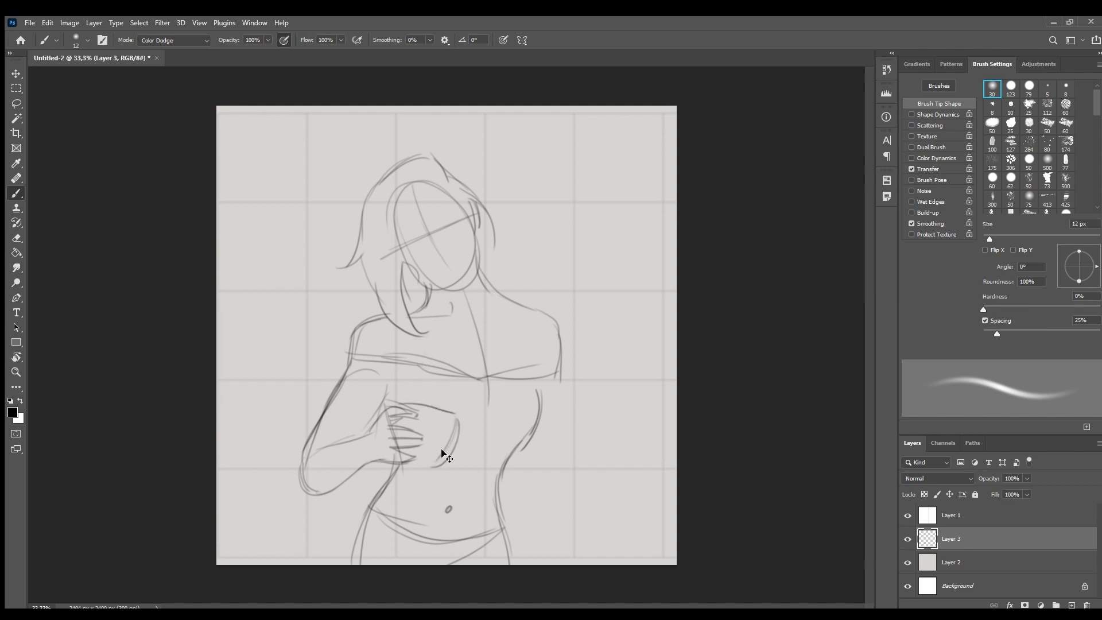
Step: Sketch the waist line on Layer 3, flip the canvas horizontally and sketch the woman's eyes, nose and lips
left_click_drag(411, 486, 395, 506)
key("ctrl+shift+h")
key("ctrl+plus")
key("ctrl+plus")
mouse_move(361, 269)
left_mouse_down()
mouse_move(396, 296)
mouse_move(483, 327)
mouse_move(457, 332)
left_mouse_up()
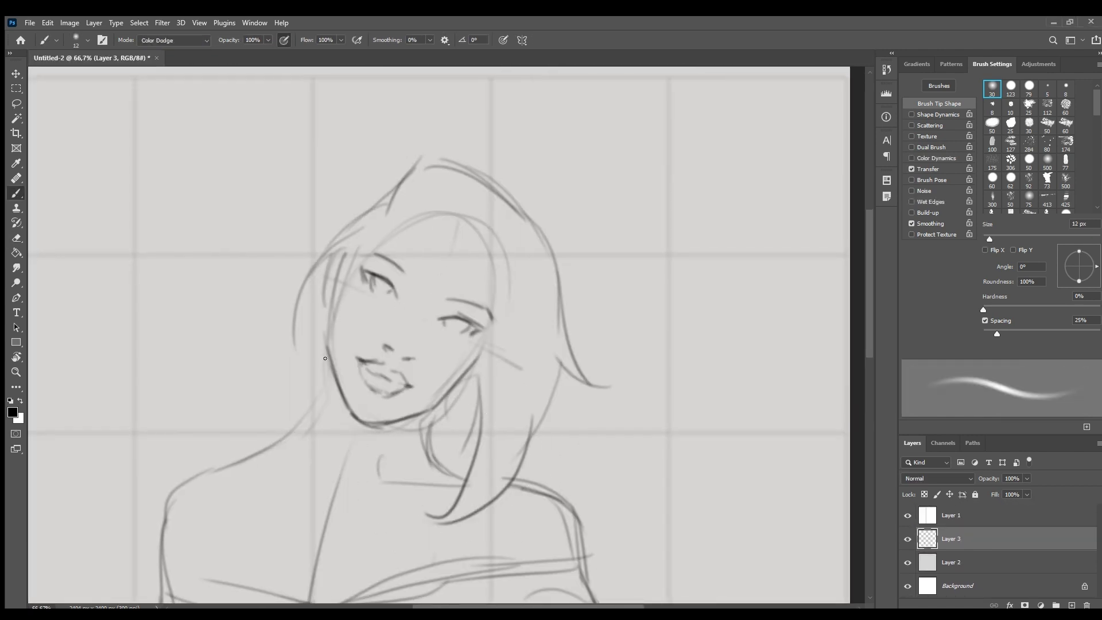
Step: Sketch the hair beside the face, the neck and shoulder line, and the hand holding the wine glass
left_click_drag(330, 238, 320, 310)
left_click_drag(331, 373, 279, 445)
key("ctrl+minus")
key("ctrl+minus")
left_click_drag(411, 268, 437, 296)
key("ctrl+minus")
scroll(447, 335, "up", 2)
left_click_drag(508, 413, 539, 446)
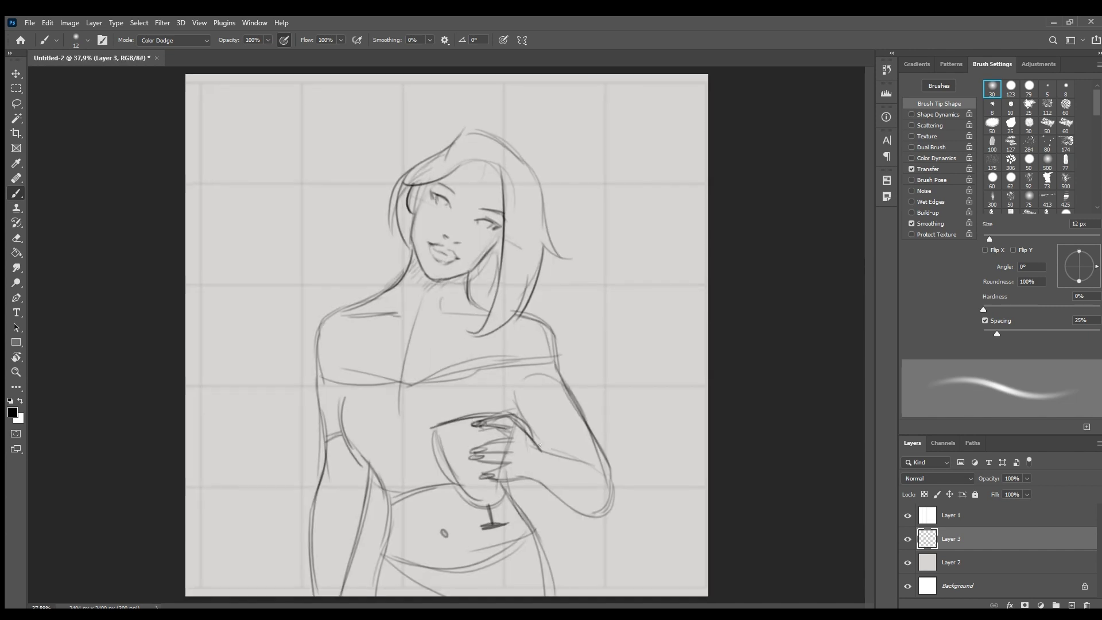
Step: Sketch the beach background behind the woman with a horizon line, cloud contours and a palm tree with its trunk
key("ctrl+minus")
left_click_drag(218, 368, 327, 361)
left_click_drag(219, 264, 339, 322)
left_click_drag(583, 141, 559, 181)
left_click_drag(609, 201, 551, 267)
left_click_drag(517, 314, 677, 315)
left_click_drag(608, 204, 674, 310)
left_click_drag(548, 359, 654, 351)
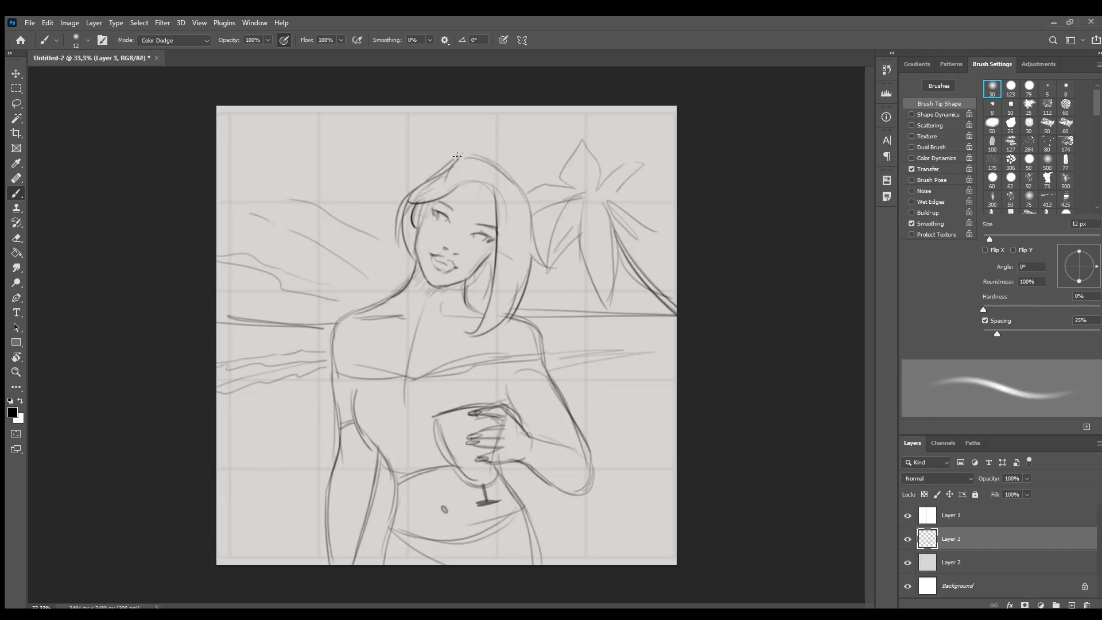
Step: On Layer 2, lasso the sky area above the horizon and the woman's shoulders
left_click(1043, 553)
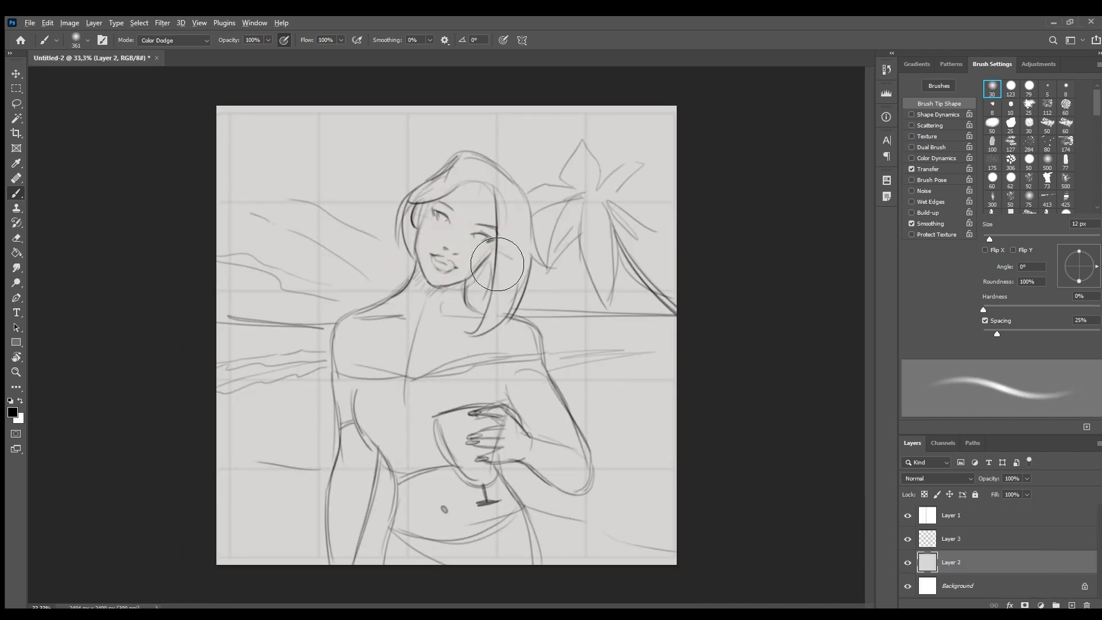
key("l")
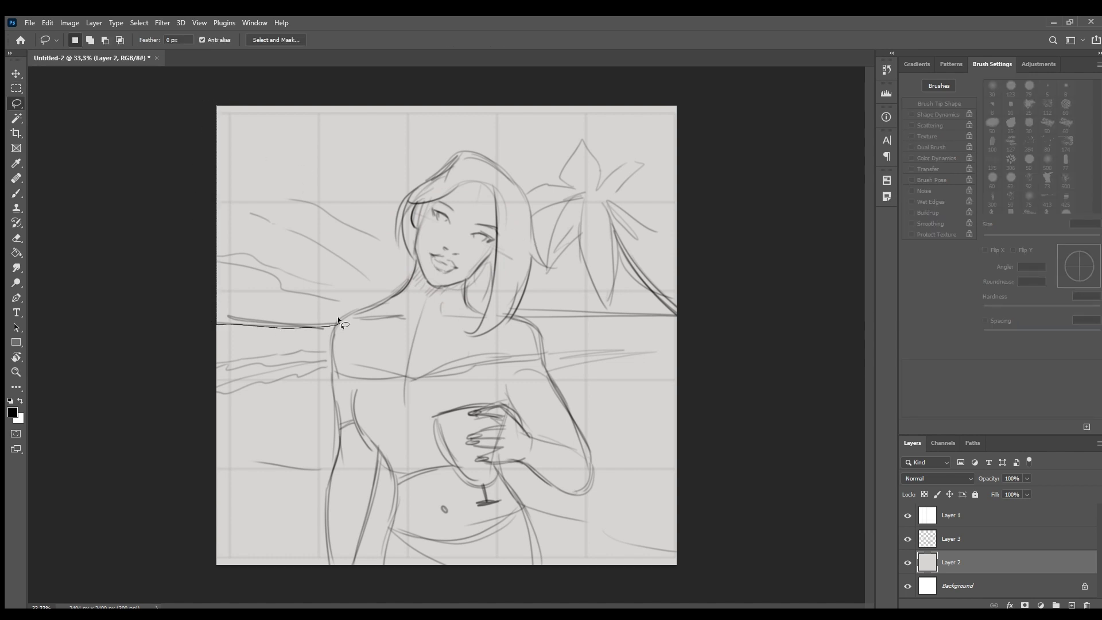
left_click_drag(468, 39, 206, 172)
Step: Set the brush blend mode to Normal and paint the selected sky bright blue
key("b")
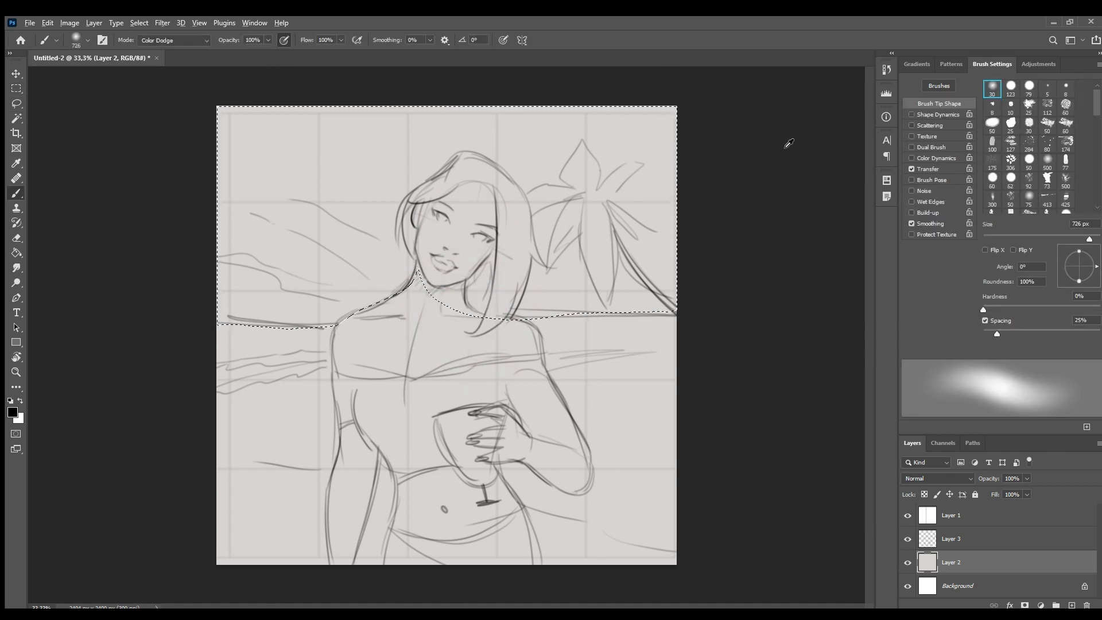
left_click_drag(287, 166, 448, 218)
key("ctrl+z")
key("shift+alt+n")
mouse_move(241, 230)
left_mouse_down()
mouse_move(725, 327)
mouse_move(777, 189)
left_mouse_up()
Step: Paint light blue clouds low in the sky with a textured 299 px brush
key("period")
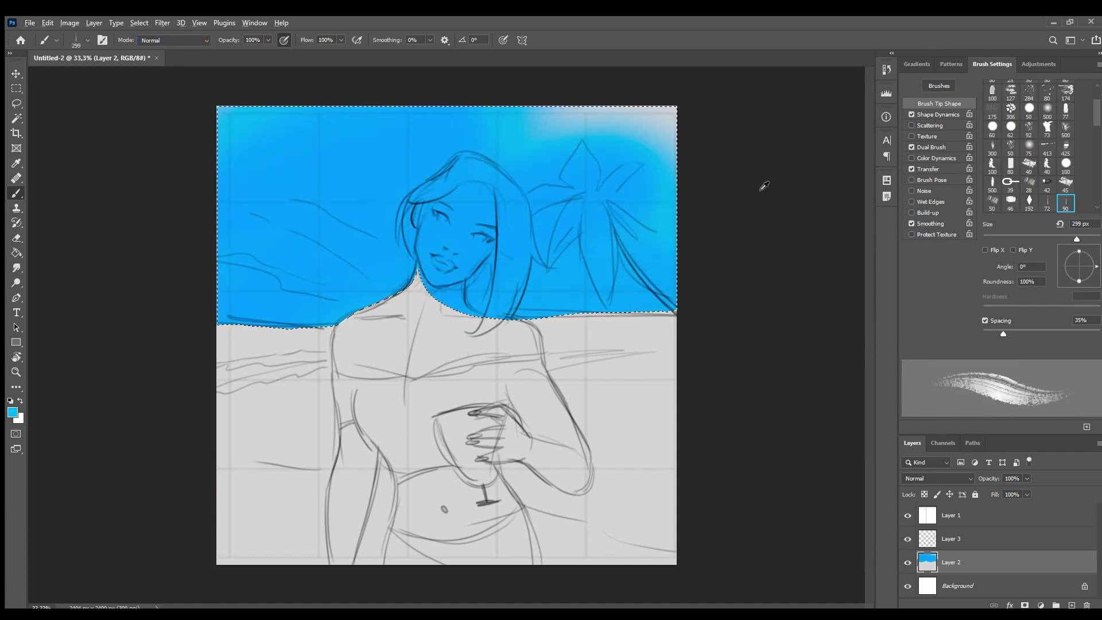
left_click_drag(264, 313, 402, 264)
left_click_drag(230, 321, 247, 247)
scroll(368, 241, "down", 2)
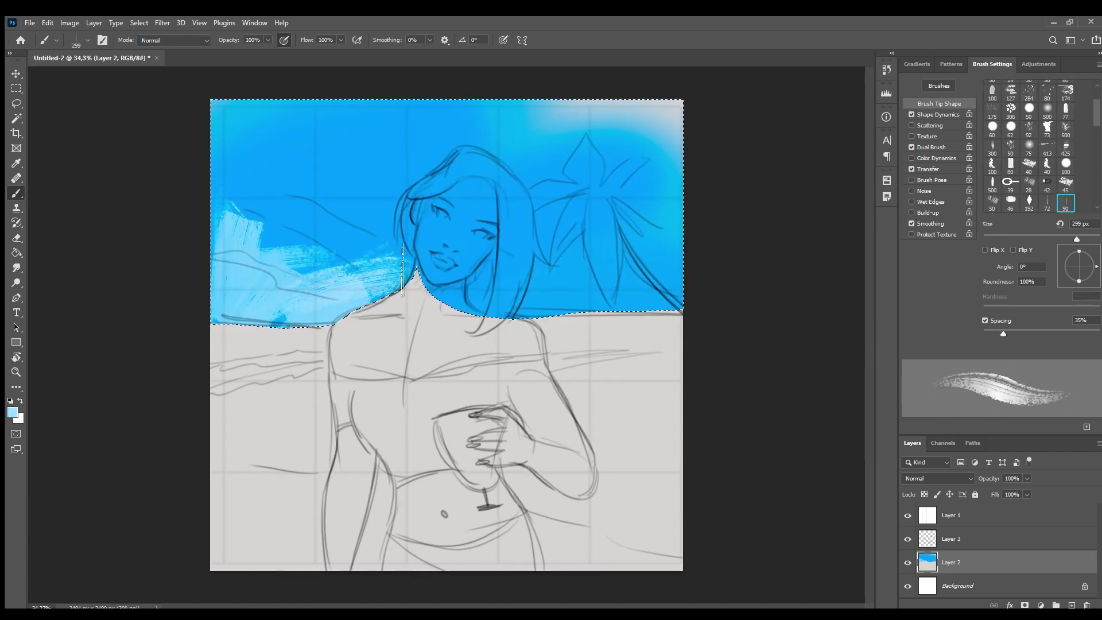
mouse_move(413, 264)
left_mouse_down()
mouse_move(383, 224)
mouse_move(402, 230)
mouse_move(333, 251)
mouse_move(425, 299)
left_mouse_up()
mouse_move(501, 310)
left_mouse_down()
mouse_move(632, 276)
mouse_move(488, 287)
mouse_move(413, 258)
left_mouse_up()
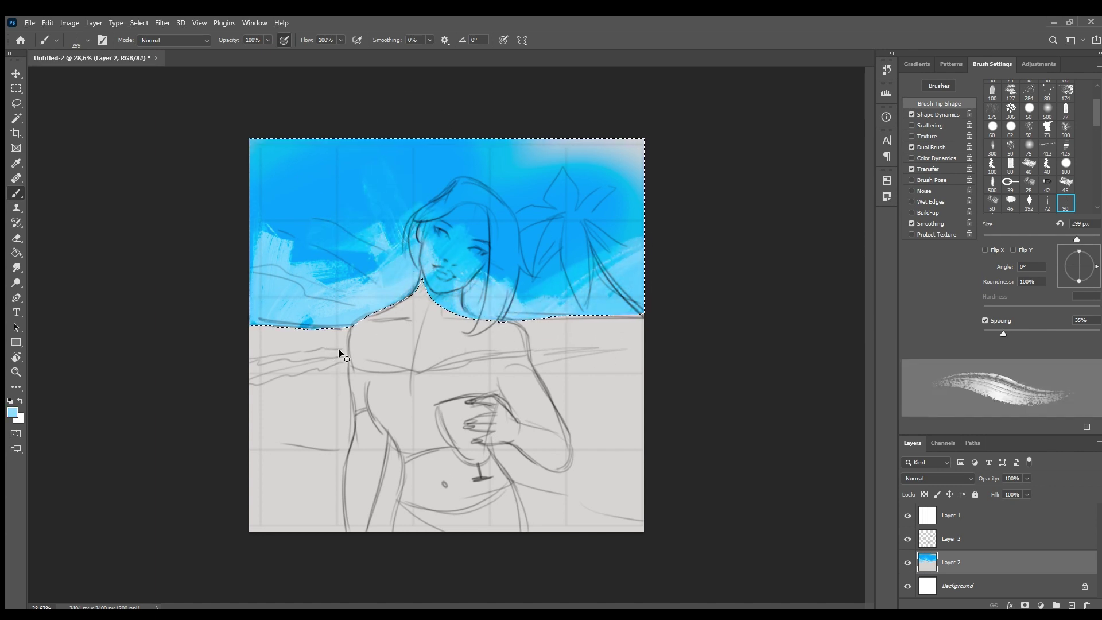
Step: Invert the selection and paint the beach in warm sand tones with a round brush
key("comma")
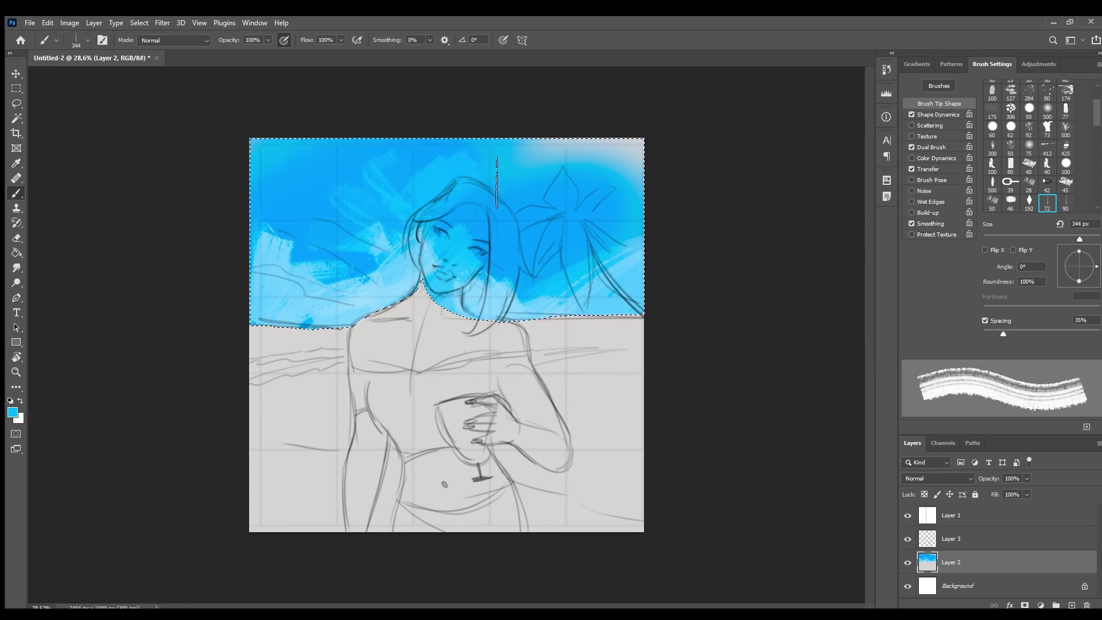
key("period")
key("period")
key("period")
key("period")
key("ctrl+shift+i")
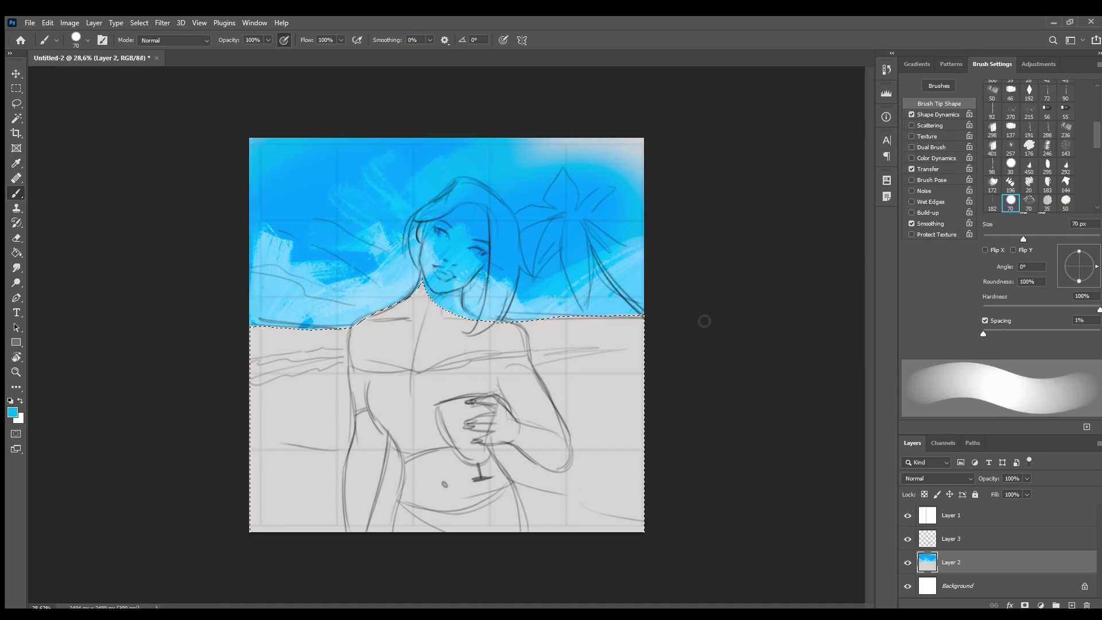
mouse_move(270, 500)
left_mouse_down()
mouse_move(606, 566)
mouse_move(402, 396)
mouse_move(574, 367)
mouse_move(589, 526)
mouse_move(540, 526)
mouse_move(626, 297)
left_mouse_up()
left_click(589, 526, "alt")
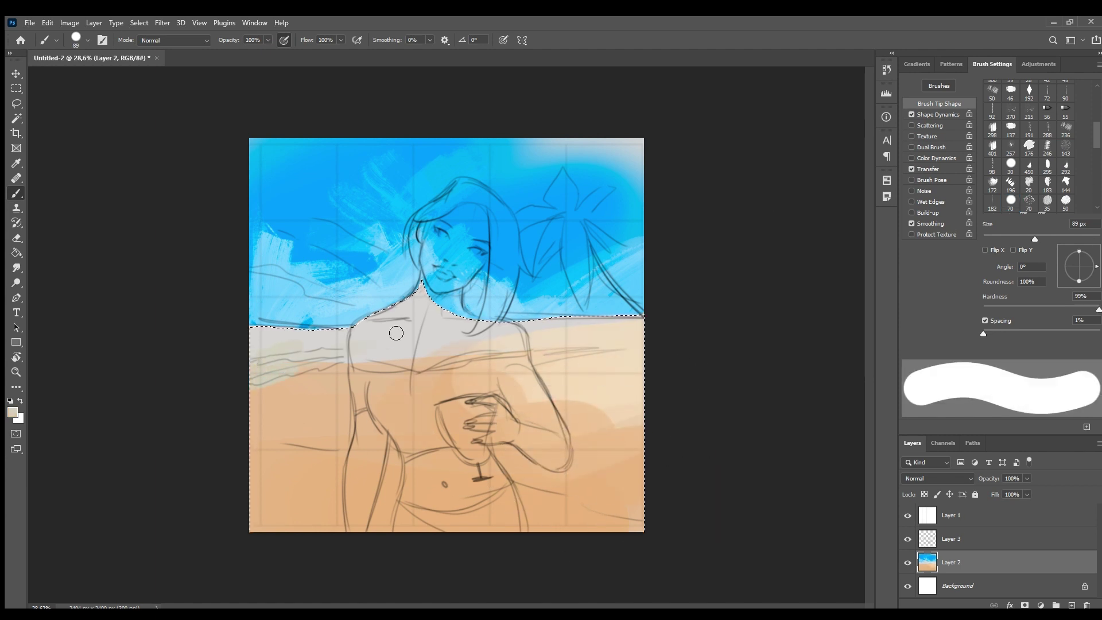
Step: Deselect, sample a colour near the shoulder and paint over the transition along the horizon
key("ctrl+d")
left_click(379, 345, "alt")
left_click_drag(368, 313, 517, 311)
Step: Lasso the palm fronds, paint them olive green and shade their centre using Multiply mode
key("l")
mouse_move(570, 208)
left_mouse_down()
mouse_move(571, 178)
mouse_move(611, 180)
left_mouse_up()
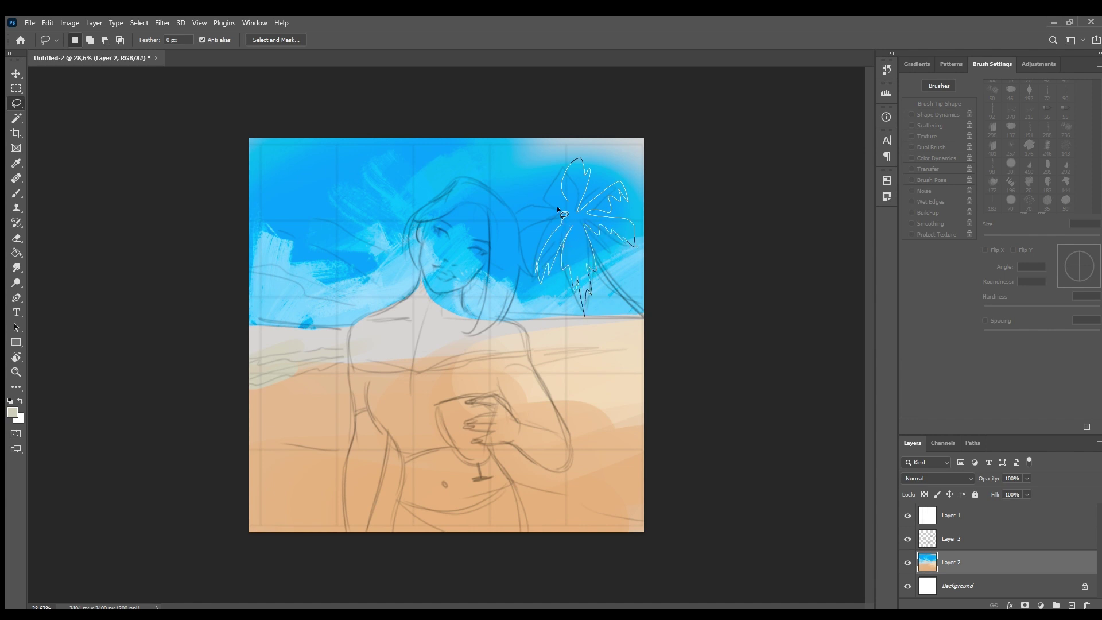
left_click_drag(557, 206, 569, 208)
key("b")
mouse_move(576, 257)
left_mouse_down()
mouse_move(580, 219)
mouse_move(521, 295)
mouse_move(635, 320)
mouse_move(573, 362)
left_mouse_up()
left_click(172, 40)
left_click(155, 81)
key("ctrl+d")
Step: Lasso the bush beneath the palm tree, paint it dark green and clear the selection
key("l")
key("b")
key("ctrl+d")
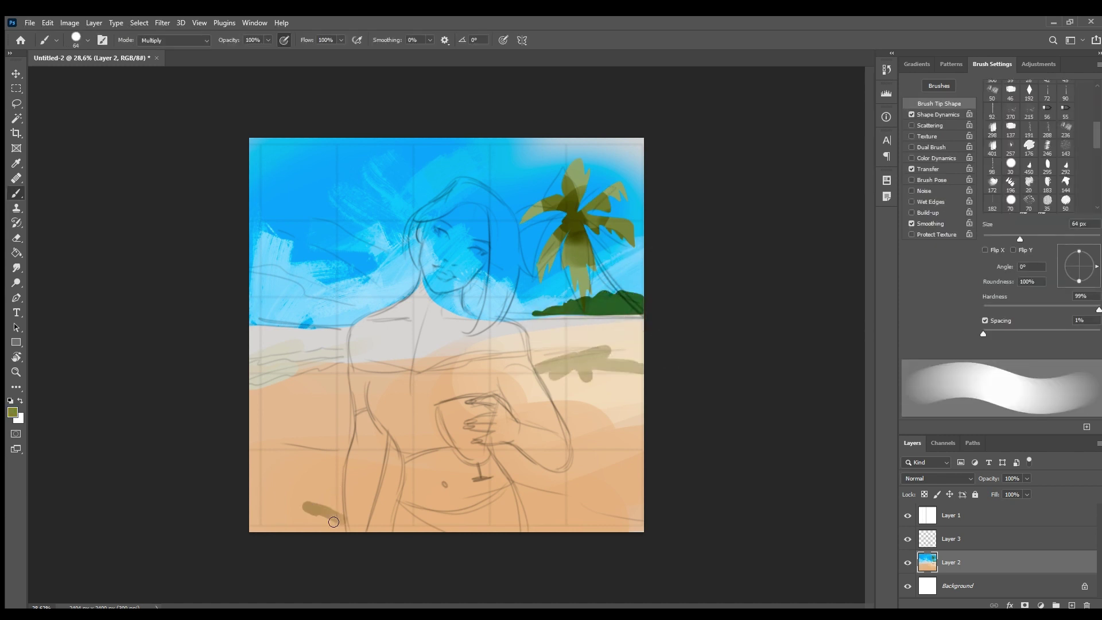
Step: Replace the olive stroke near the lower arm with a brown Multiply shadow painted in a sampled sand colour
left_click_drag(333, 522, 249, 523)
key("ctrl+z")
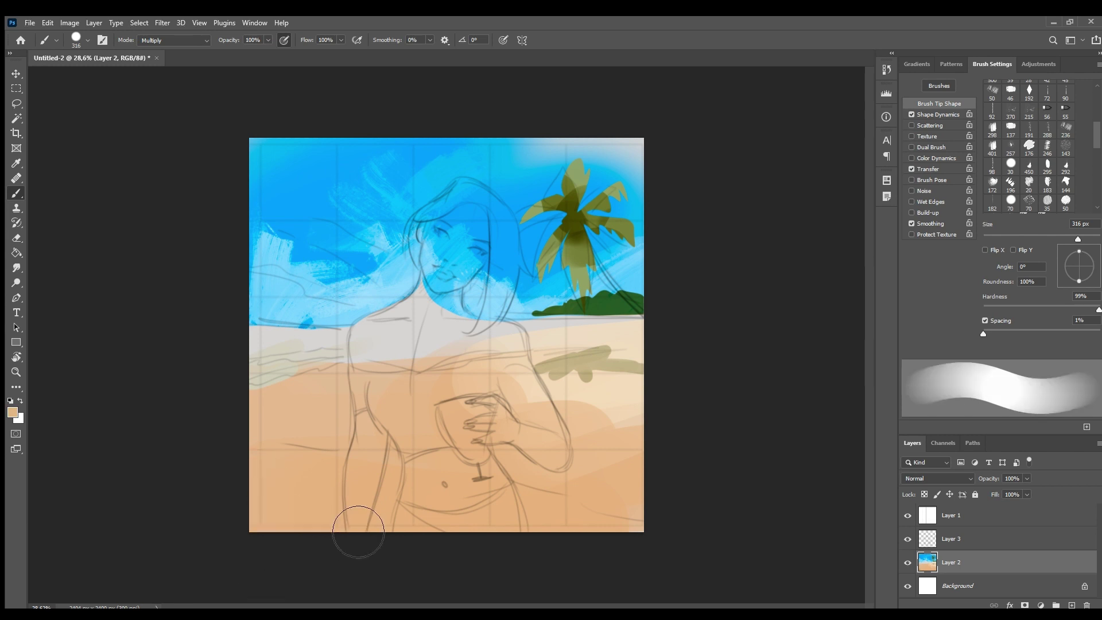
left_click(360, 424, "alt")
mouse_move(308, 480)
left_mouse_down()
mouse_move(364, 529)
mouse_move(363, 542)
left_mouse_up()
Step: Create a new layer above the background painting and lasso the woman's whole silhouette
key("ctrl+shift+alt+n")
key("h")
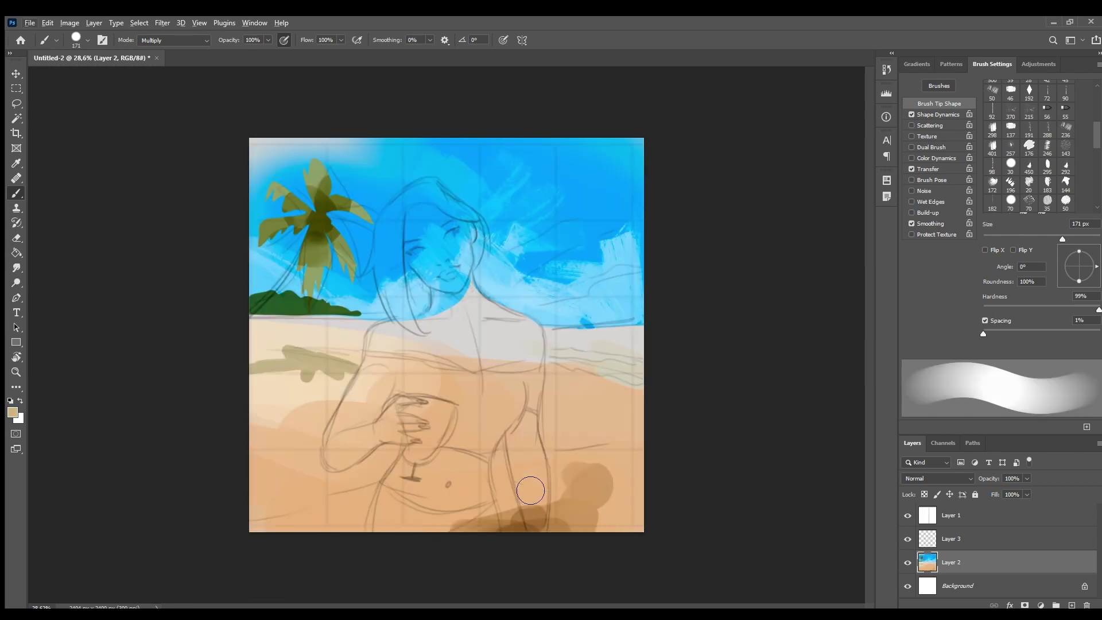
key("h")
key("l")
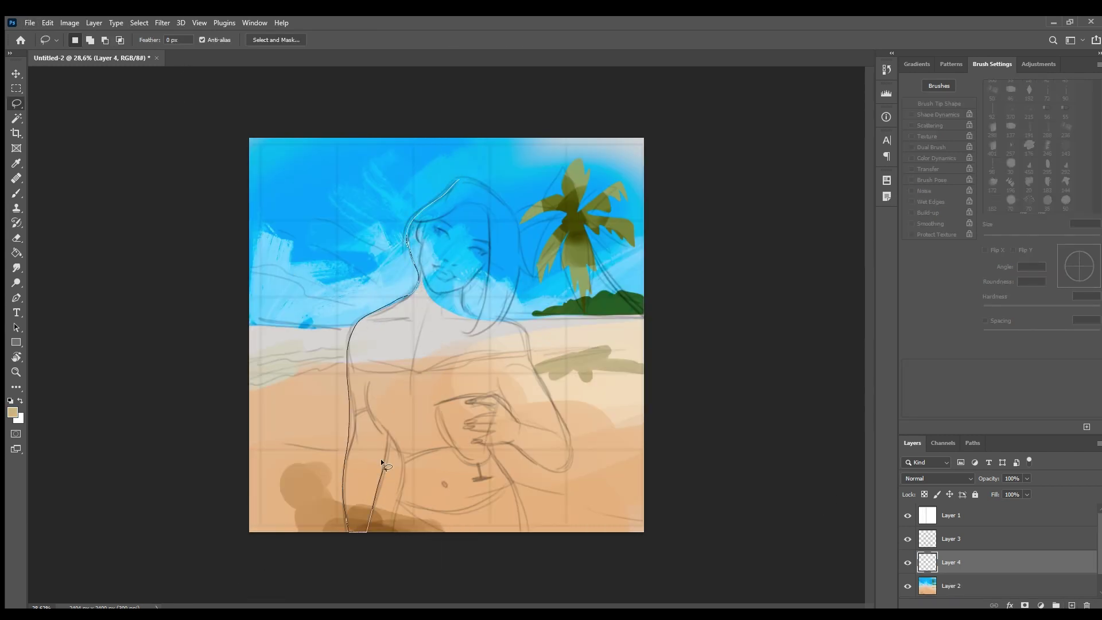
left_click_drag(470, 174, 476, 182)
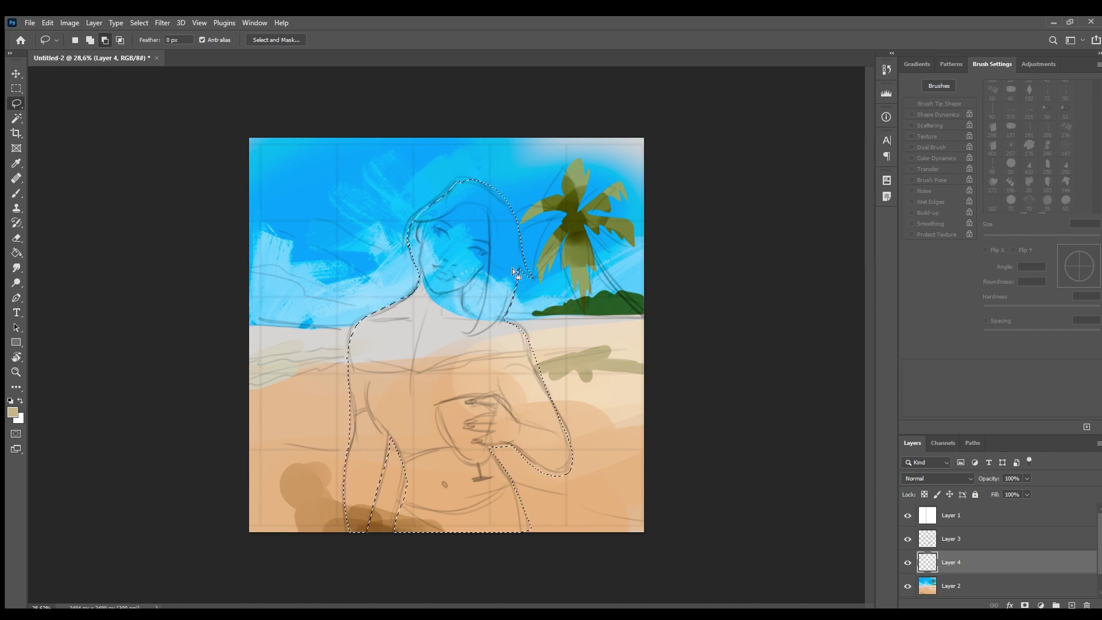
Step: Fill the selected silhouette with crimson red on Layer 4 and clear the selection
key("b")
key("alt+BackSpace")
key("bracketleft")
key("bracketleft")
key("bracketleft")
key("bracketleft")
key("bracketleft")
key("bracketleft")
key("bracketleft")
key("bracketleft")
key("bracketleft")
key("bracketleft")
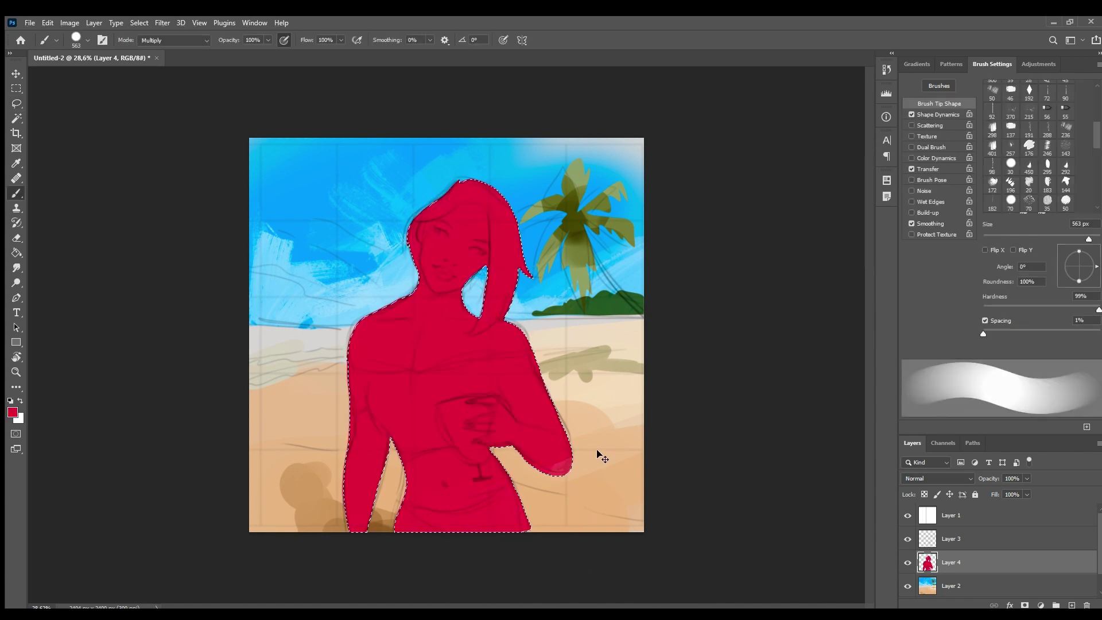
key("ctrl+d")
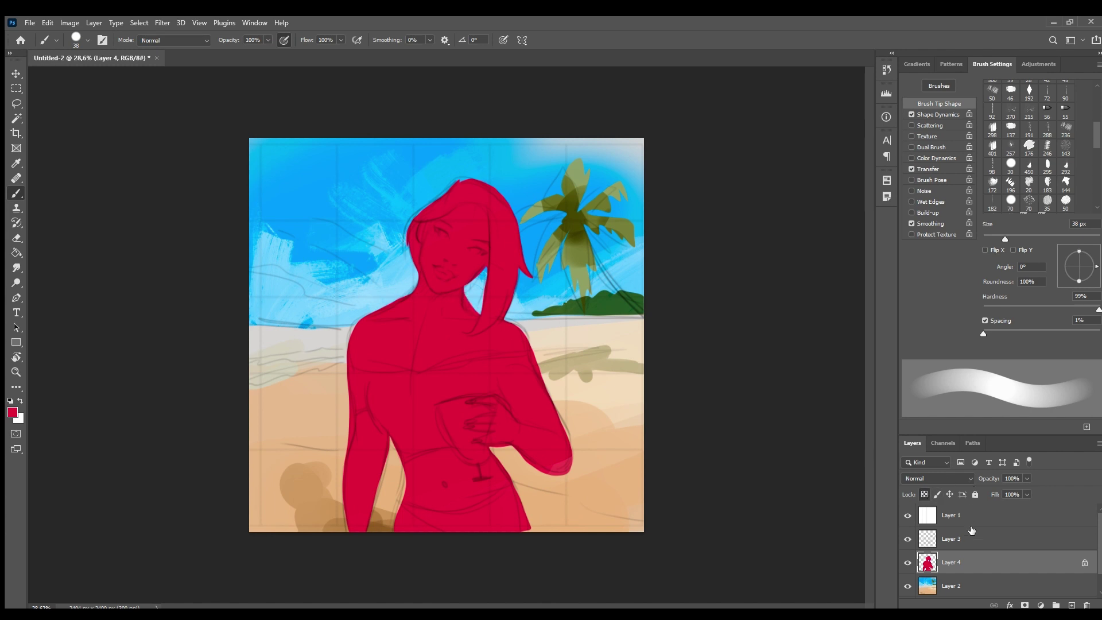
Step: Paint the woman's hair reddish brown with a 205 px brush
key("bracketright")
key("bracketright")
key("bracketright")
key("bracketright")
key("bracketright")
key("bracketright")
key("bracketright")
key("bracketright")
key("bracketright")
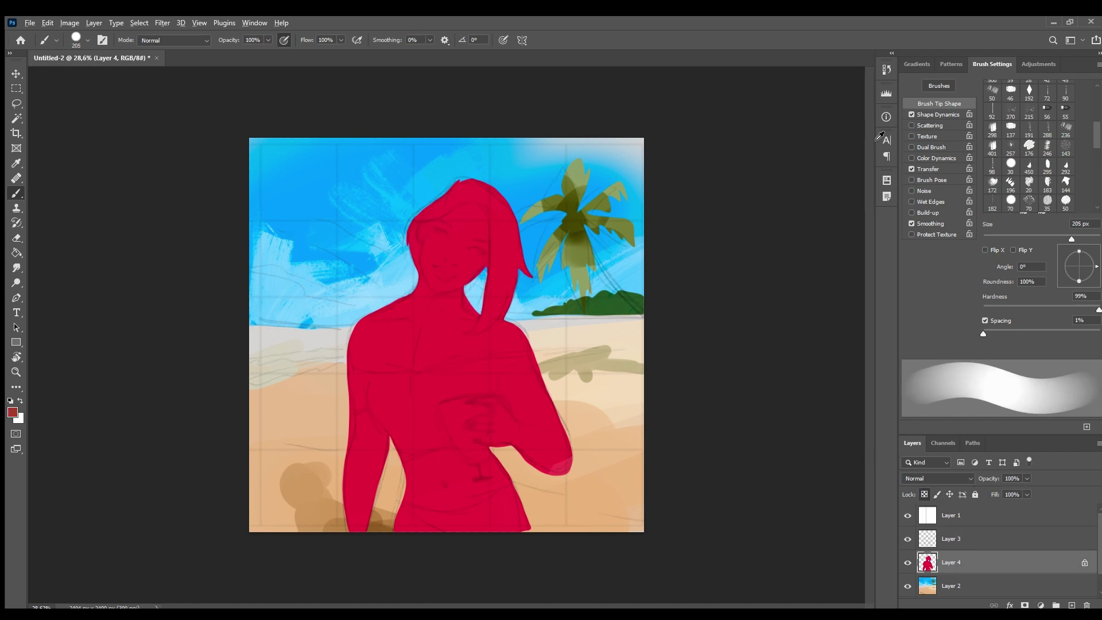
left_click_drag(481, 184, 500, 302)
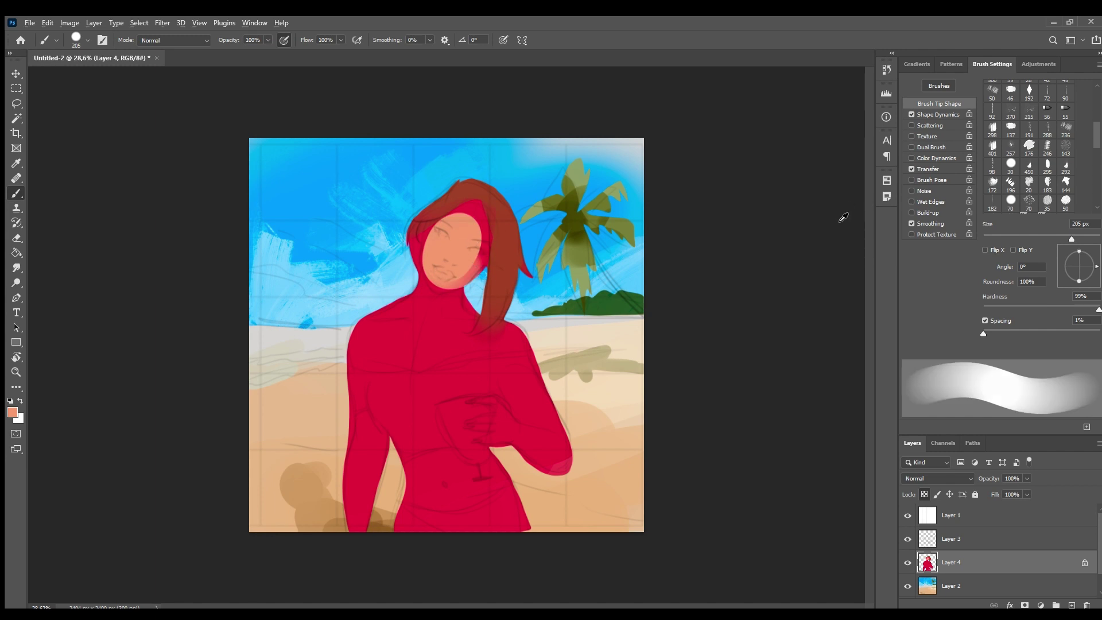
Step: Paint the face, neck, shoulders, arms, hand and midriff in peach skin tones, leaving the clothing red
mouse_move(454, 224)
left_mouse_down()
mouse_move(438, 254)
mouse_move(435, 375)
mouse_move(534, 351)
mouse_move(434, 327)
left_mouse_up()
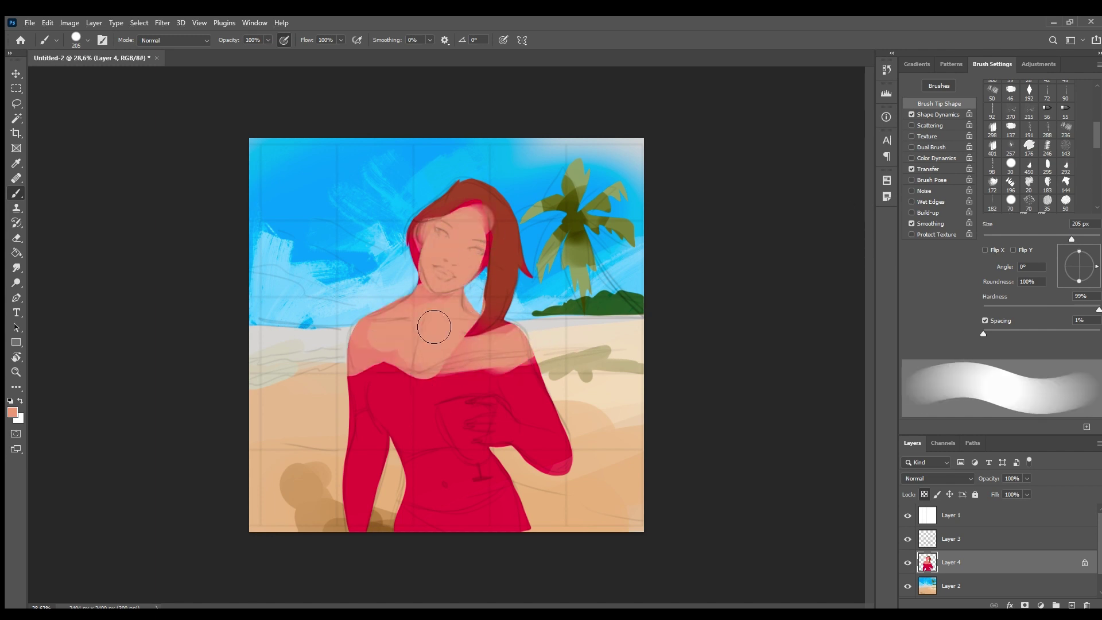
mouse_move(371, 425)
left_mouse_down()
mouse_move(379, 517)
mouse_move(382, 458)
left_mouse_up()
key("ctrl+z")
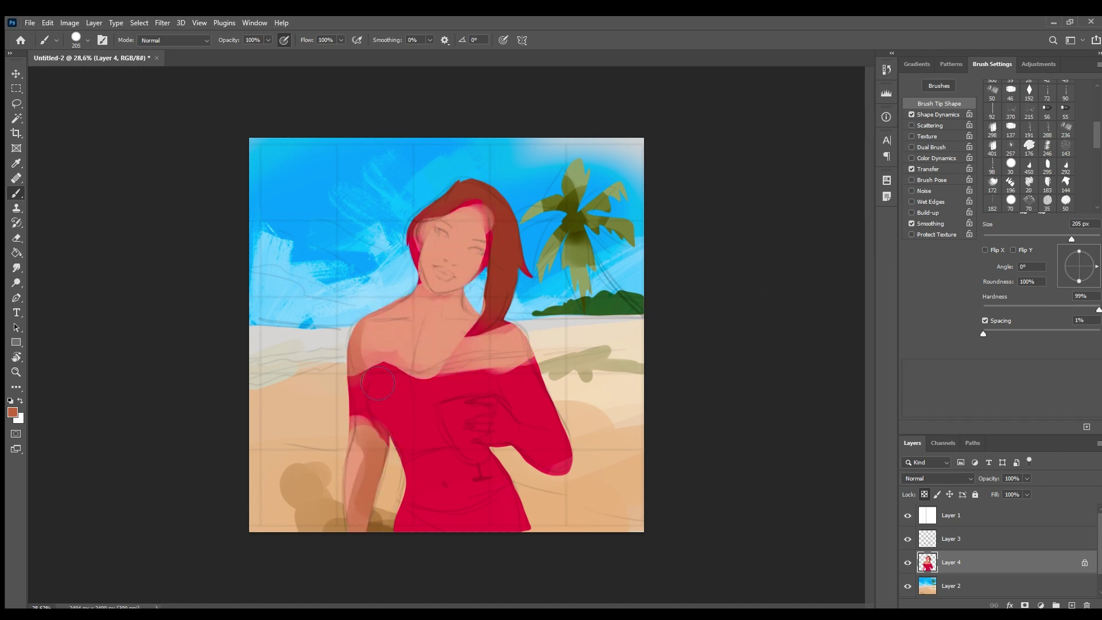
left_click_drag(568, 402, 435, 452)
key("l")
key("b")
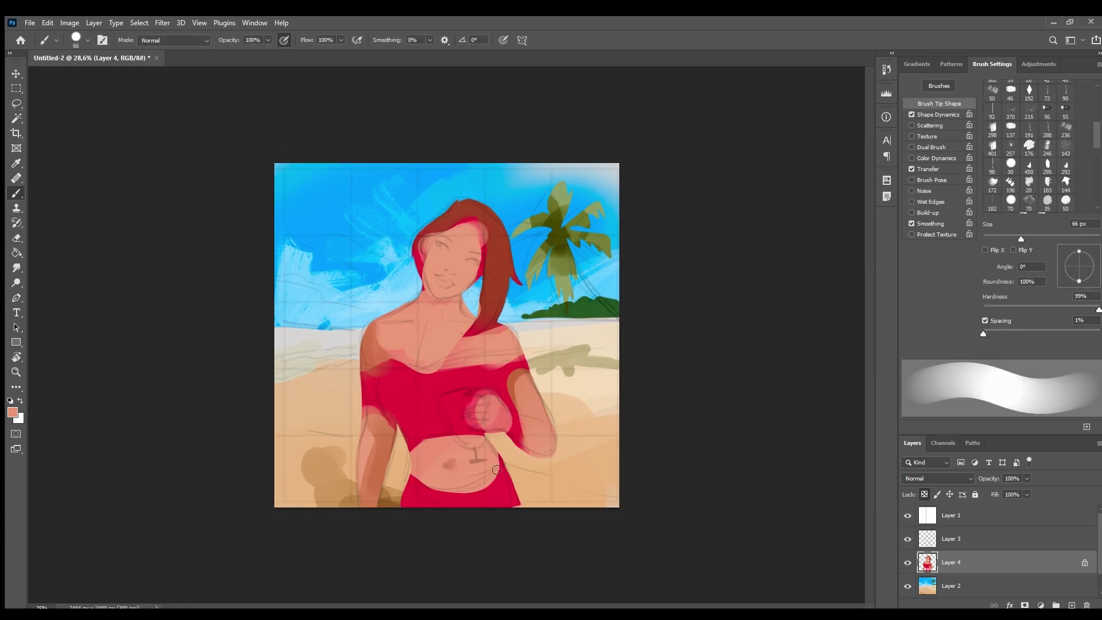
Step: Paint a brown shadow across the neck beneath the chin
key("ctrl+plus")
left_click_drag(430, 291, 468, 301)
key("ctrl+plus")
key("ctrl+plus")
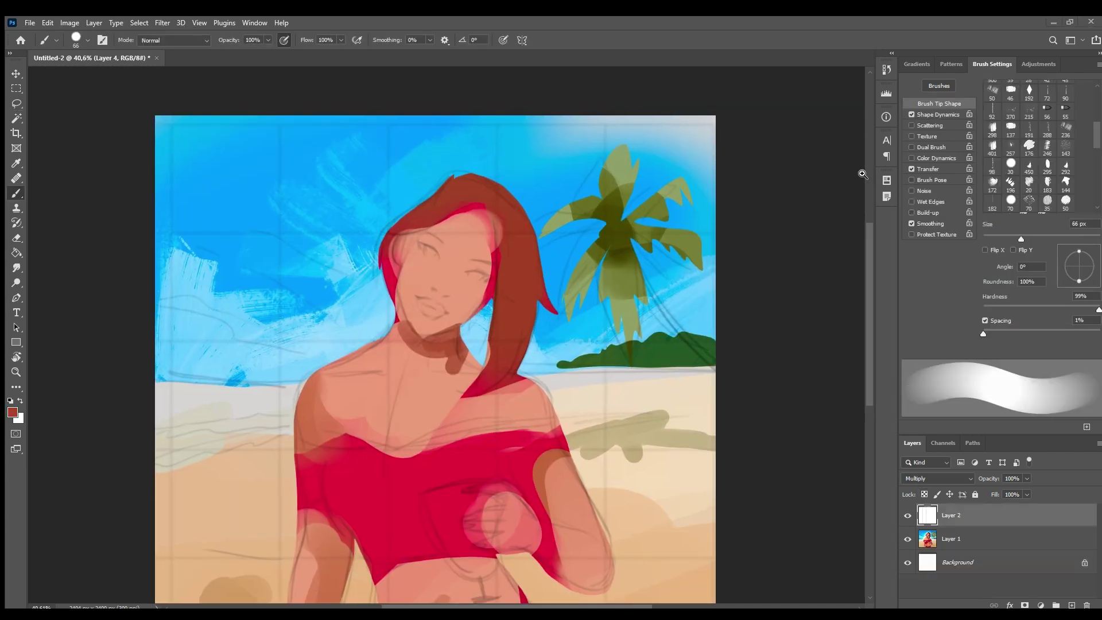
Step: Block in the lips, the underside of the nose and the eyes in dark red with a small brush
key("bracketleft")
key("bracketleft")
key("bracketleft")
key("bracketleft")
key("bracketleft")
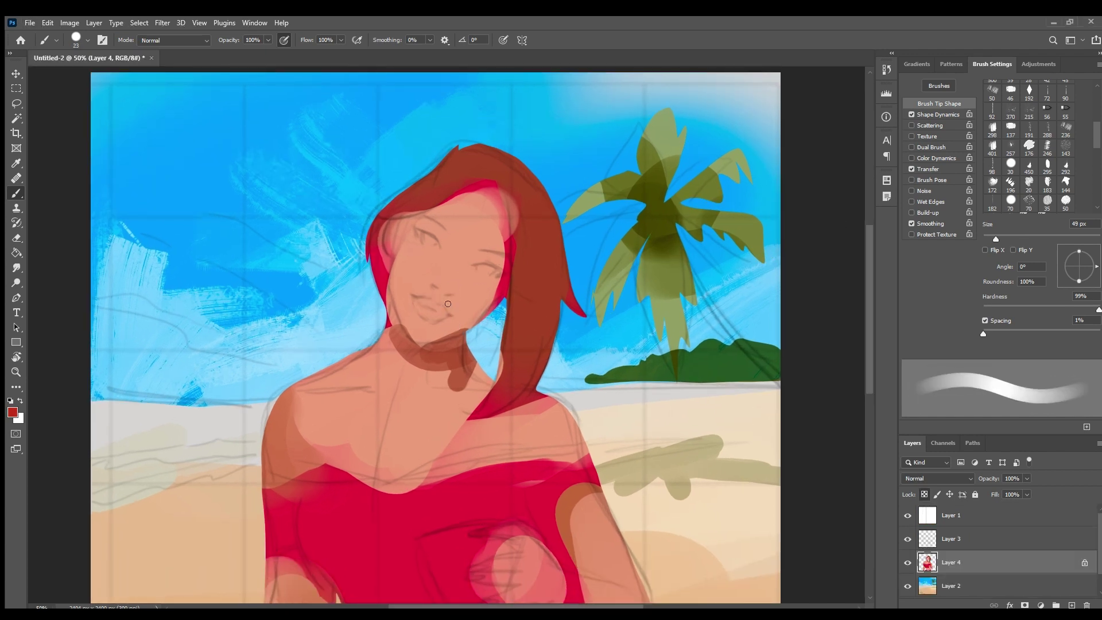
mouse_move(415, 301)
left_mouse_down()
mouse_move(443, 309)
mouse_move(427, 317)
mouse_move(451, 295)
left_mouse_up()
key("bracketright")
key("bracketright")
key("bracketright")
key("bracketright")
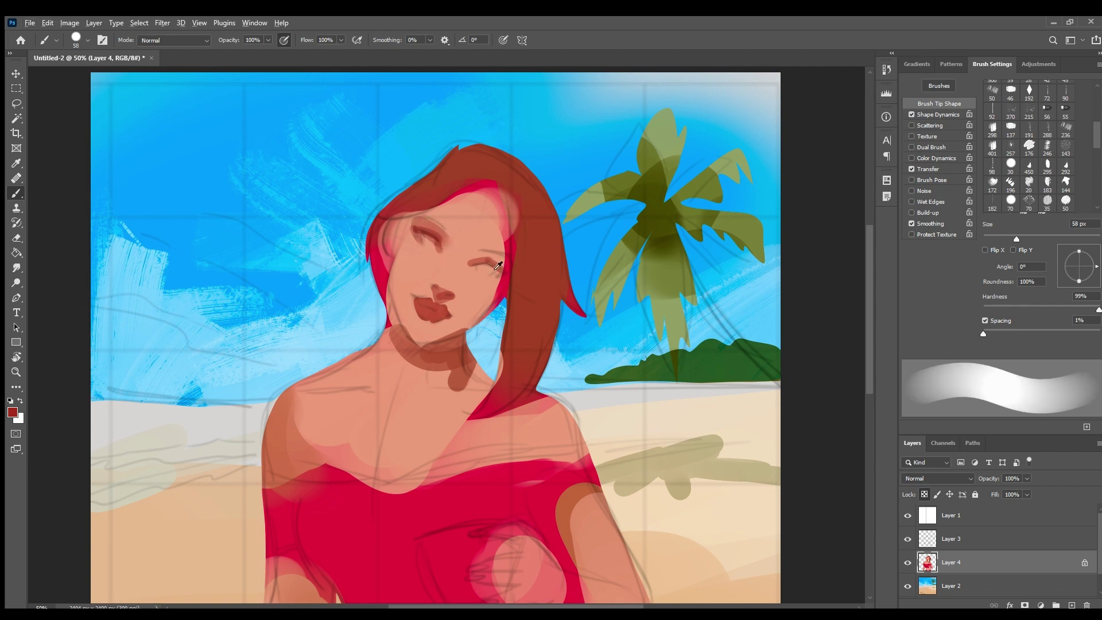
Step: Soften the brush to 0% hardness and shade the eye areas and cheek in muted red
key("shift+bracketleft")
key("shift+bracketleft")
key("shift+bracketleft")
key("shift+bracketleft")
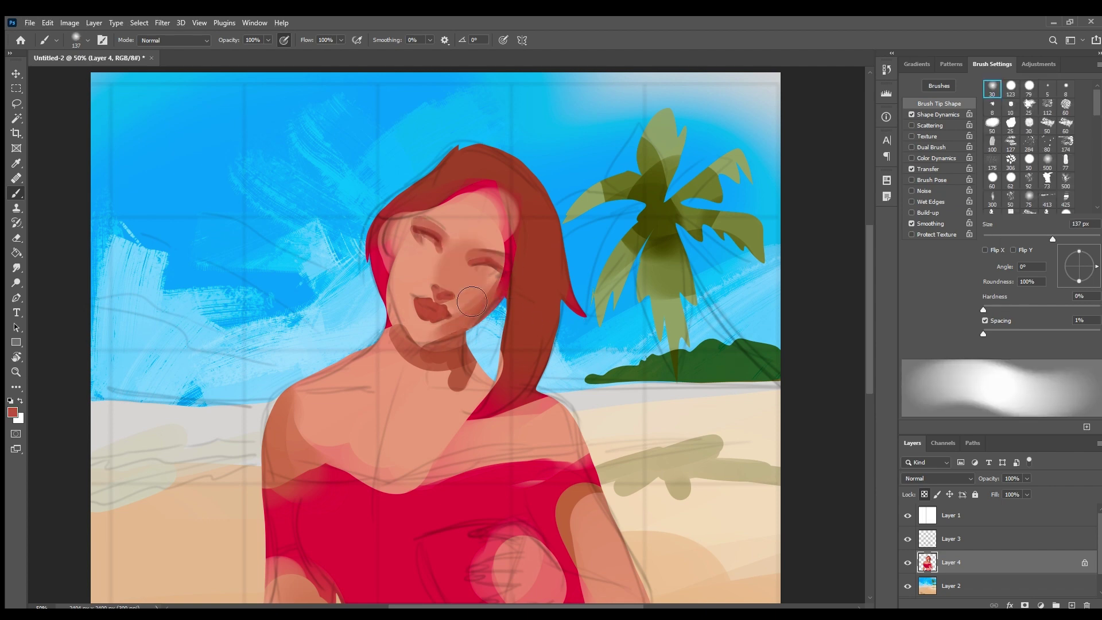
key("bracketleft")
Step: Flip the canvas horizontally, shade the face softly and add warm tones to the skin in Overlay mode
key("ctrl+minus")
key("ctrl+shift+h")
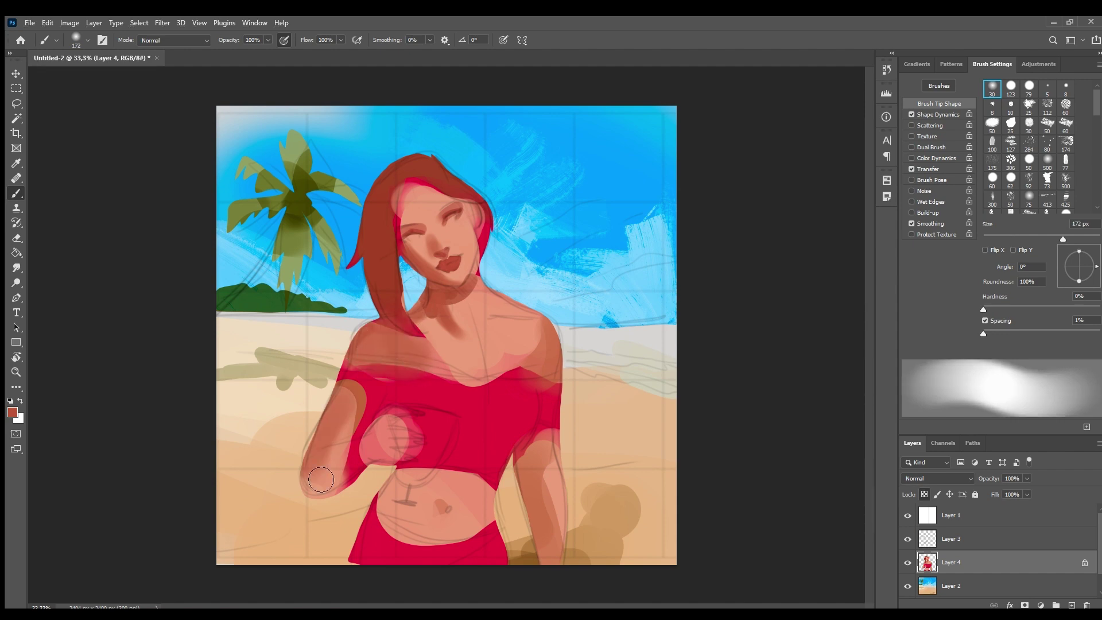
left_click_drag(453, 250, 412, 170)
key("ctrl+minus")
key("shift+alt+o")
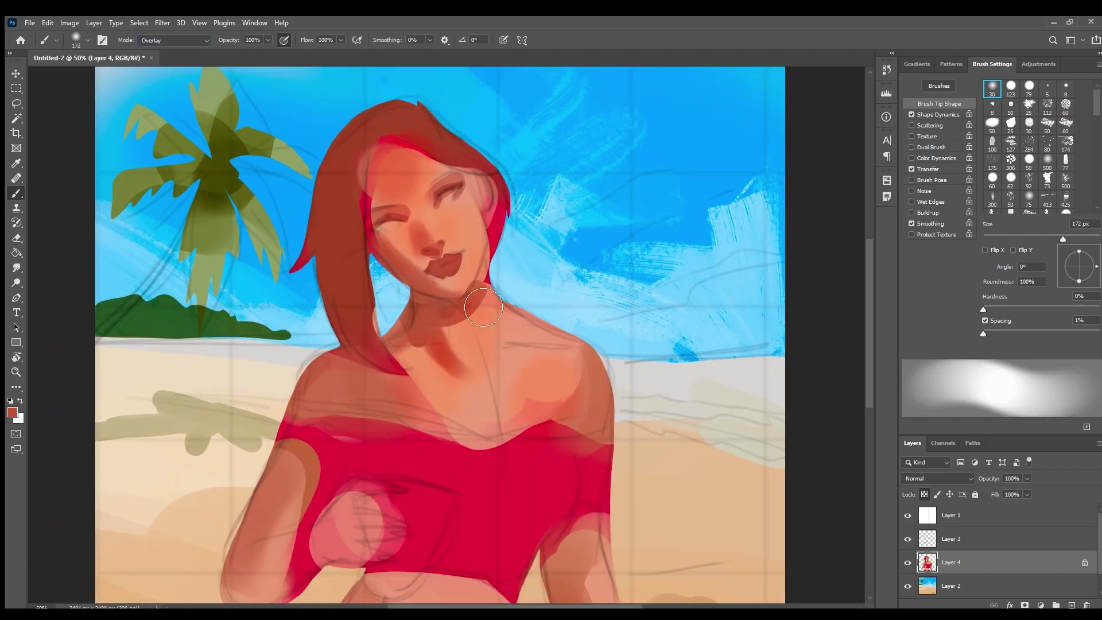
Step: Return the brush to Normal mode, sample the hair colour and darken the long side of the hair
key("bracketleft")
key("bracketleft")
key("bracketleft")
key("bracketleft")
key("bracketleft")
key("bracketleft")
key("shift+alt+n")
left_click(435, 160, "alt")
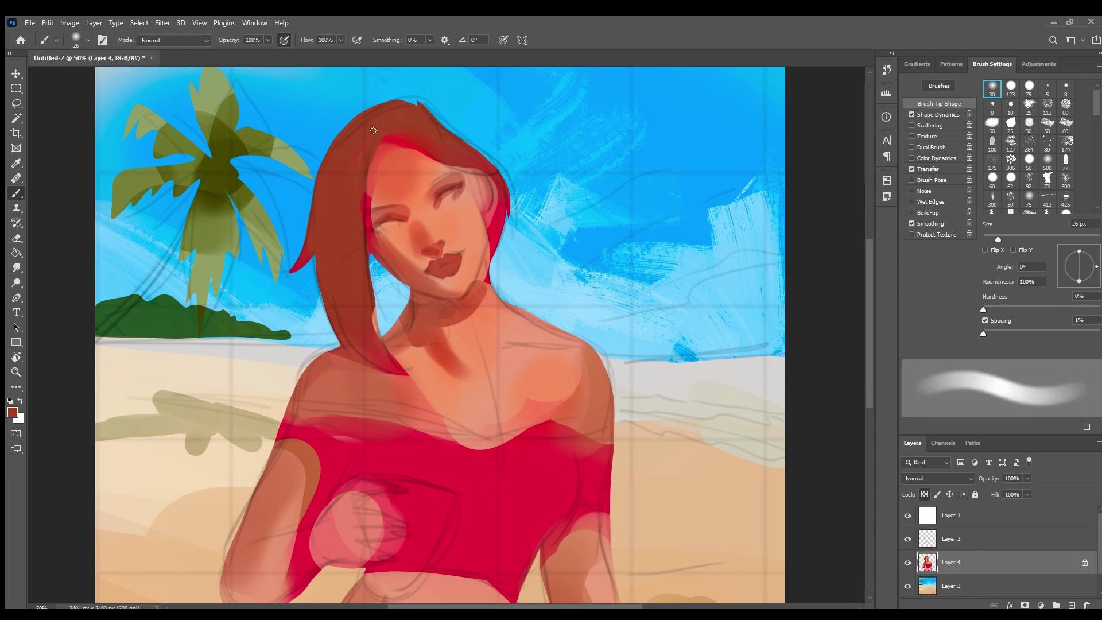
key("bracketright")
key("bracketright")
key("bracketright")
key("bracketright")
key("bracketright")
key("bracketright")
key("bracketright")
key("bracketright")
mouse_move(358, 115)
left_mouse_down()
mouse_move(381, 190)
mouse_move(343, 258)
left_mouse_up()
Step: Lasso the long lock beside the face, shade it dark brown and clear the selection
key("l")
mouse_move(370, 171)
left_mouse_down()
mouse_move(319, 261)
mouse_move(414, 377)
mouse_move(371, 171)
left_mouse_up()
key("b")
key("bracketright")
key("bracketright")
key("bracketright")
key("bracketright")
key("bracketright")
key("bracketright")
key("bracketright")
key("bracketright")
left_click_drag(345, 345, 374, 264)
key("ctrl+d")
Step: Paint the eyebrow nearest the long hair dark brown with a soft 20 px brush
key("bracketleft")
key("bracketleft")
key("bracketleft")
key("bracketleft")
scroll(402, 218, "up", 2)
key("bracketleft")
key("bracketleft")
key("bracketleft")
key("bracketleft")
left_click_drag(359, 222, 410, 207)
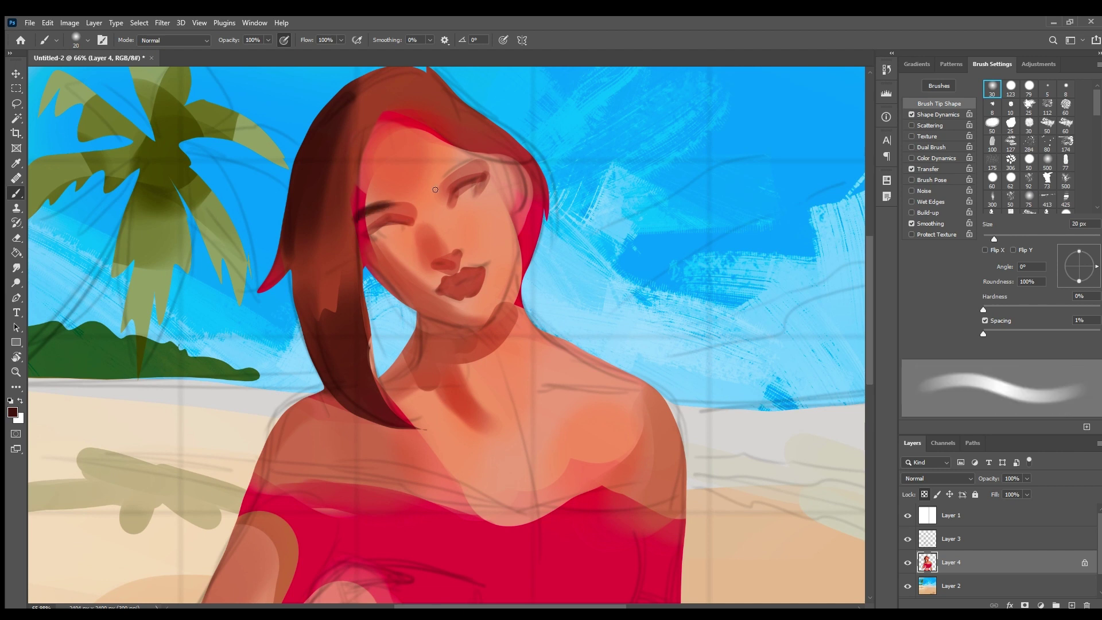
Step: Paint both eyes, the remaining eyebrow and dark hair strands at the temple with a soft 15 px brush
key("bracketleft")
key("bracketleft")
key("bracketleft")
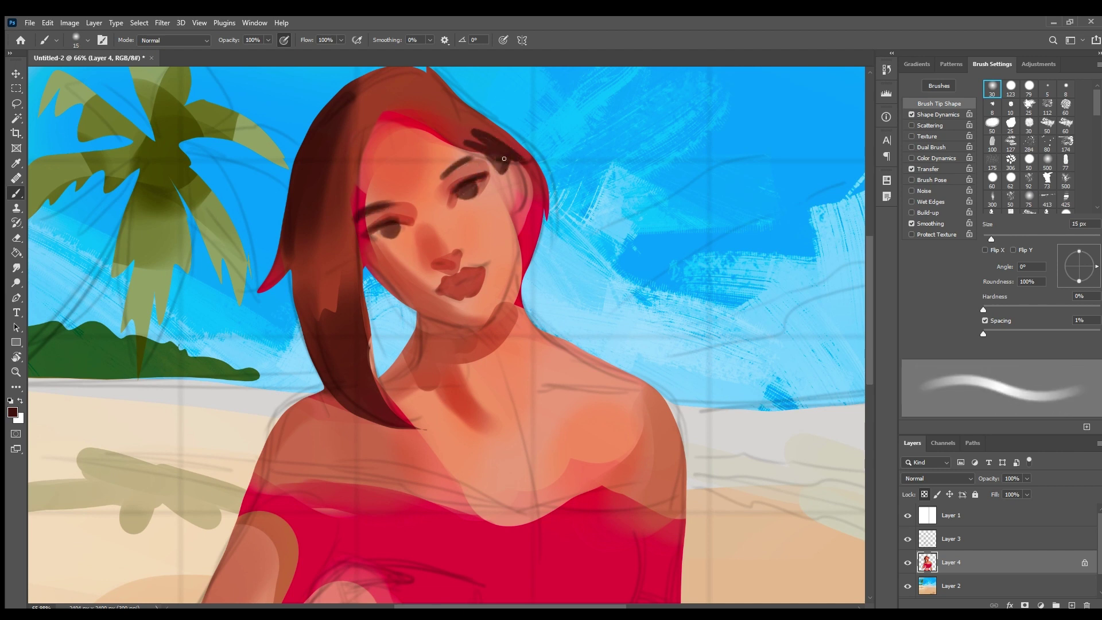
scroll(525, 160, "down", 1)
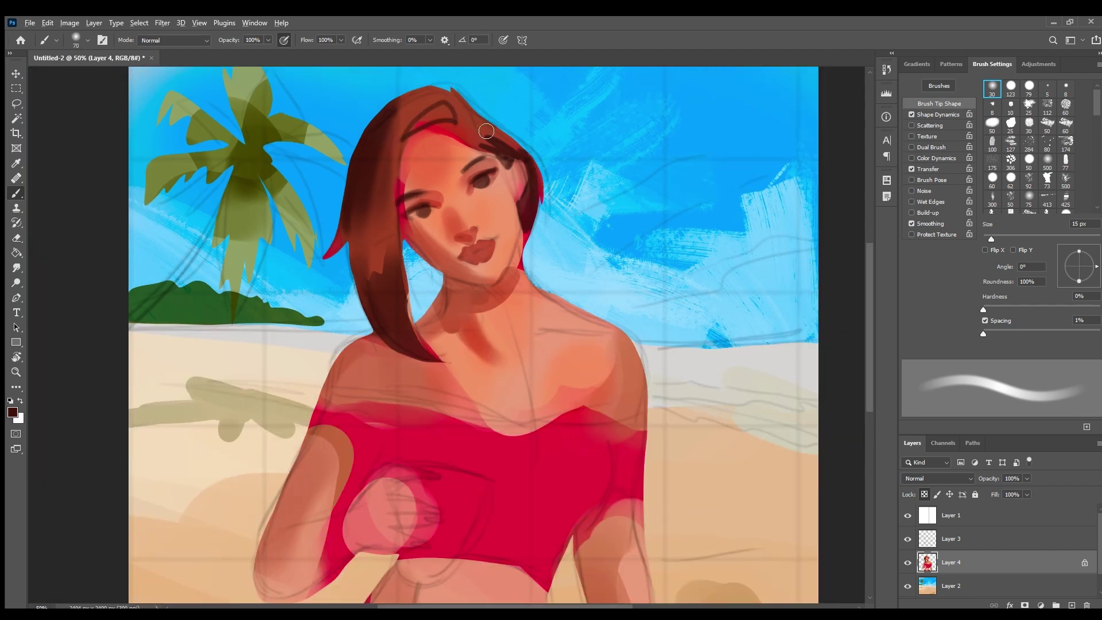
scroll(487, 131, "down", 1)
Step: Switch to a textured brush and paint sampled skin tone over the red edge between forehead and hairline
key("period")
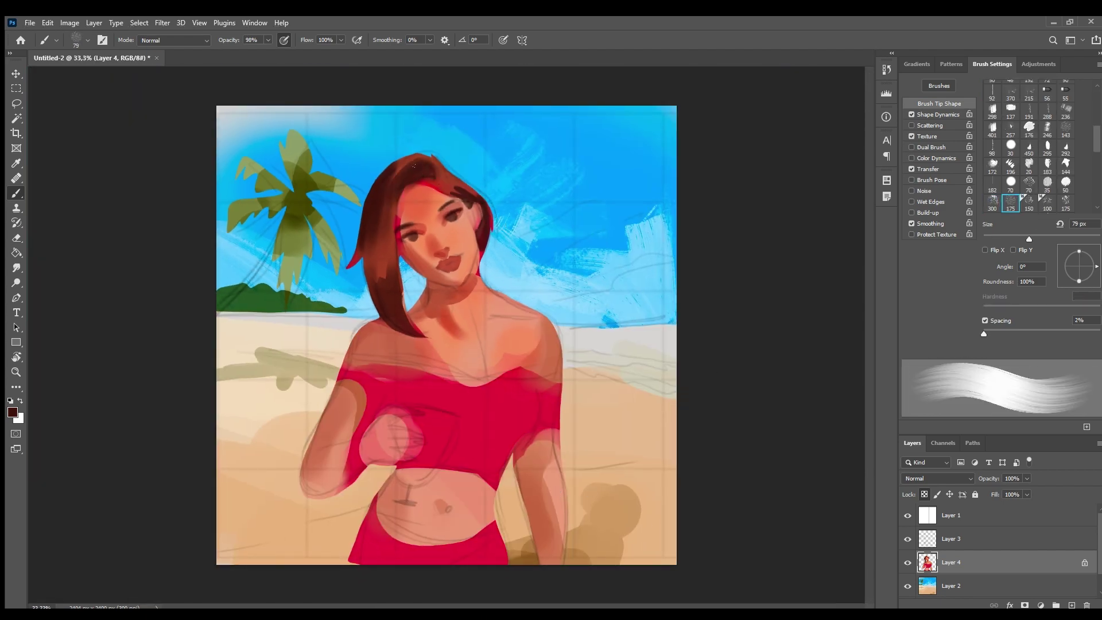
scroll(411, 158, "up", 4)
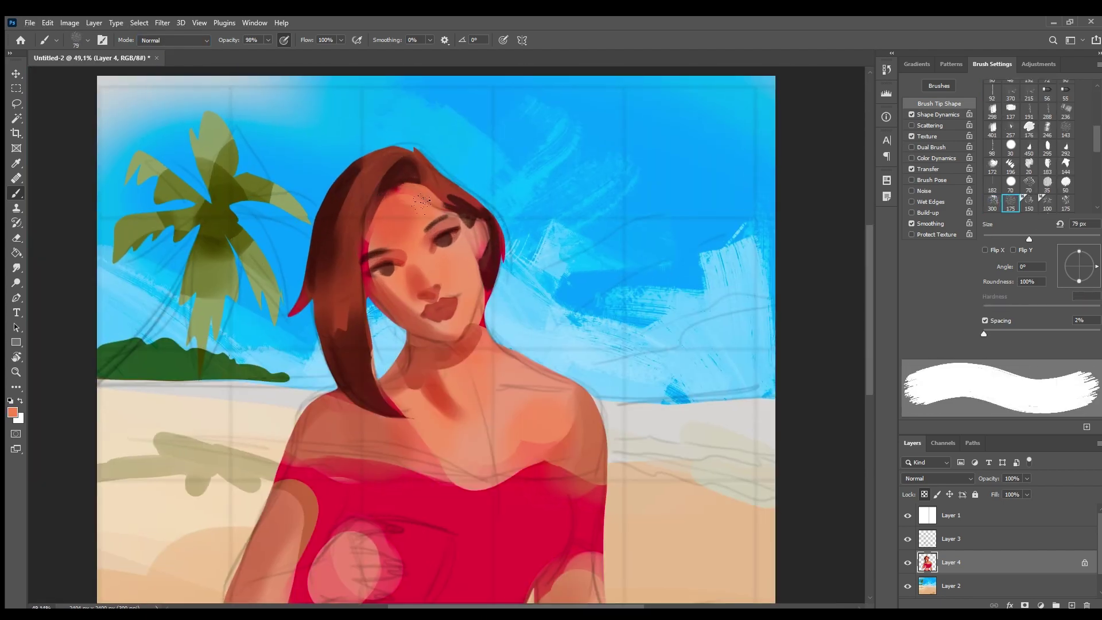
key("comma")
left_click(414, 244, "alt")
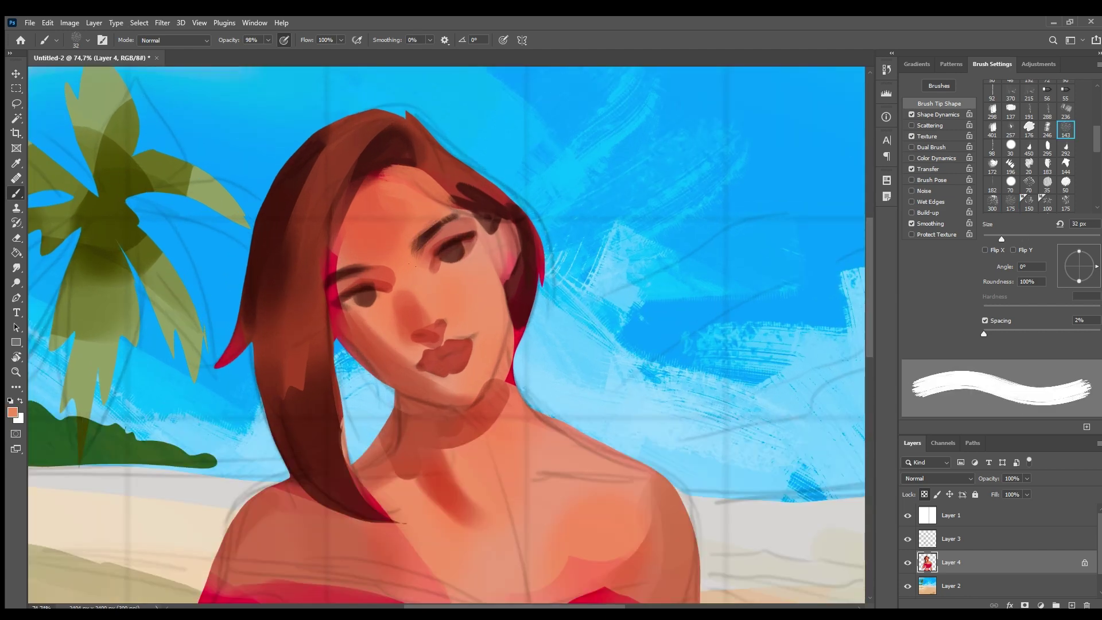
Step: Sample tones from the face and refine the eyes, nose and area above the mouth with a 32 px textured brush
left_click(441, 248, "alt")
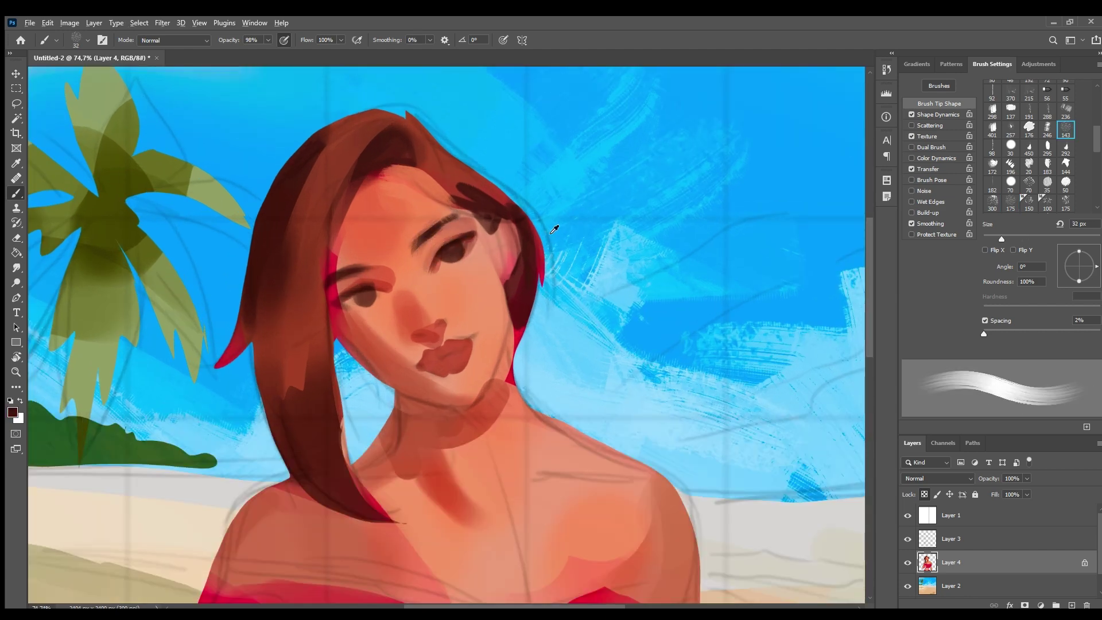
left_click(468, 201, "alt")
left_click(436, 330, "alt")
left_click(442, 334, "alt")
left_click_drag(439, 339, 474, 344)
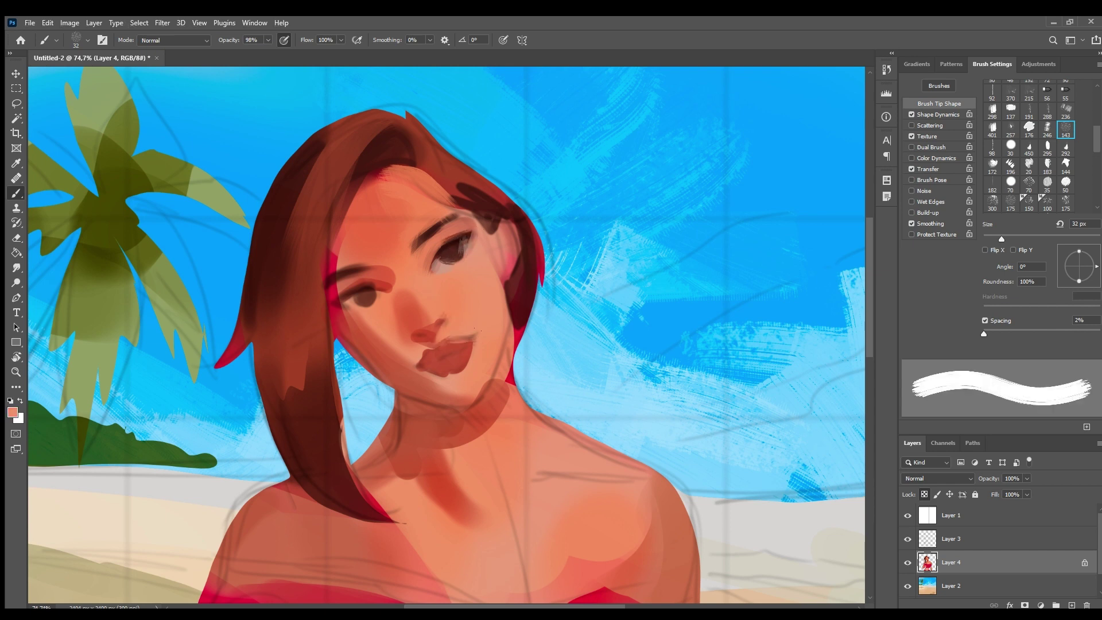
Step: Brighten the cheek beside the ear and repaint the lower lip redder, reducing the textured brush to 24 px
scroll(492, 245, "down", 1)
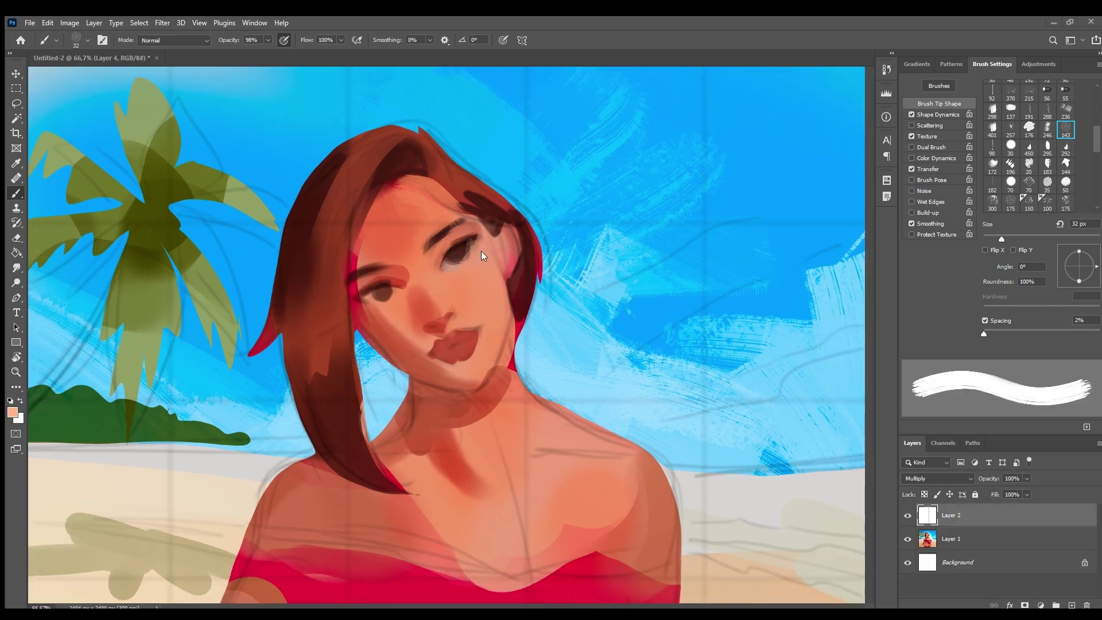
left_click(507, 388, "alt")
key("bracketleft")
key("bracketleft")
key("bracketleft")
key("bracketleft")
key("bracketleft")
key("bracketleft")
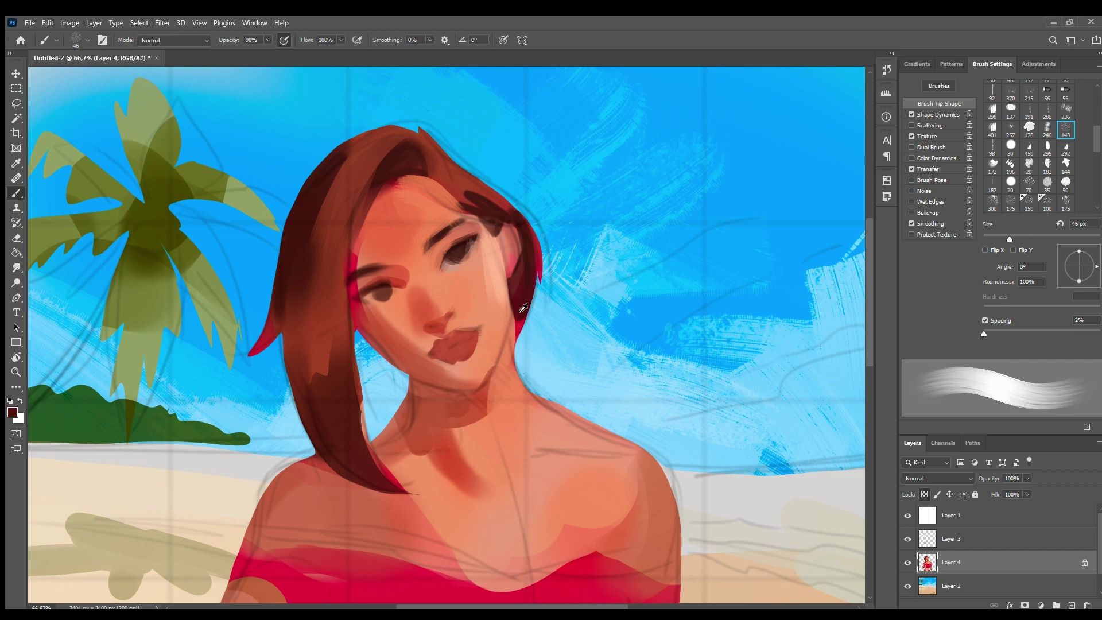
left_click(460, 351, "alt")
left_click_drag(455, 354, 477, 356)
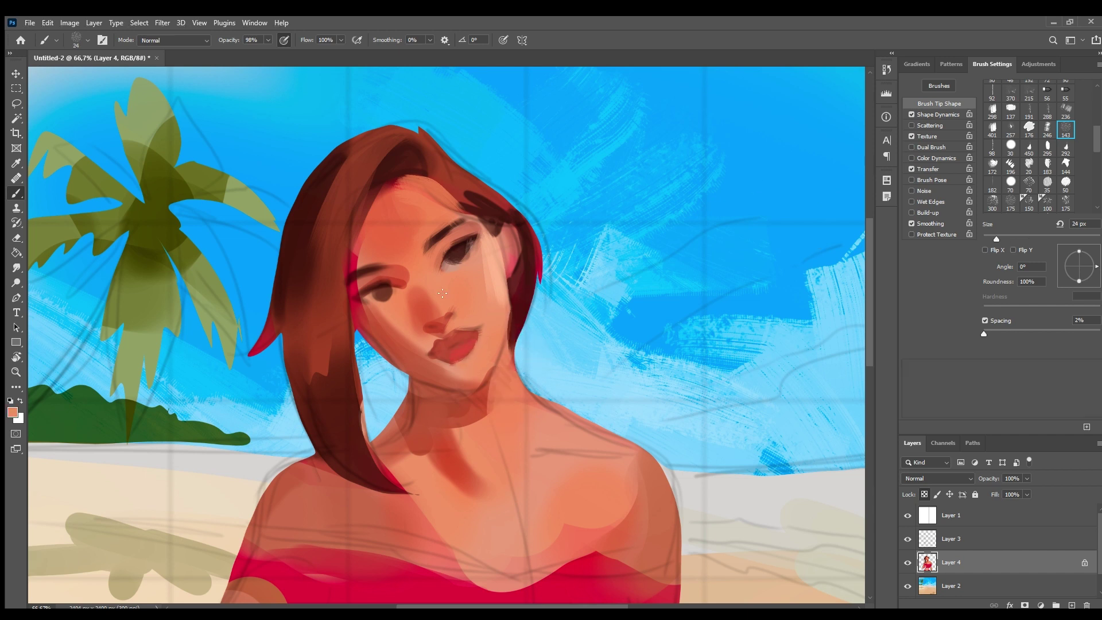
Step: Sample the dark eye colour and deepen both irises with the 24 px textured brush
left_click(376, 297, "alt")
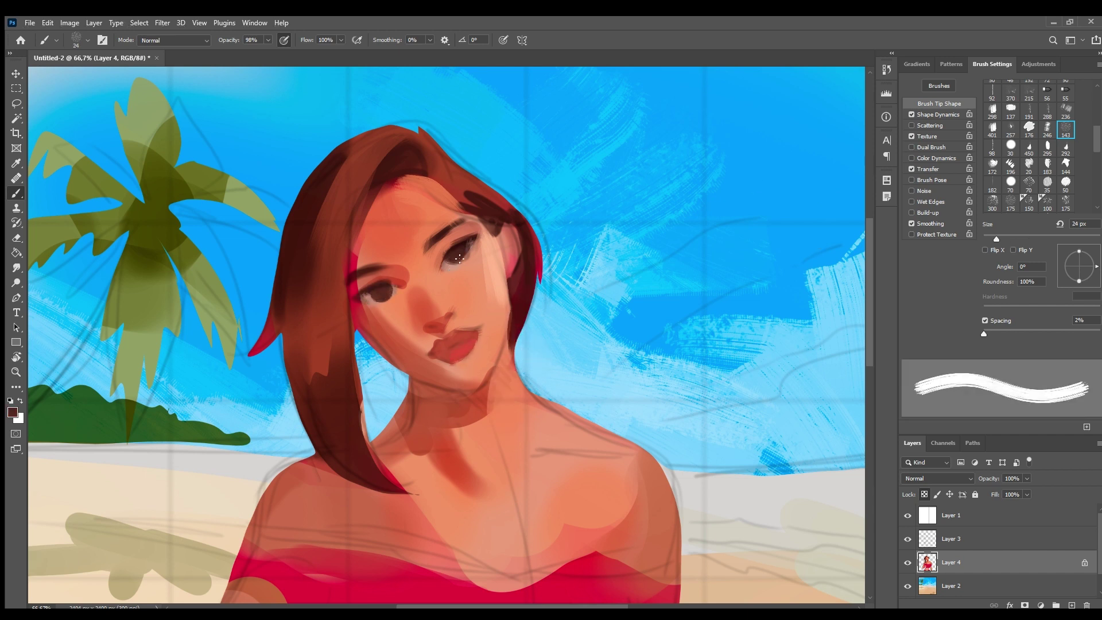
key("bracketright")
key("bracketright")
key("bracketright")
Step: Lasso the neck area under the jaw, paint its cast shadow with the 54 px textured brush and clear the selection
left_click(363, 294, "alt")
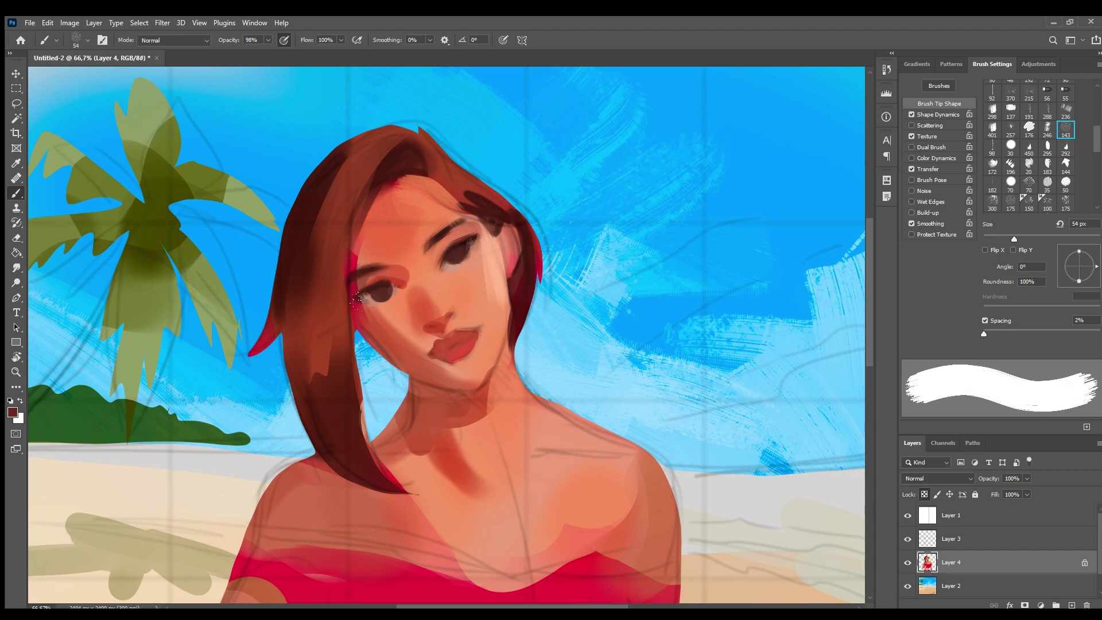
left_click_drag(411, 384, 495, 372)
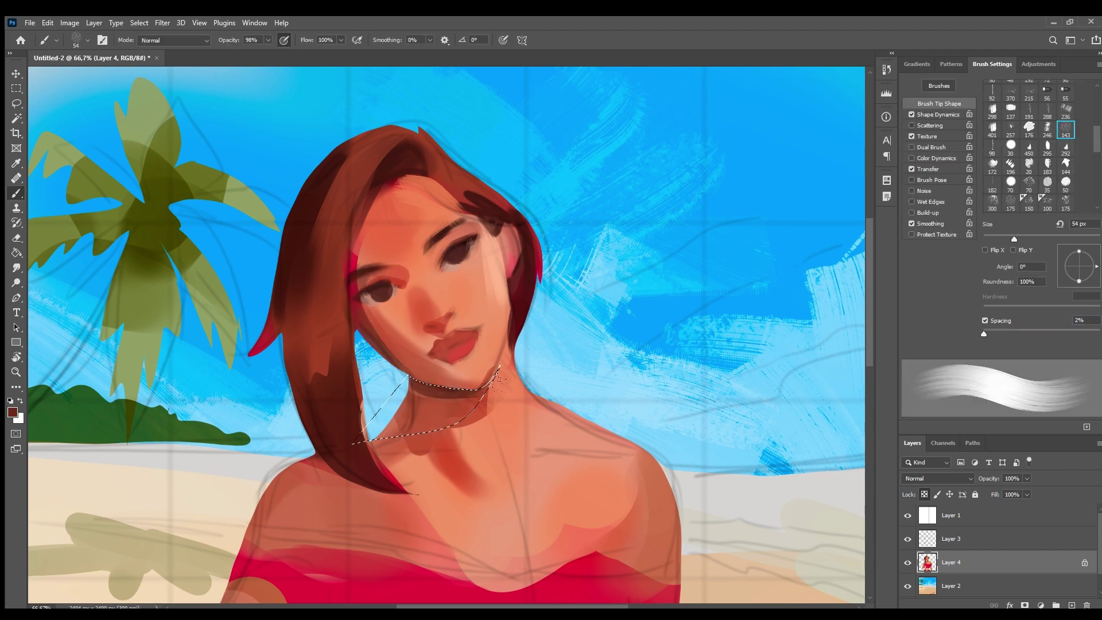
left_click(381, 445, "alt")
key("ctrl+minus")
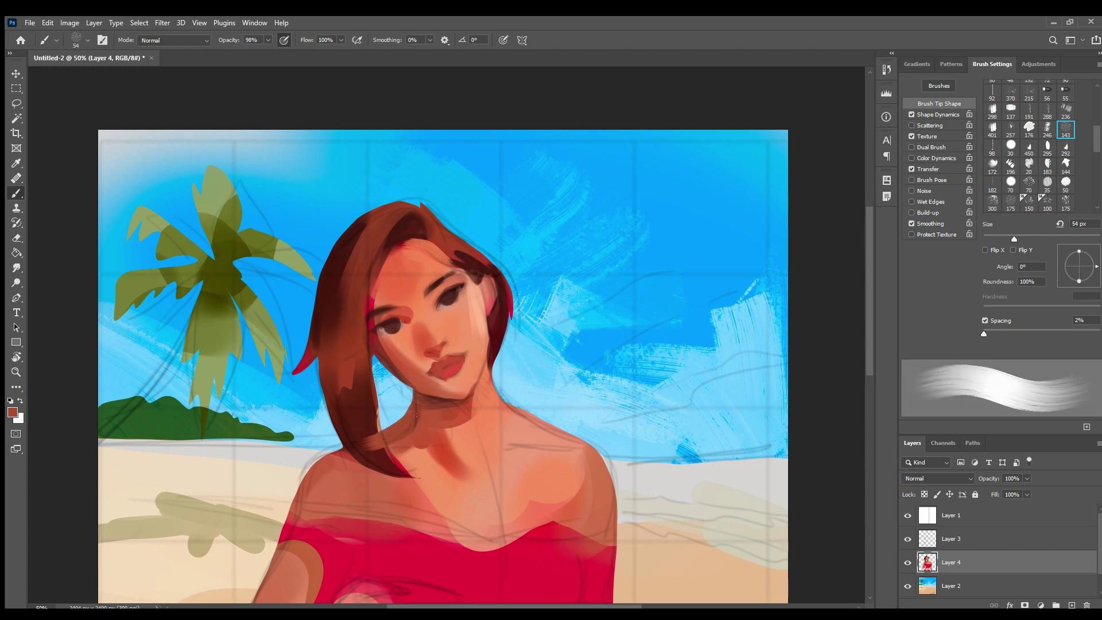
scroll(415, 454, "down", 1)
scroll(415, 455, "down", 2)
Step: Paint loose dark strands along the outer side of the long hair, trim their edges and check the canvas mirrored
left_click(487, 256, "alt")
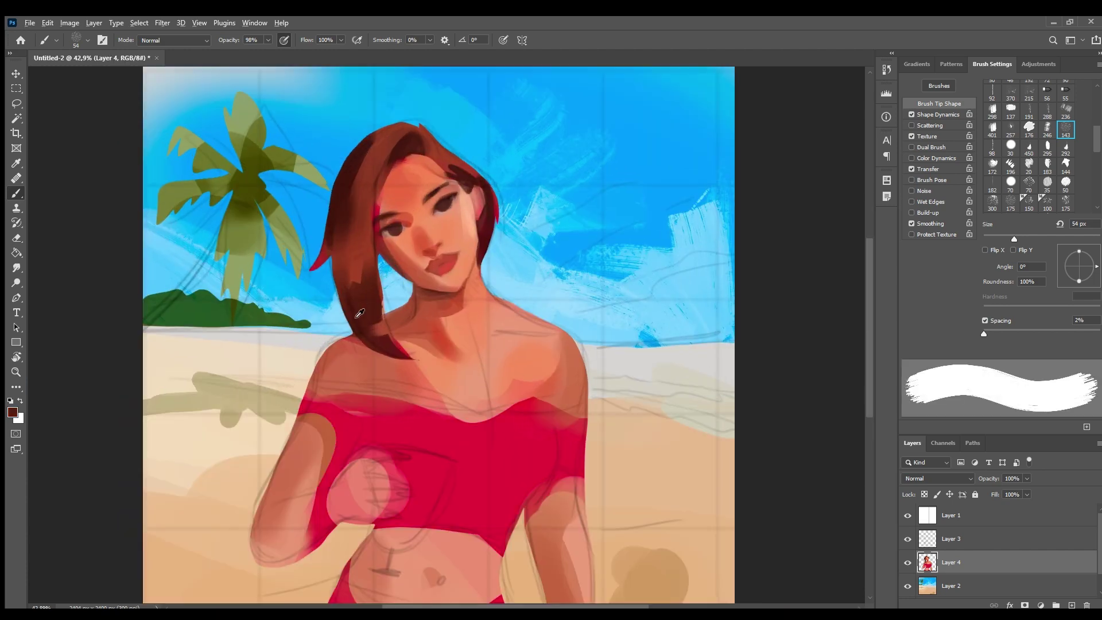
left_click_drag(368, 181, 346, 284)
mouse_move(338, 238)
left_mouse_down()
mouse_move(300, 280)
mouse_move(322, 221)
left_mouse_up()
key("e")
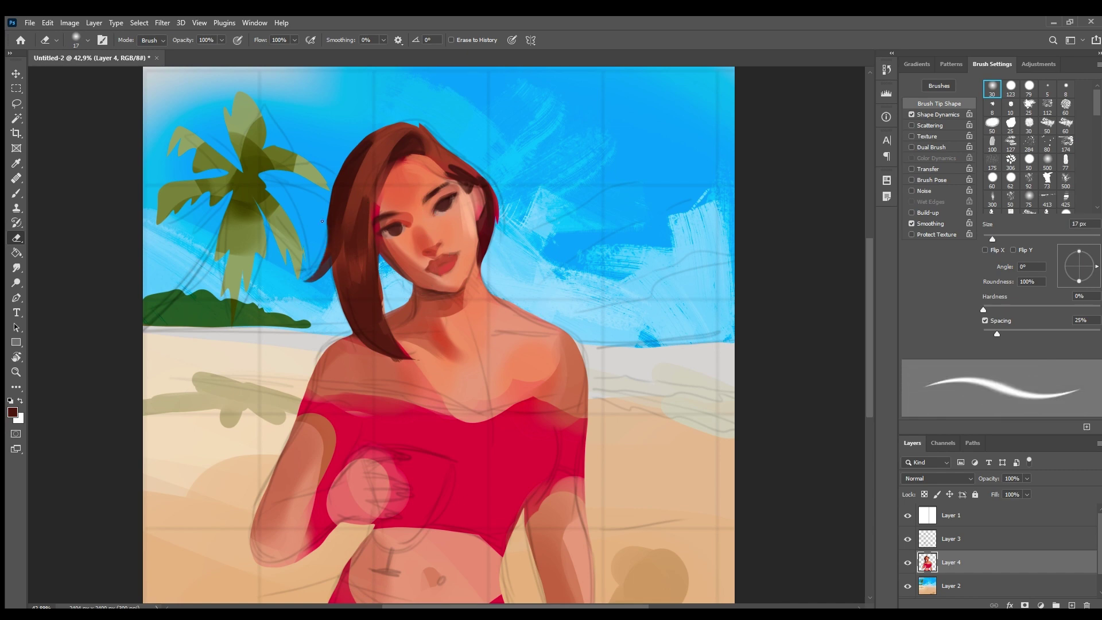
key("b")
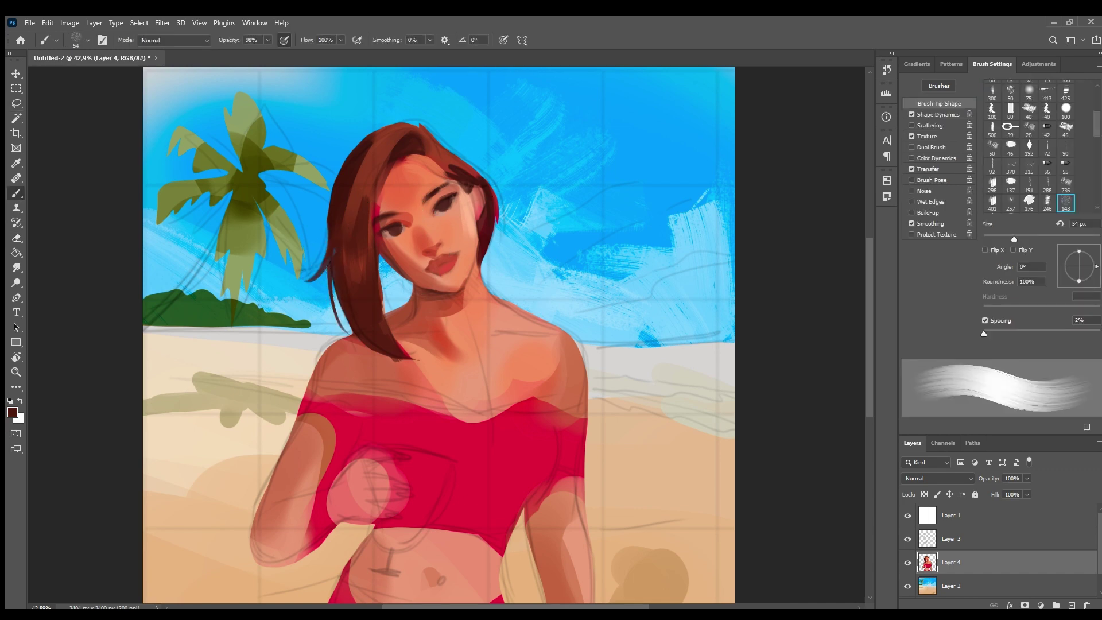
key("ctrl+minus")
key("ctrl+shift+h")
key("ctrl+shift+h")
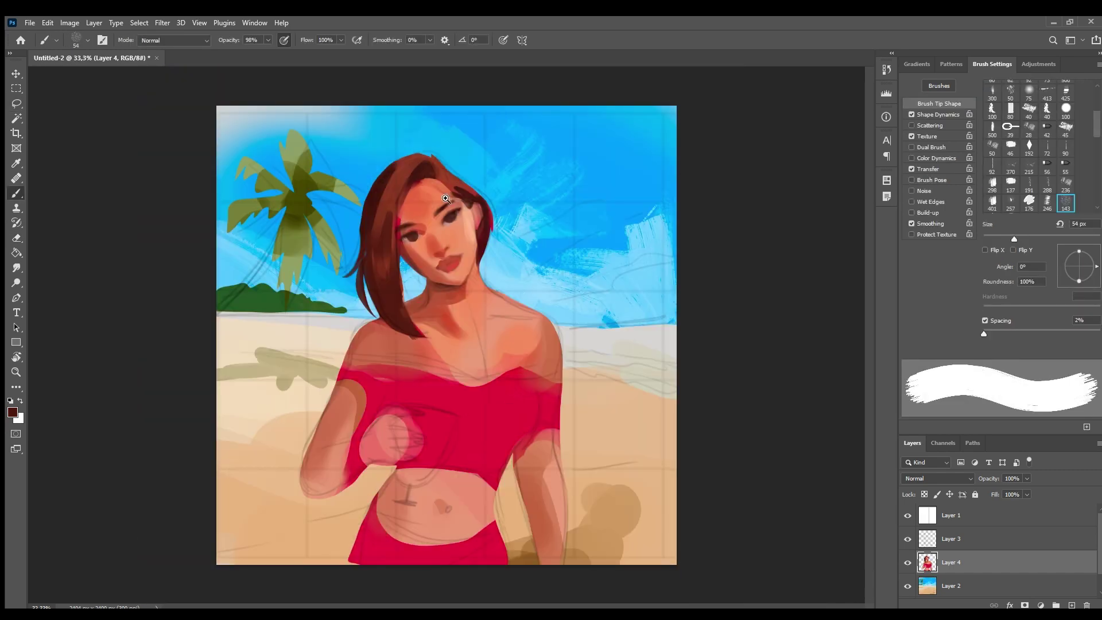
Step: Paint a warm yellow highlight over the lit shoulder and collarbone, enlarging the textured brush to 164 px
left_click(416, 239, "alt")
left_click(480, 292, "alt")
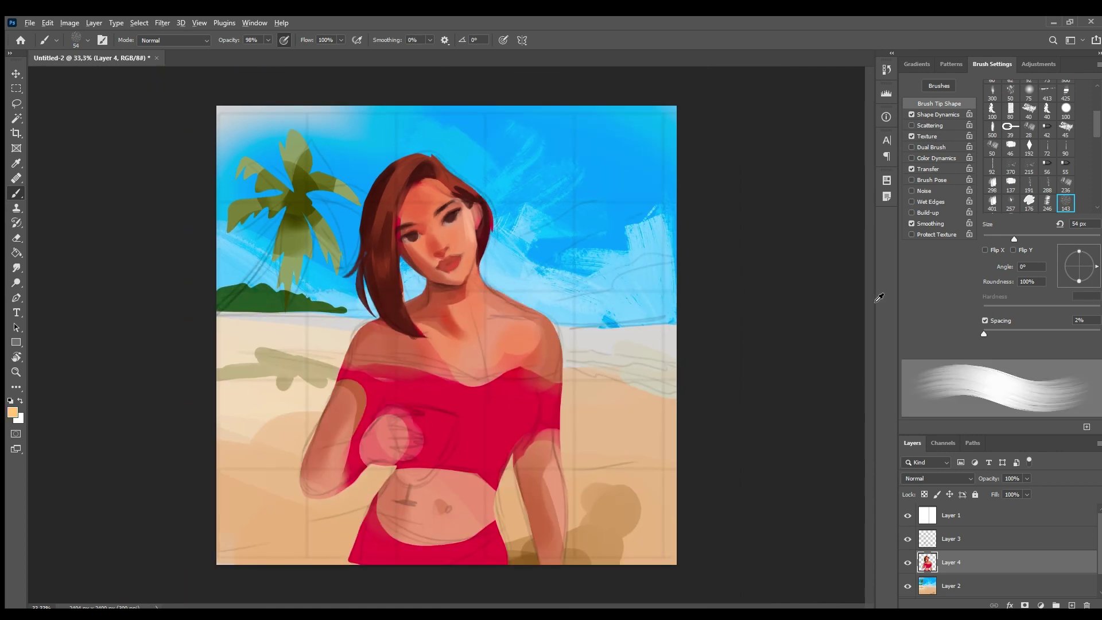
left_click_drag(488, 323, 540, 319)
key("bracketright")
key("bracketright")
key("bracketright")
key("bracketright")
key("bracketright")
key("bracketright")
key("bracketright")
key("bracketright")
key("bracketright")
key("bracketright")
key("bracketright")
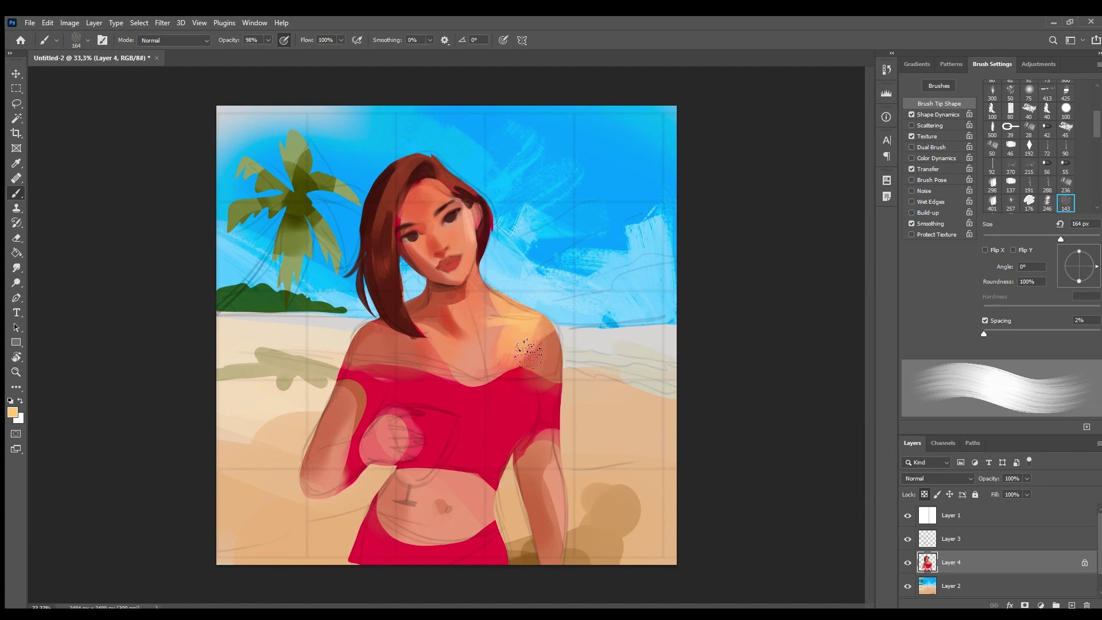
Step: Lasso two narrow strips on either side of the chest and paint them light yellow
key("l")
left_click_drag(418, 298, 418, 338)
left_click_drag(513, 310, 511, 370)
key("b")
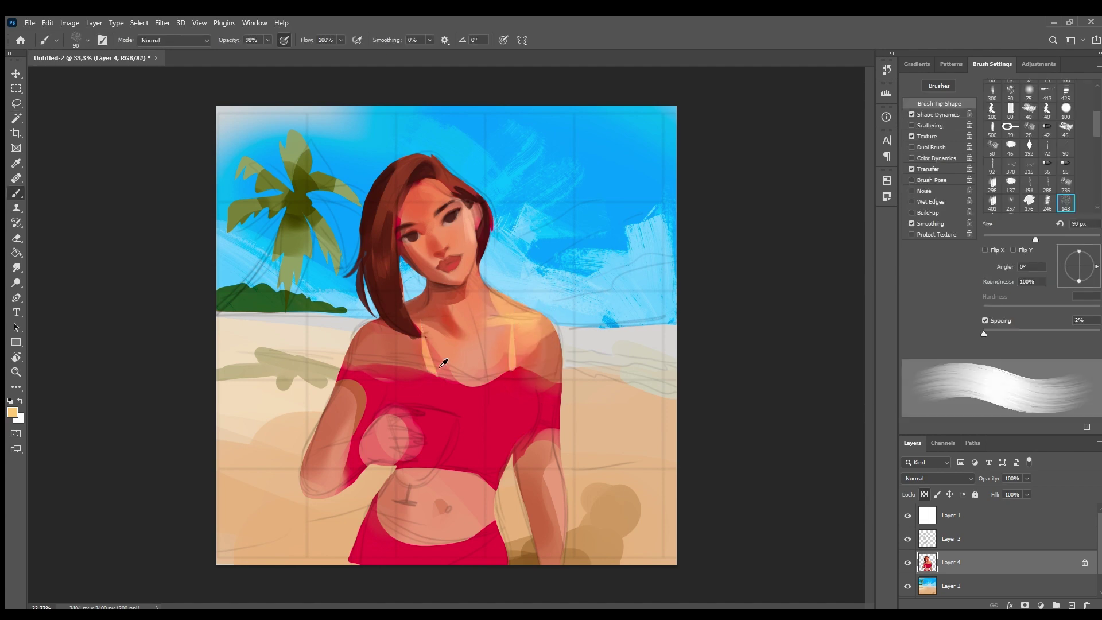
Step: Sample the top's red and repaint its neckline edge with the 90 px textured brush
left_click(486, 389, "alt")
left_click(379, 344, "alt")
scroll(460, 253, "up", 3)
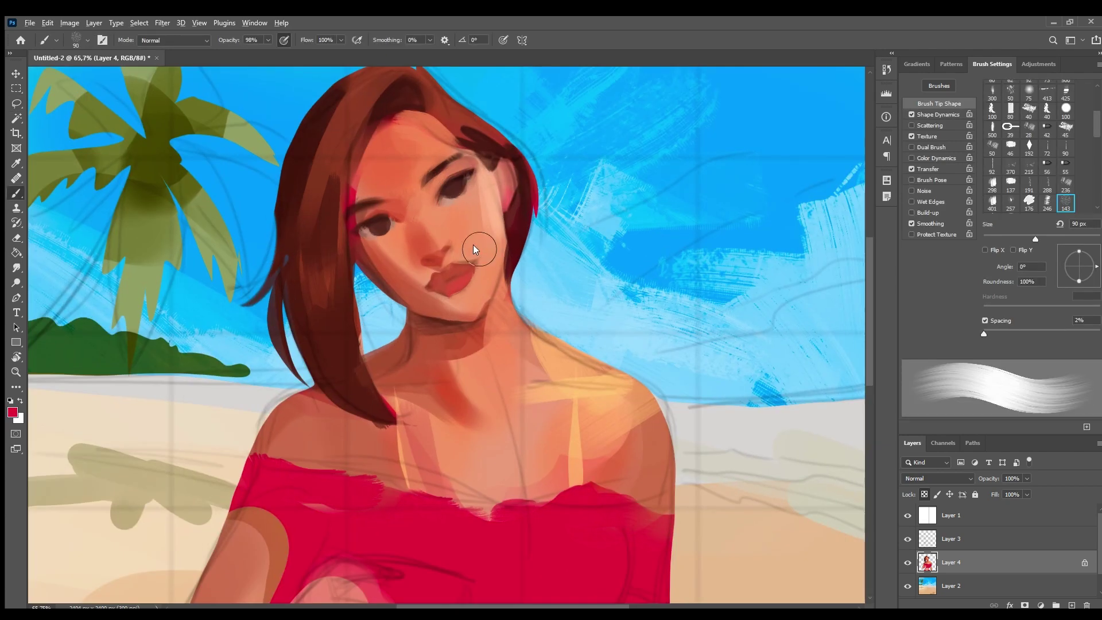
Step: Refine the lips and the area around the eye beside the long hair with sampled tones and a 23 px brush
key("bracketleft")
key("bracketleft")
key("bracketleft")
key("bracketleft")
key("bracketleft")
key("bracketleft")
key("bracketleft")
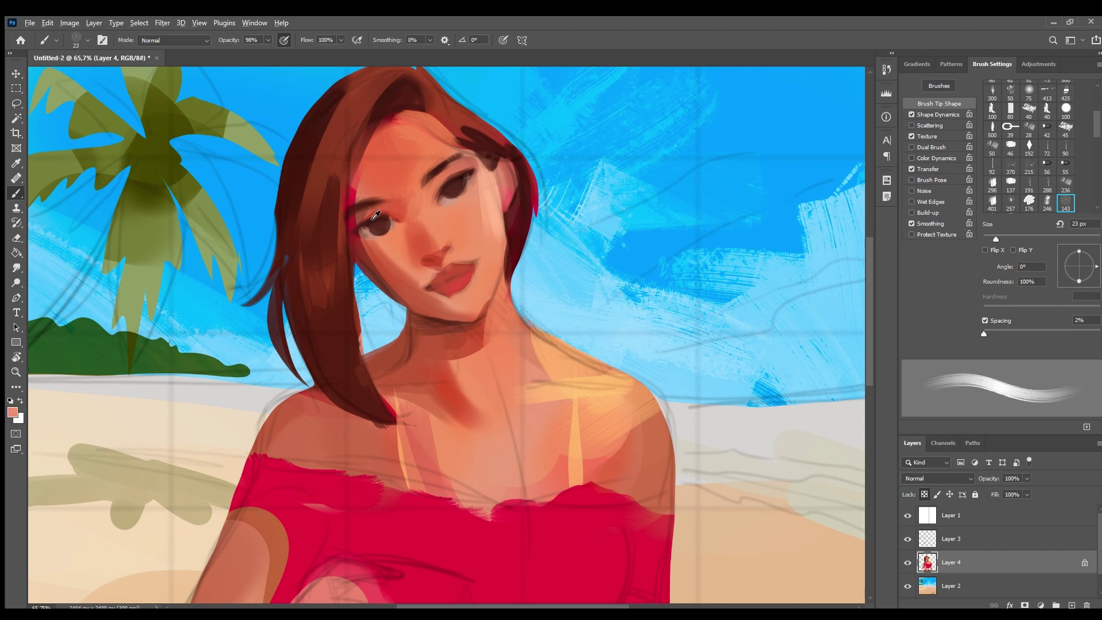
left_click(376, 216, "alt")
Step: Try repainting the belly around the navel with sampled skin tone and a 167 px brush, and undo it
scroll(376, 216, "down", 2)
key("alt+bracketright")
key("alt+bracketright")
key("alt+bracketleft")
key("alt+bracketleft")
scroll(492, 406, "down", 1)
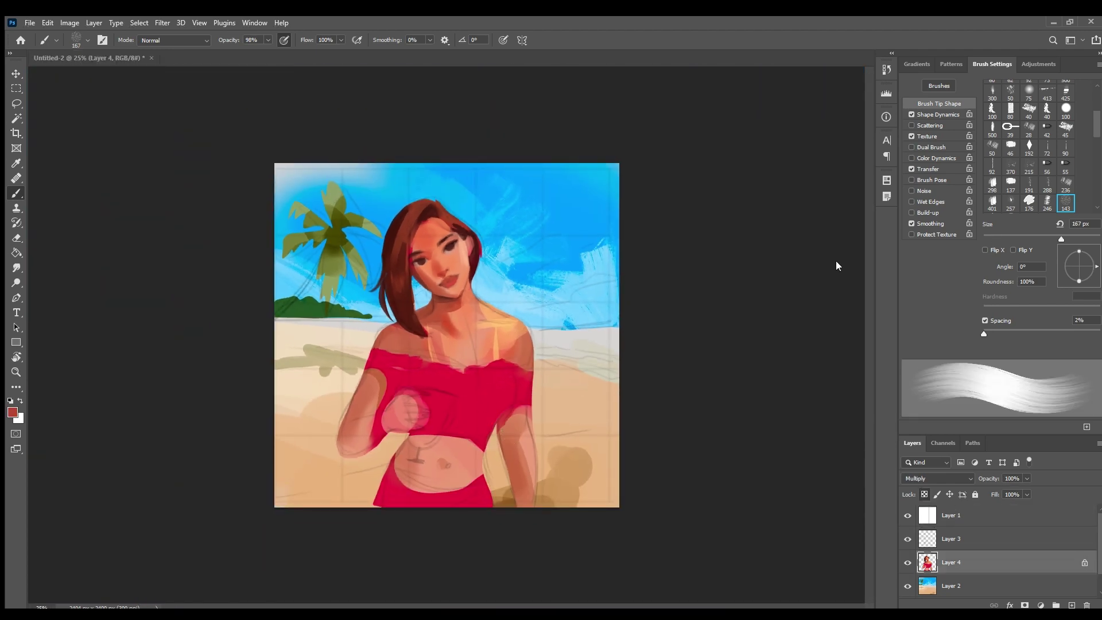
left_click(422, 466, "alt")
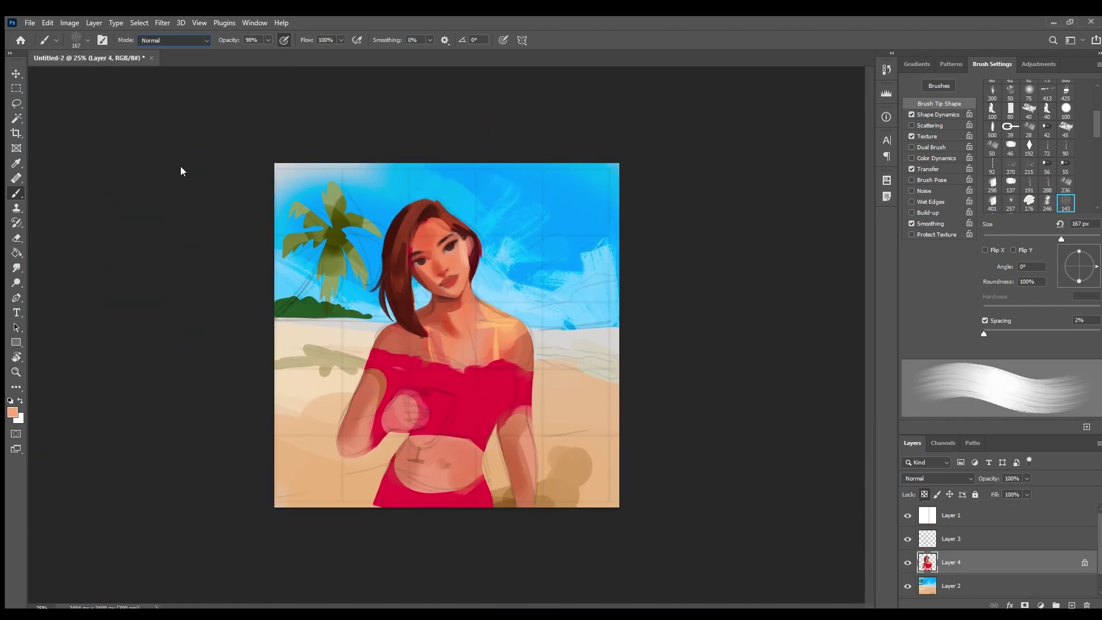
key("ctrl+z")
Step: Paint a bright rim light along the lowered arm, shoulder and waist in Linear Dodge (Add) mode, checking the canvas mirrored
left_click(500, 482, "alt")
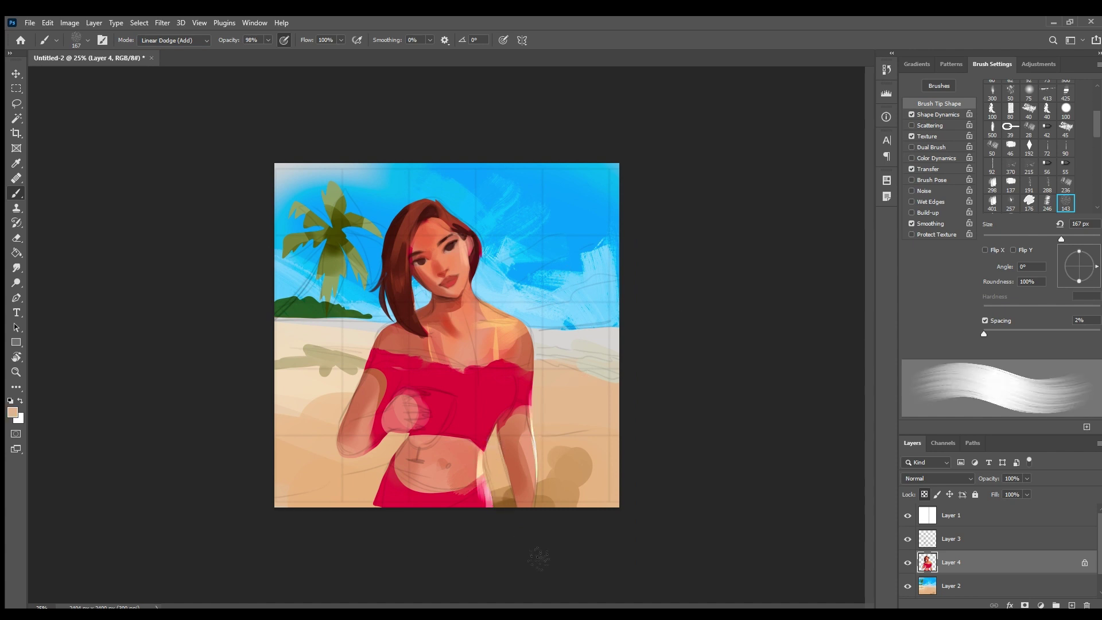
key("ctrl+shift+h")
key("ctrl+shift+h")
left_click_drag(527, 418, 527, 472)
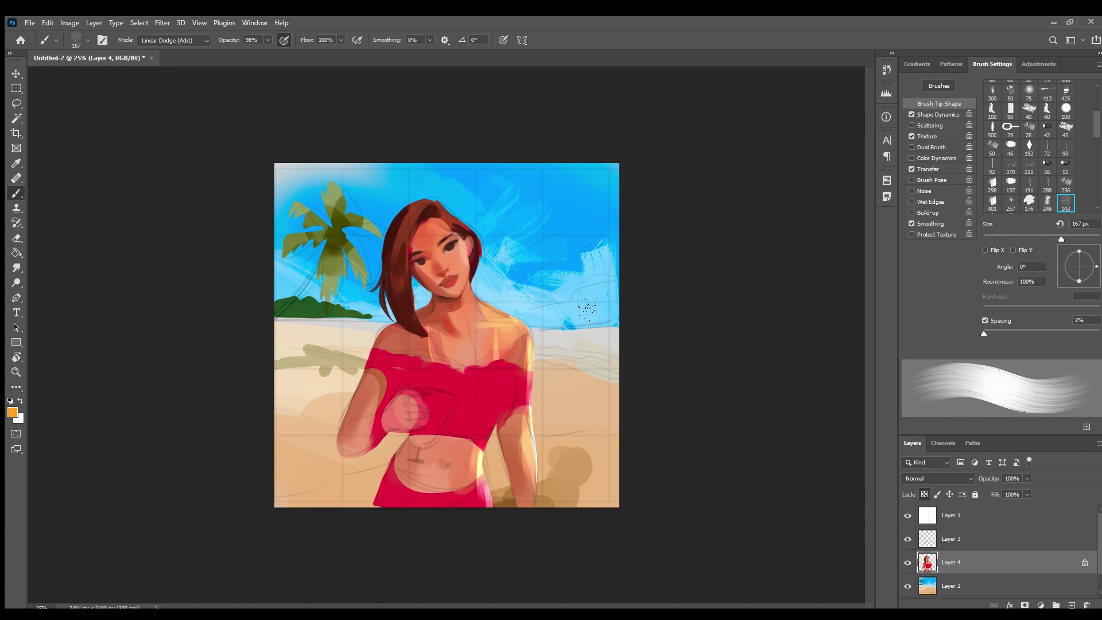
Step: Lasso the wine glass outline, paint it orange with the brush in Normal mode and clear the selection
key("l")
scroll(408, 396, "up", 2)
left_click_drag(390, 405, 391, 407)
key("b")
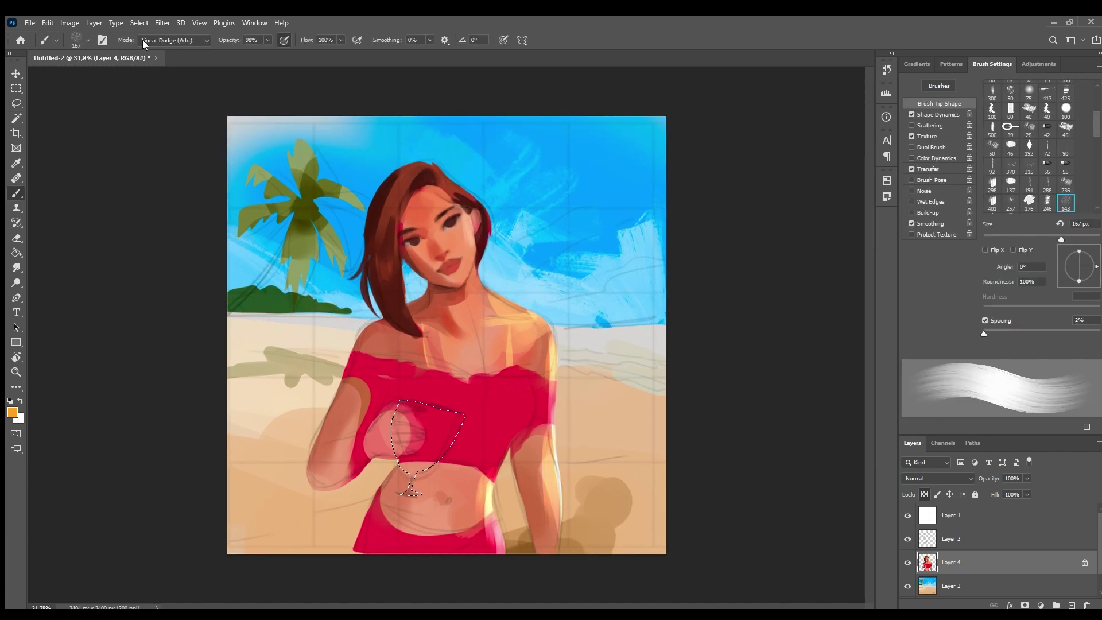
left_click_drag(459, 415, 417, 465)
key("shift+alt+n")
mouse_move(457, 417)
left_mouse_down()
mouse_move(422, 459)
mouse_move(435, 420)
left_mouse_up()
key("ctrl+d")
Step: Sample the lowered arm's skin tone and merge Layer 2, Layer 3 and Layer 4 into one layer
left_click(522, 447, "alt")
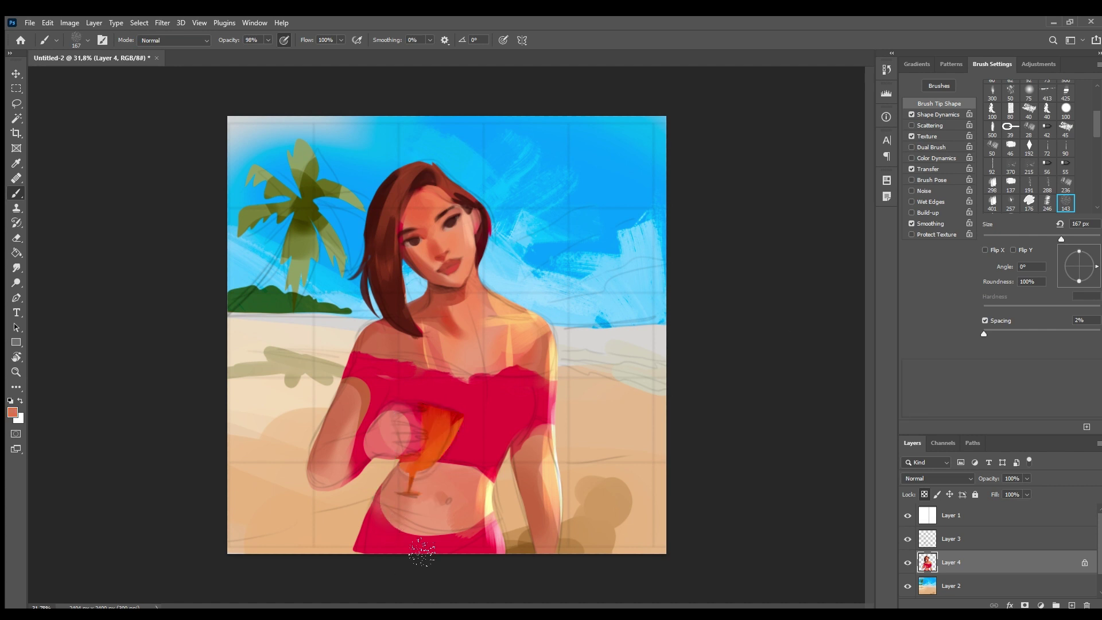
key("ctrl+minus")
left_click(953, 539, "ctrl")
left_click(964, 581, "ctrl")
key("ctrl+e")
key("ctrl+plus")
Step: Lasso the upper arm and forearm of the glass-holding arm in turn and shade them, using a soft 138 px brush on the forearm
key("l")
mouse_move(361, 397)
left_mouse_down()
mouse_move(321, 413)
mouse_move(361, 396)
left_mouse_up()
key("b")
key("l")
left_click_drag(364, 436, 294, 461)
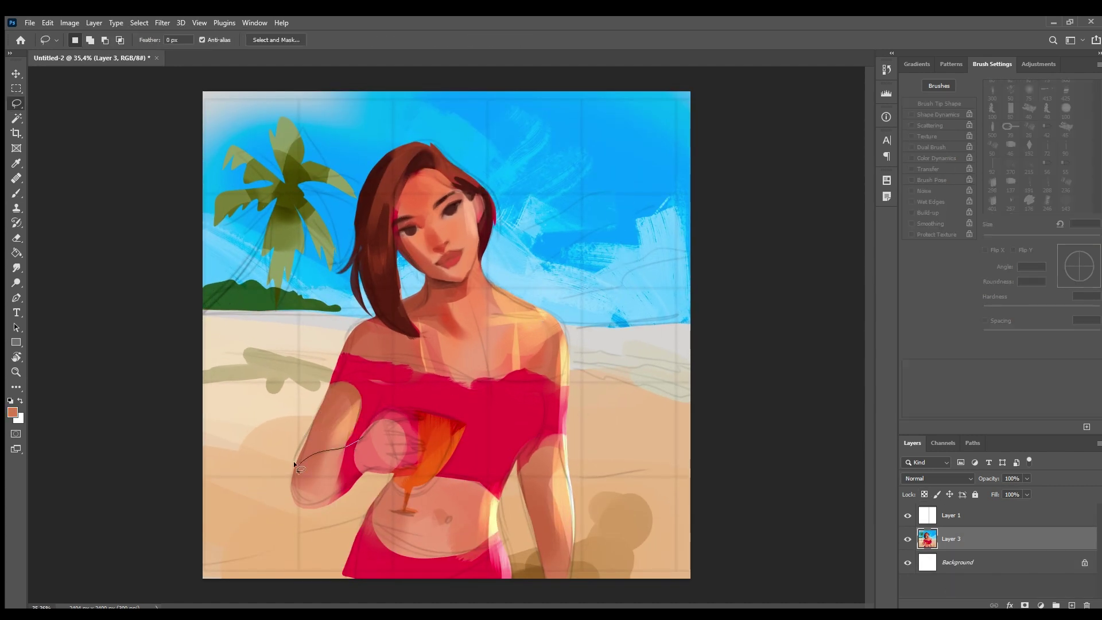
key("b")
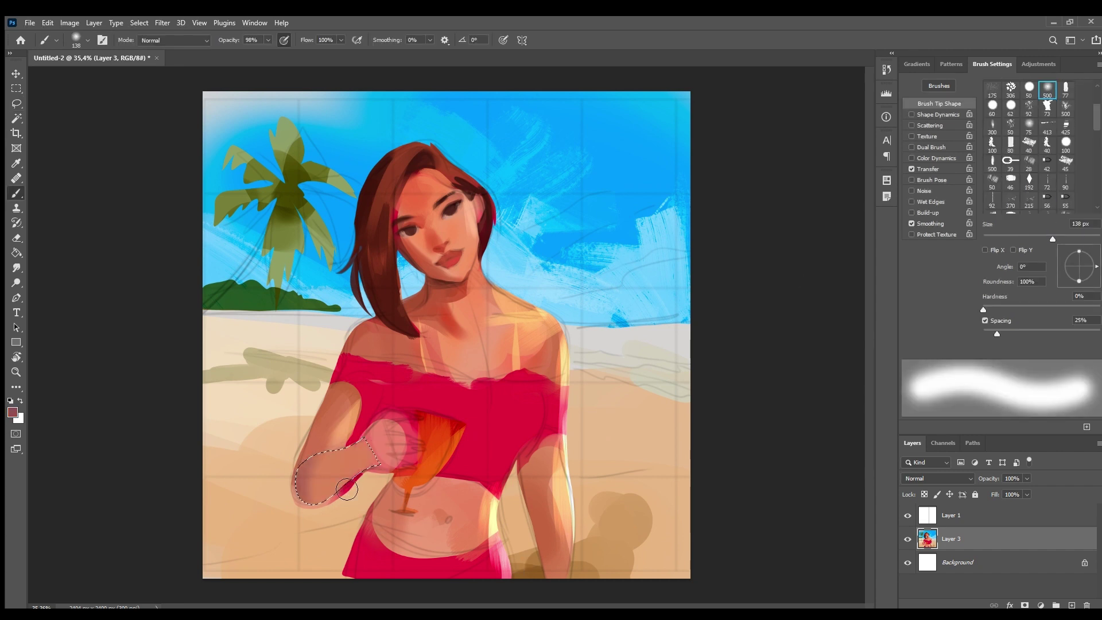
left_click_drag(306, 488, 360, 464)
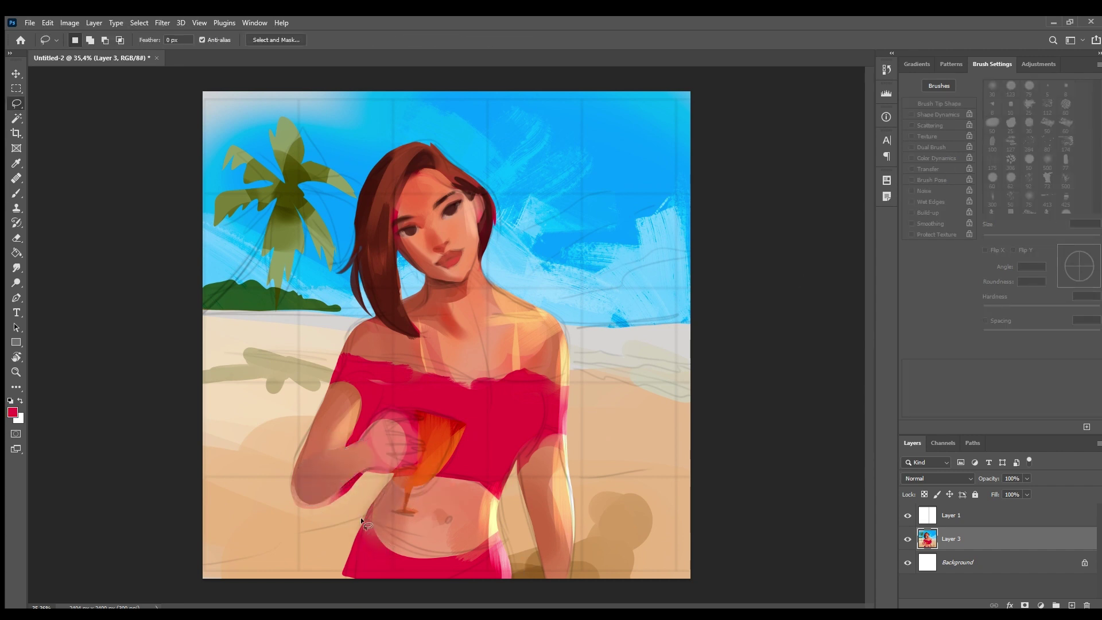
Step: Fill out the skirt's upper edge with sampled red and repaint the navel with a soft 52 px brush
left_click(380, 551, "alt")
left_click_drag(396, 554, 425, 563)
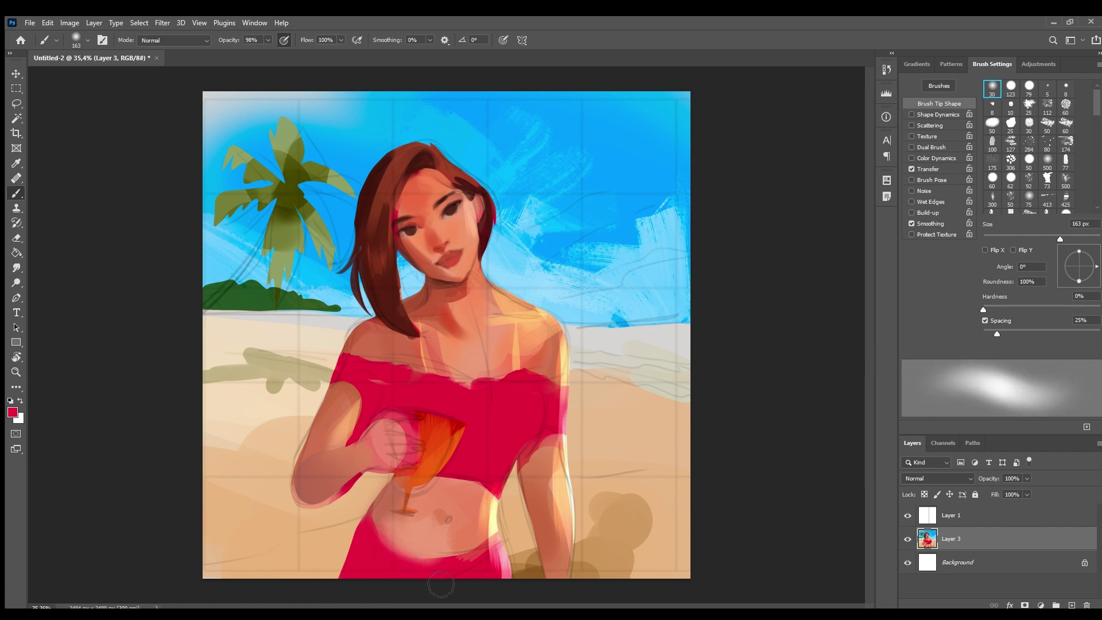
key("bracketleft")
key("bracketleft")
key("bracketleft")
key("bracketleft")
left_click(447, 507, "alt")
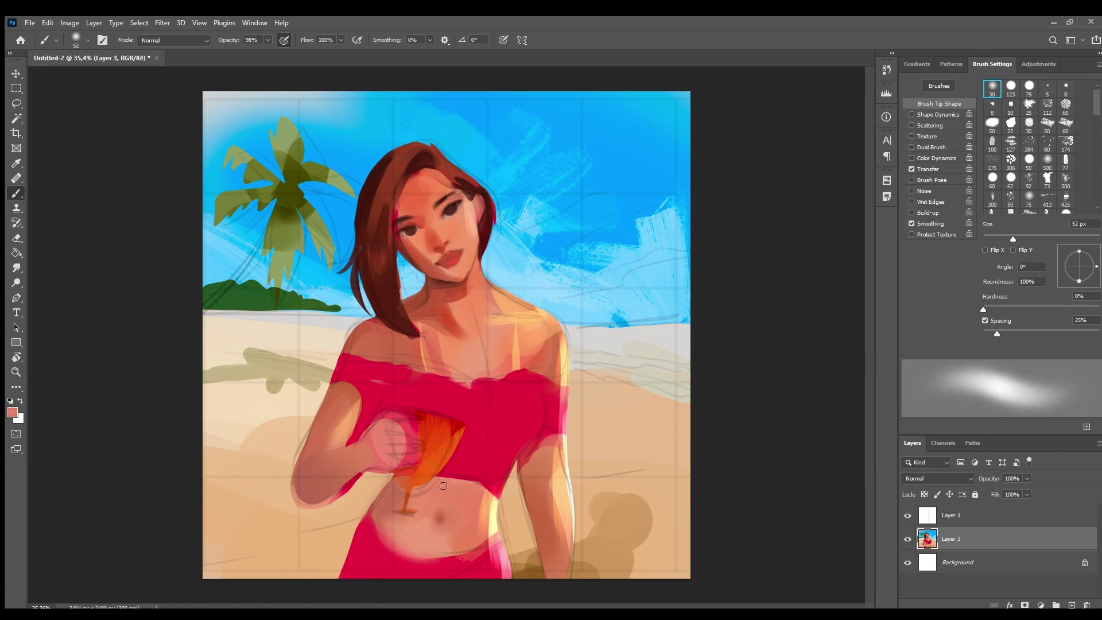
Step: Sample the skirt's red, sharpen its waistline across the belly and flip the canvas horizontally
left_click(404, 537, "alt")
left_click_drag(417, 547, 462, 544)
key("ctrl+shift+h")
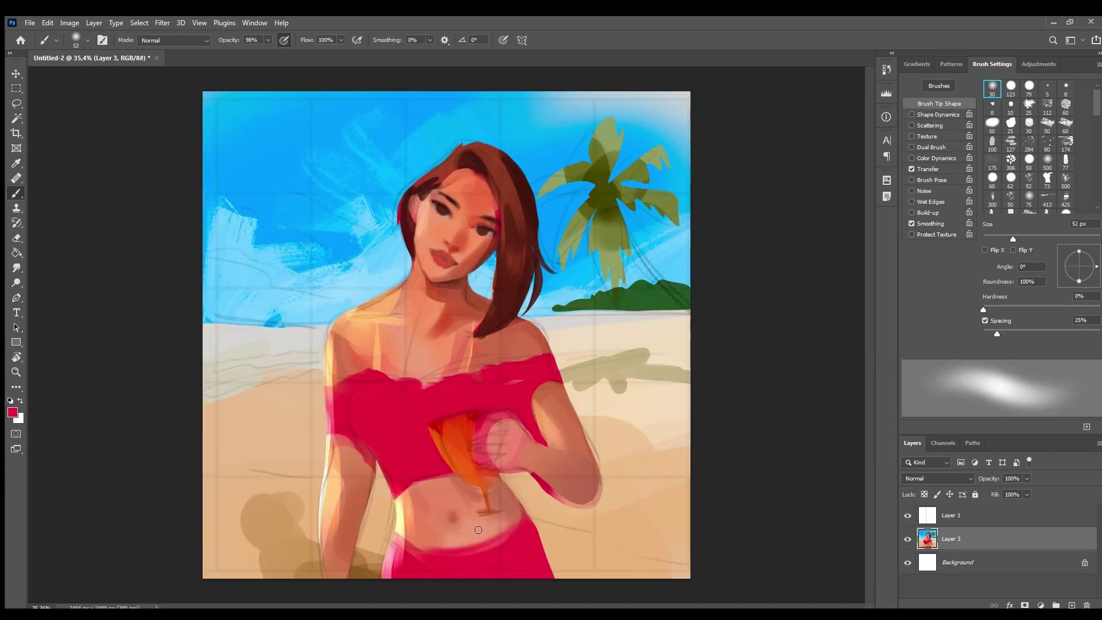
Step: Flip the canvas horizontally, lasso the lowered arm and shade it below the sleeve with a soft brush
key("ctrl+shift+h")
key("l")
mouse_move(545, 424)
left_mouse_down()
mouse_move(522, 459)
mouse_move(548, 426)
left_mouse_up()
key("b")
left_click(396, 310, "alt")
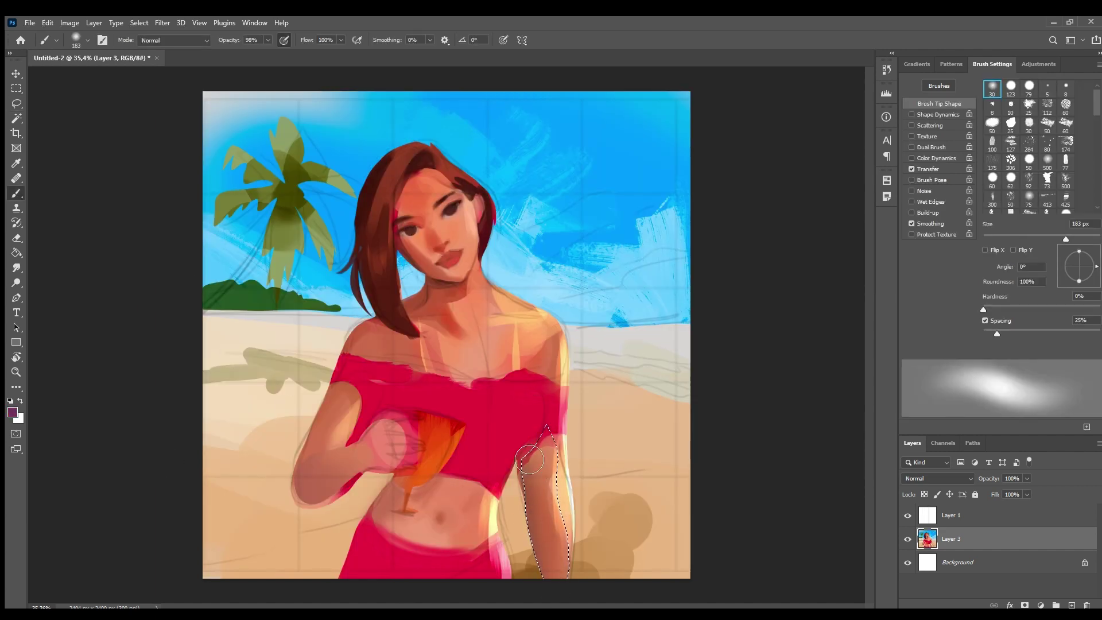
key("ctrl+d")
Step: Sample peach tones around the lowered arm and blend its inner and outer edges with a soft brush
key("bracketleft")
key("bracketleft")
key("bracketleft")
key("bracketleft")
key("bracketleft")
key("bracketleft")
key("bracketleft")
key("bracketleft")
left_click(525, 506, "alt")
key("bracketright")
key("bracketright")
key("bracketright")
key("bracketright")
key("bracketright")
key("bracketright")
key("bracketright")
key("bracketright")
key("bracketright")
key("bracketright")
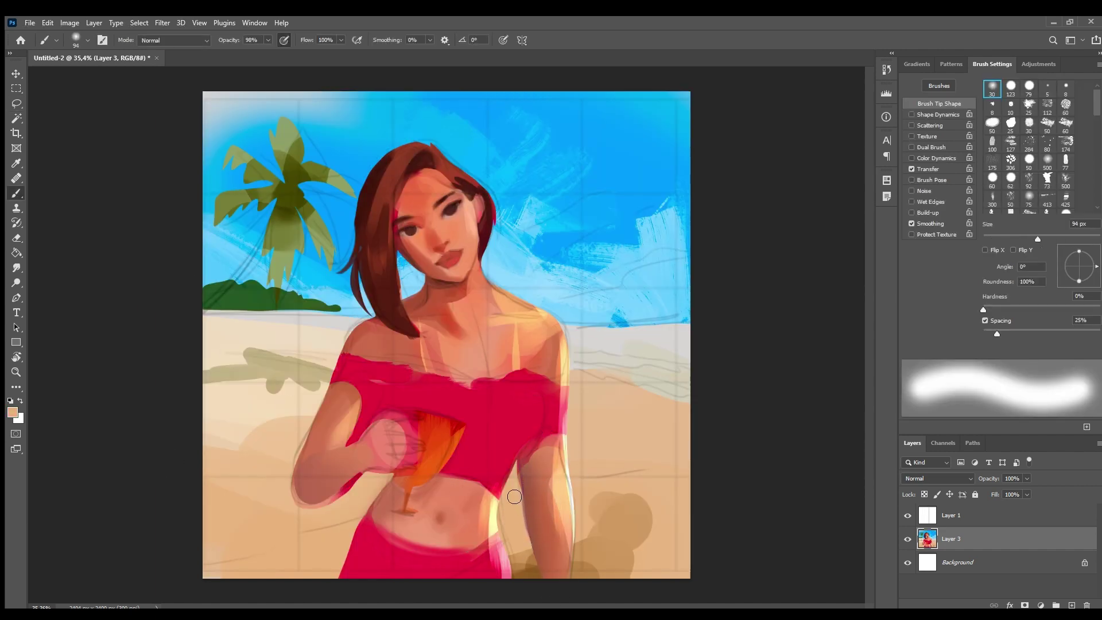
left_click(566, 476, "alt")
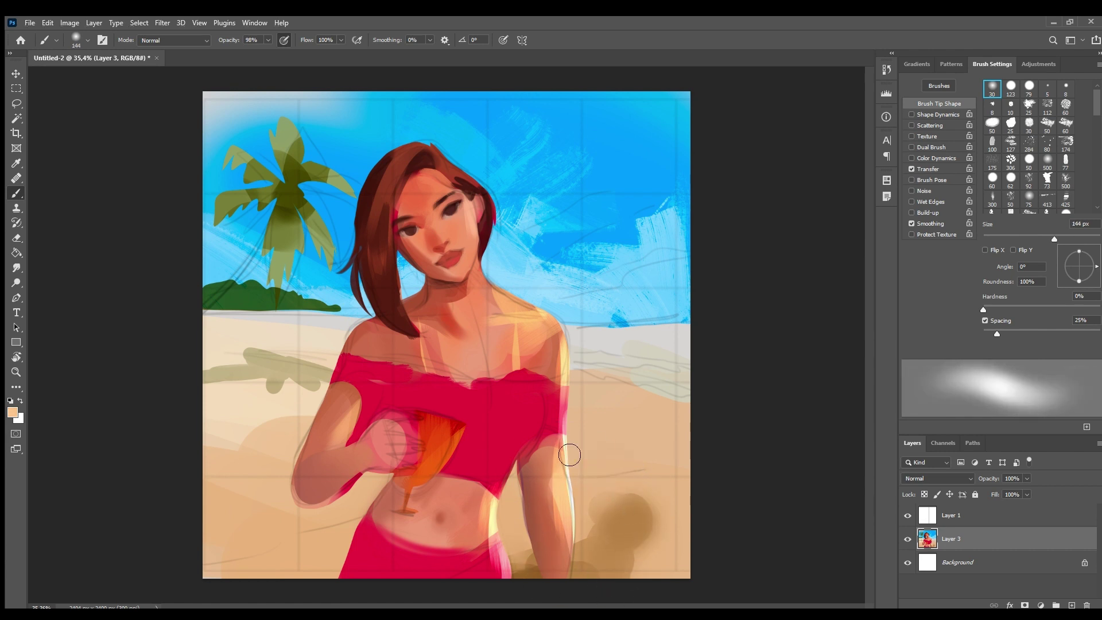
Step: Sample the top's red and extend the sleeve above the glass-holding arm into a pointed ruffle with a soft 47 px brush
key("bracketleft")
key("bracketleft")
key("bracketleft")
key("bracketleft")
key("bracketleft")
left_click(369, 399, "alt")
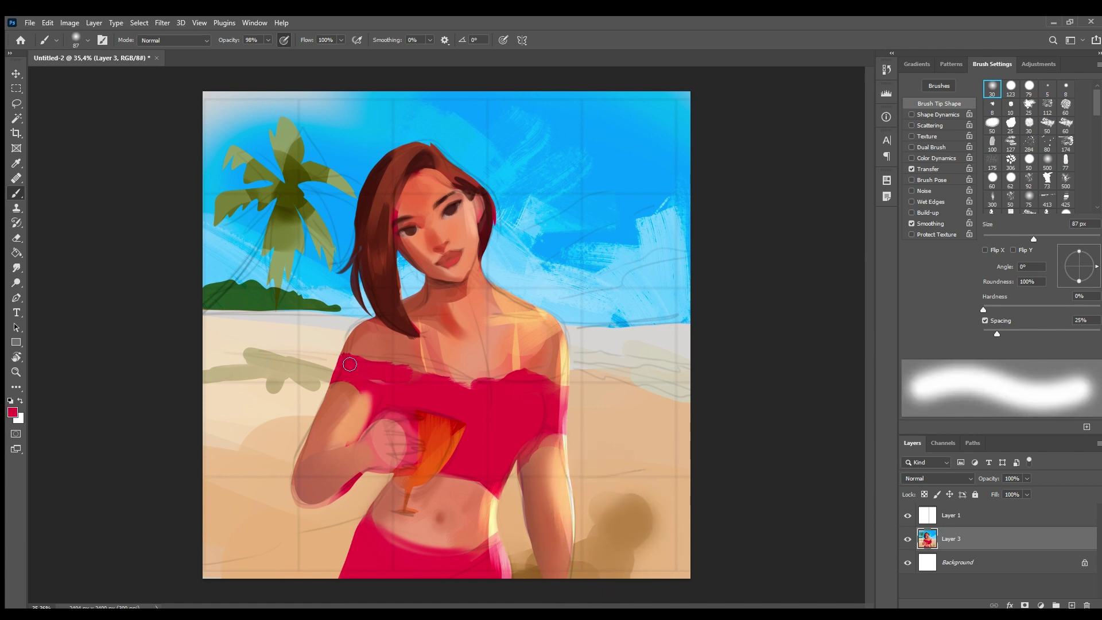
key("bracketleft")
key("bracketleft")
key("bracketleft")
key("bracketleft")
left_click_drag(344, 362, 324, 384)
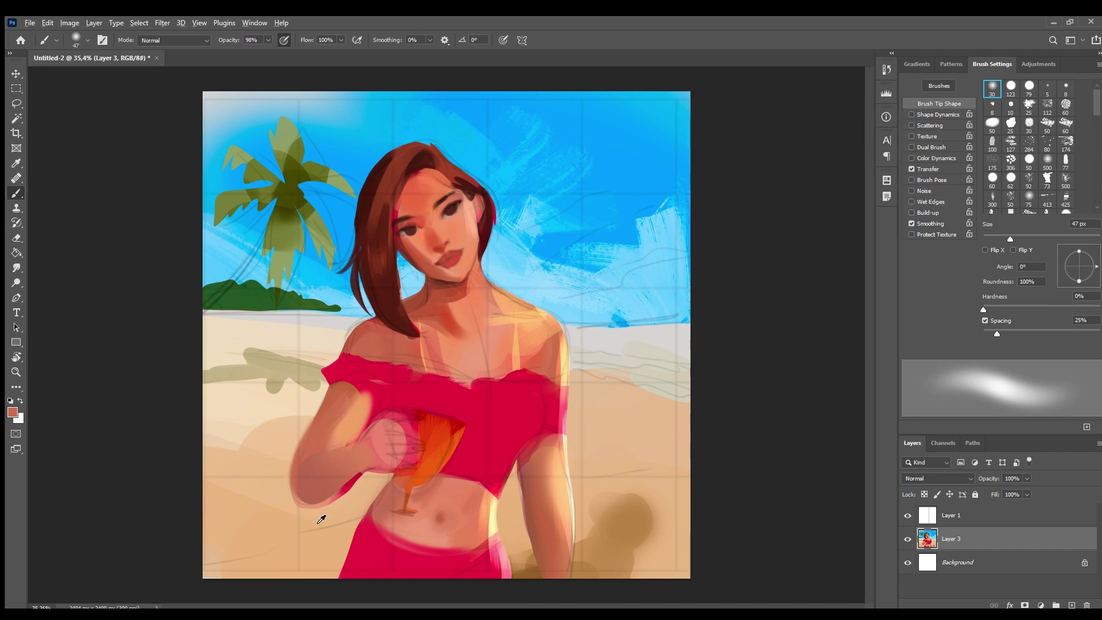
Step: Sample the glass-holding arm's skin tone and paint over the red rim around its elbow and forearm
left_click(324, 482, "alt")
key("ctrl+minus")
key("bracketright")
key("bracketright")
key("bracketright")
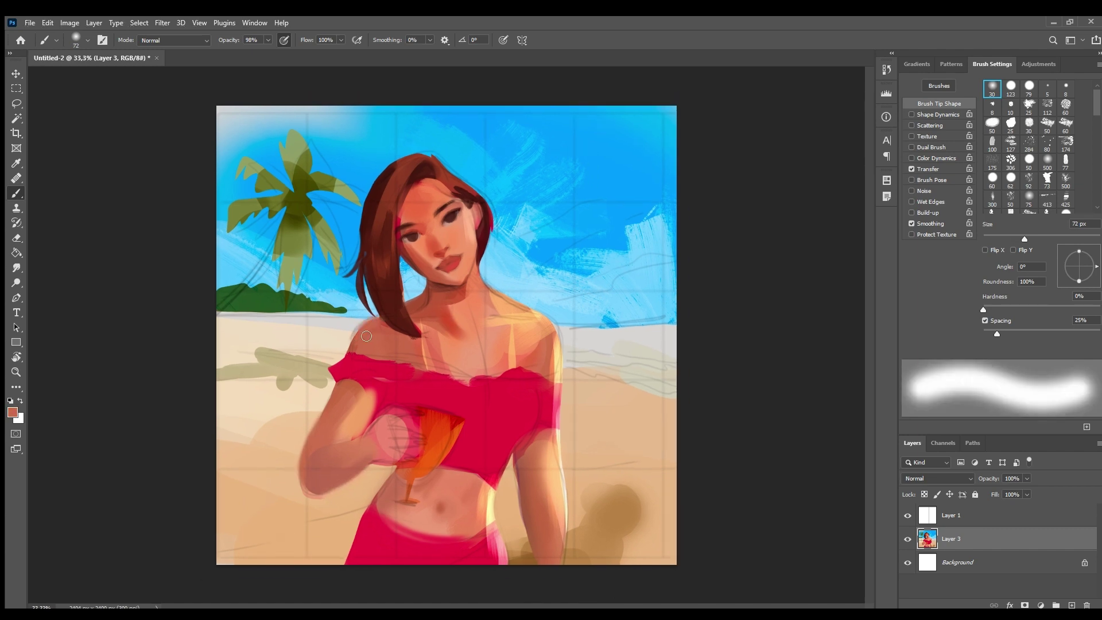
Step: Flip the canvas horizontally and touch up the face around the eye with a soft 29 px brush
key("ctrl+shift+h")
scroll(416, 251, "up", 5)
key("bracketleft")
key("bracketleft")
key("bracketleft")
key("bracketleft")
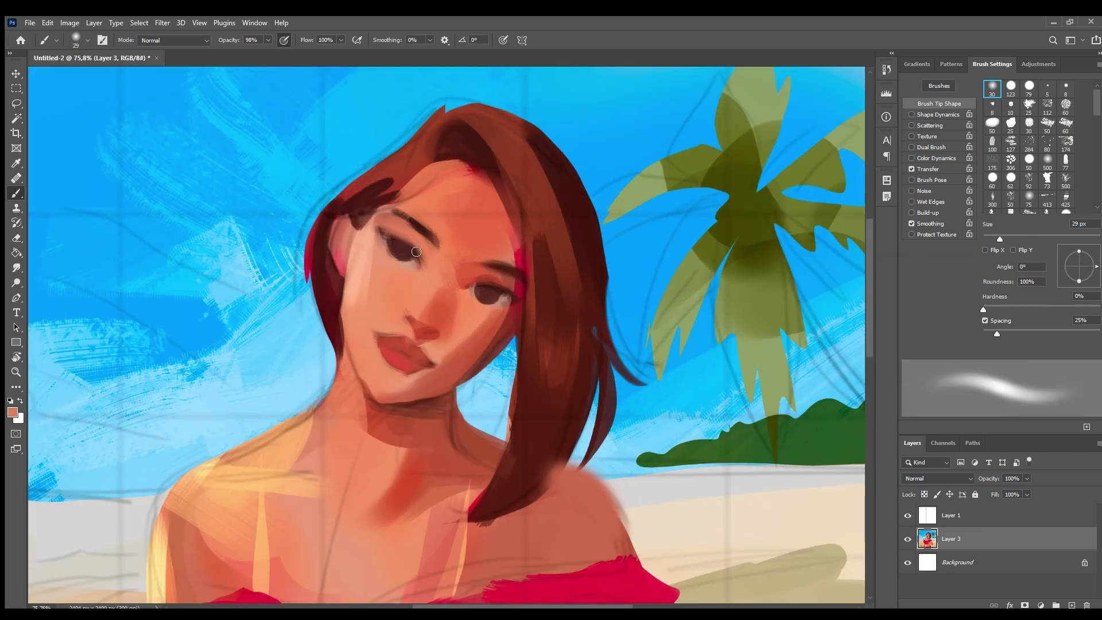
left_click(416, 252, "alt")
Step: Lasso the skirt's front on Layer 3 and shade its lower part dark red with a soft 204 px brush
key("ctrl+minus")
key("ctrl+minus")
key("bracketright")
key("bracketright")
key("bracketright")
key("bracketright")
key("bracketright")
key("bracketright")
key("bracketright")
left_click(956, 518)
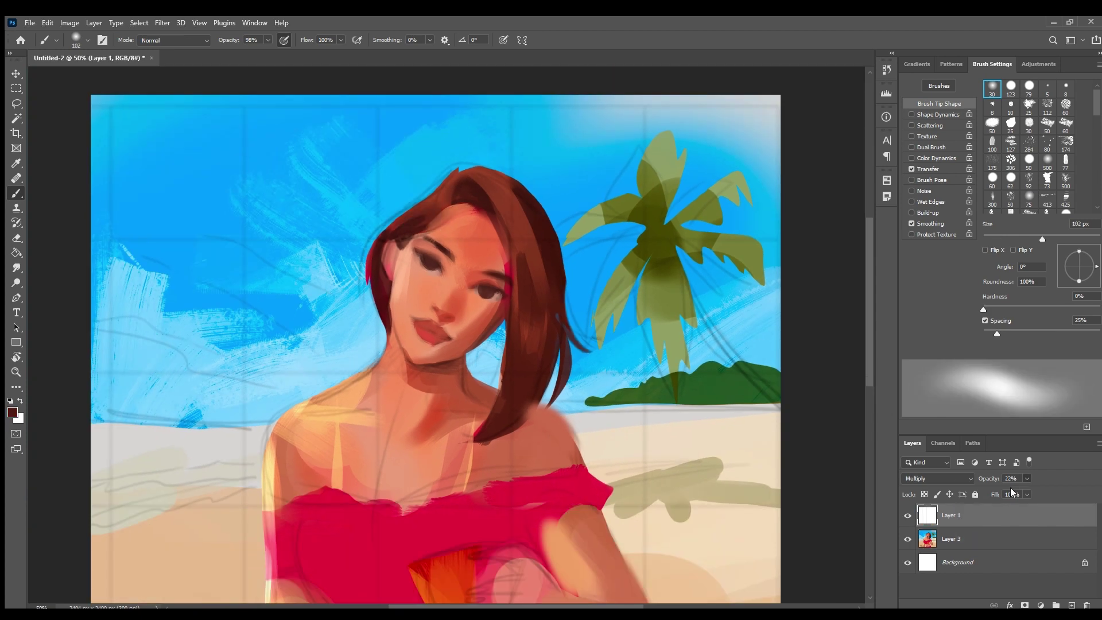
left_click(988, 538)
key("ctrl+minus")
key("ctrl+minus")
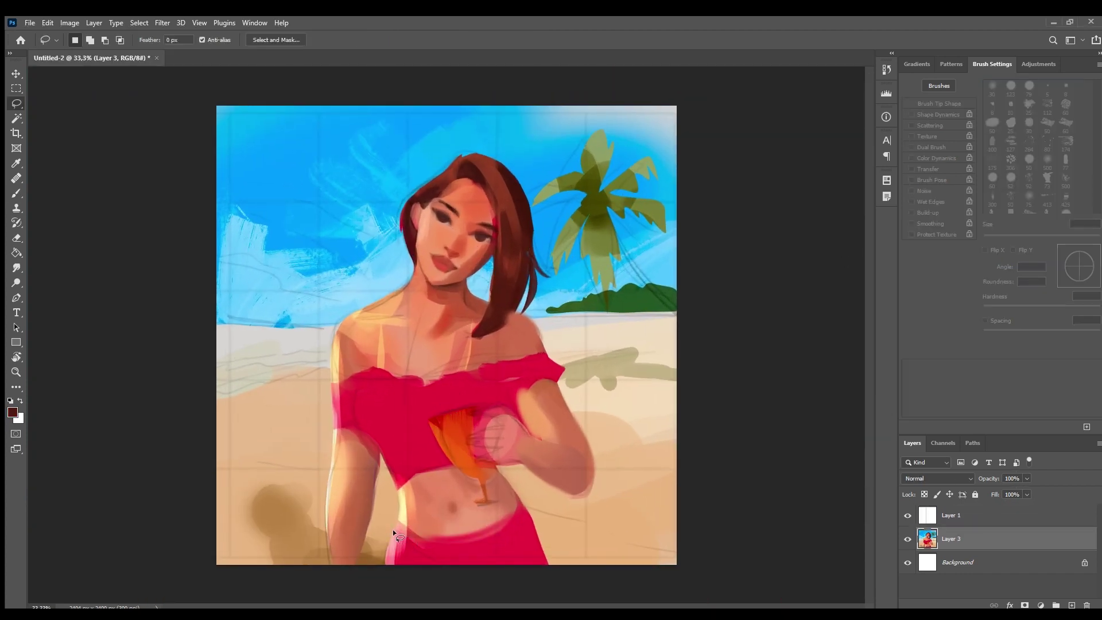
key("b")
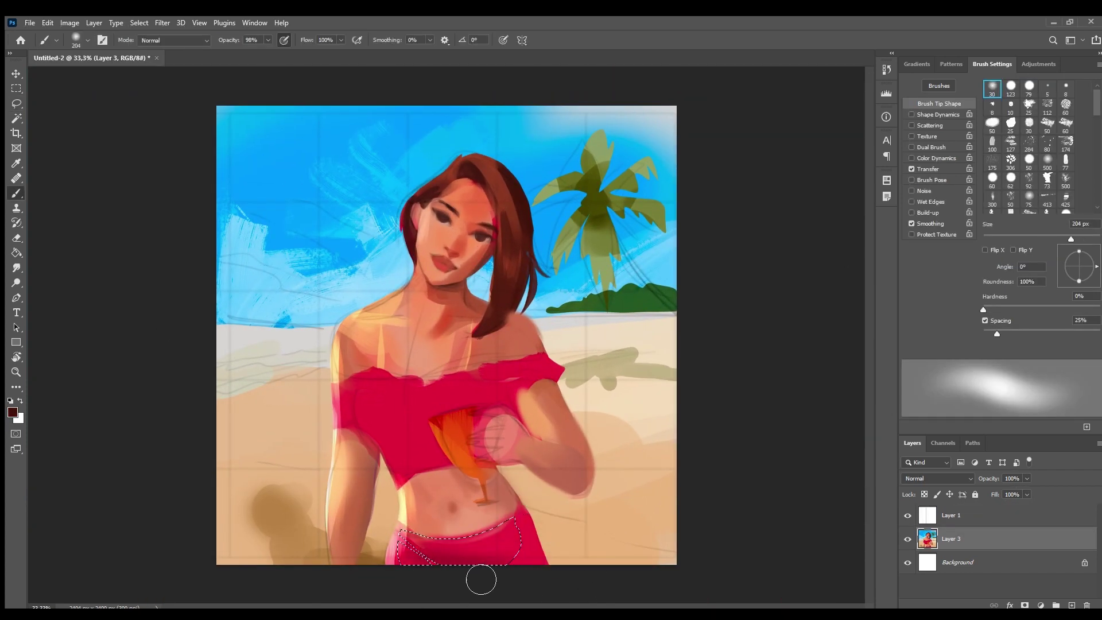
key("ctrl+d")
Step: Repaint the waist's side edge, navel, belly and lowered arm with sampled skin tones
left_click(417, 509, "alt")
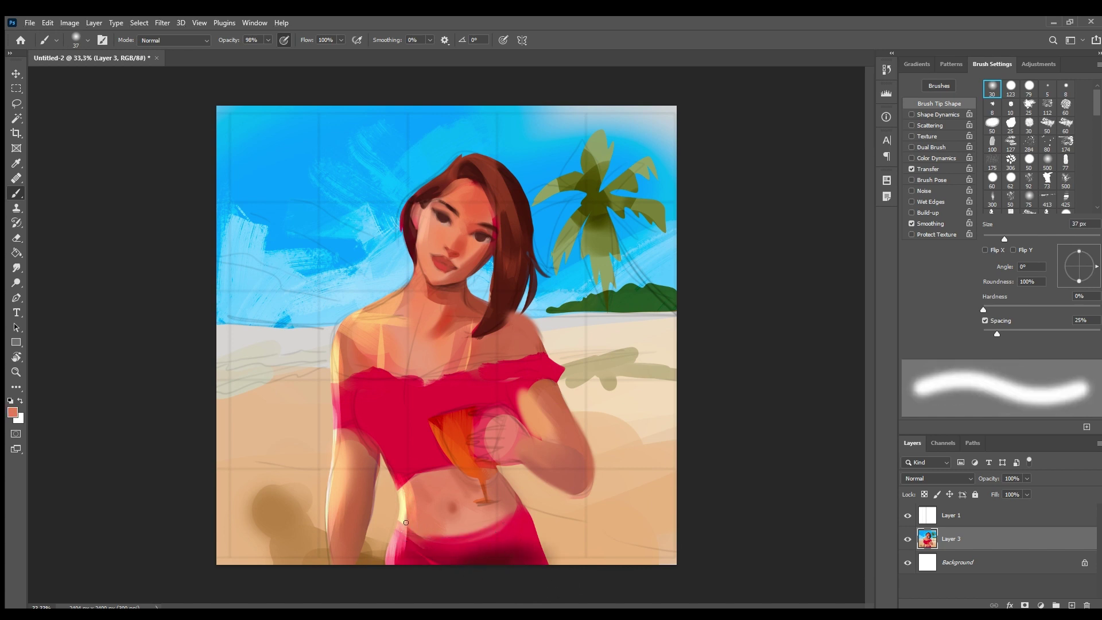
left_click(408, 505, "alt")
left_click(402, 531, "alt")
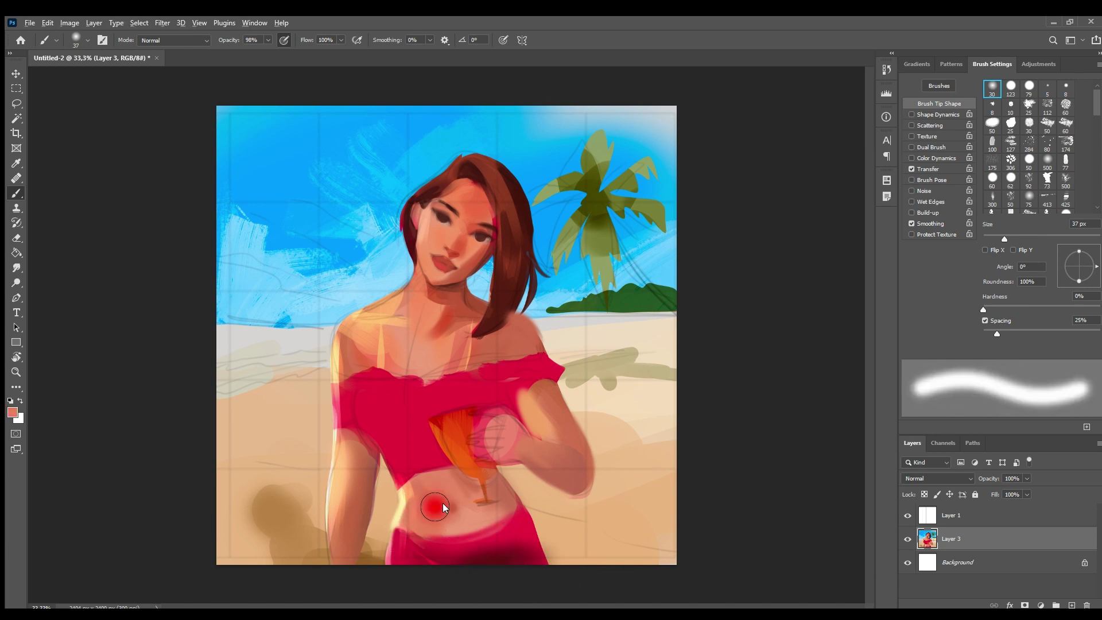
left_click(478, 524, "alt")
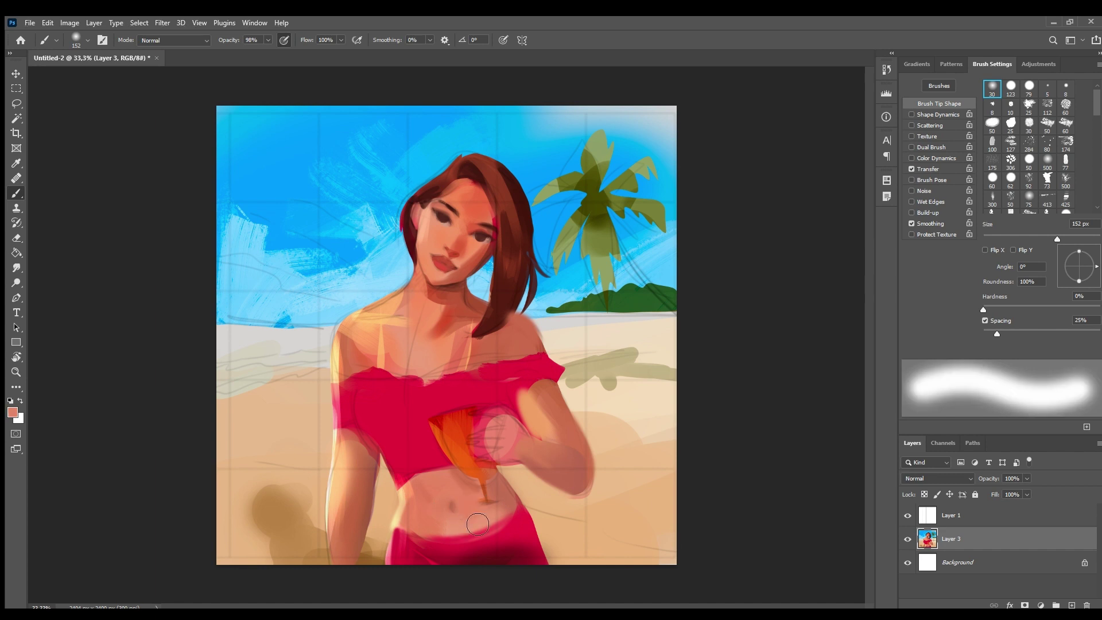
left_click(348, 451, "alt")
scroll(402, 344, "up", 1)
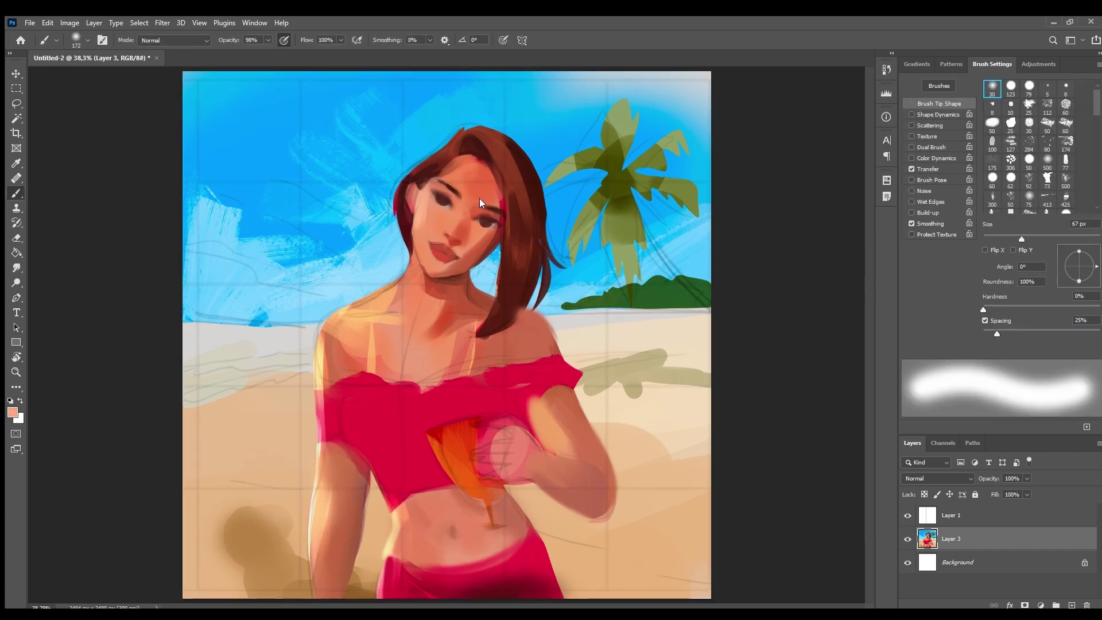
Step: Add a soft Color Dodge glow over the face, hair and adjoining sky, and sample the sky blue for the Mixer Brush
left_click(439, 255, "alt")
key("alt+shift+d")
left_click_drag(440, 255, 494, 190)
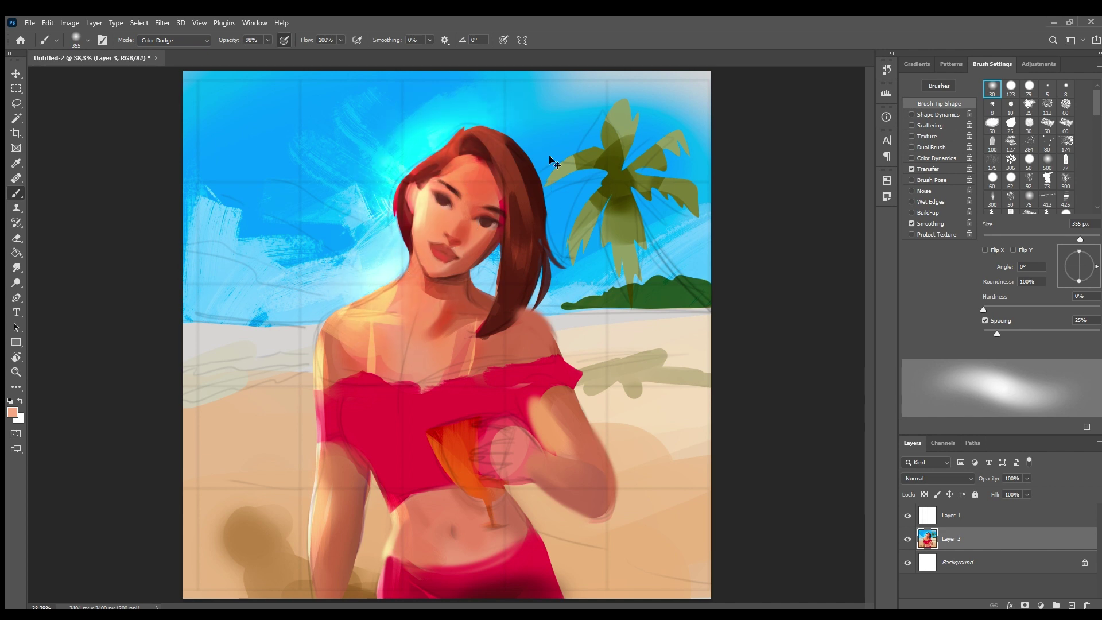
left_click(460, 124, "alt")
key("shift+b")
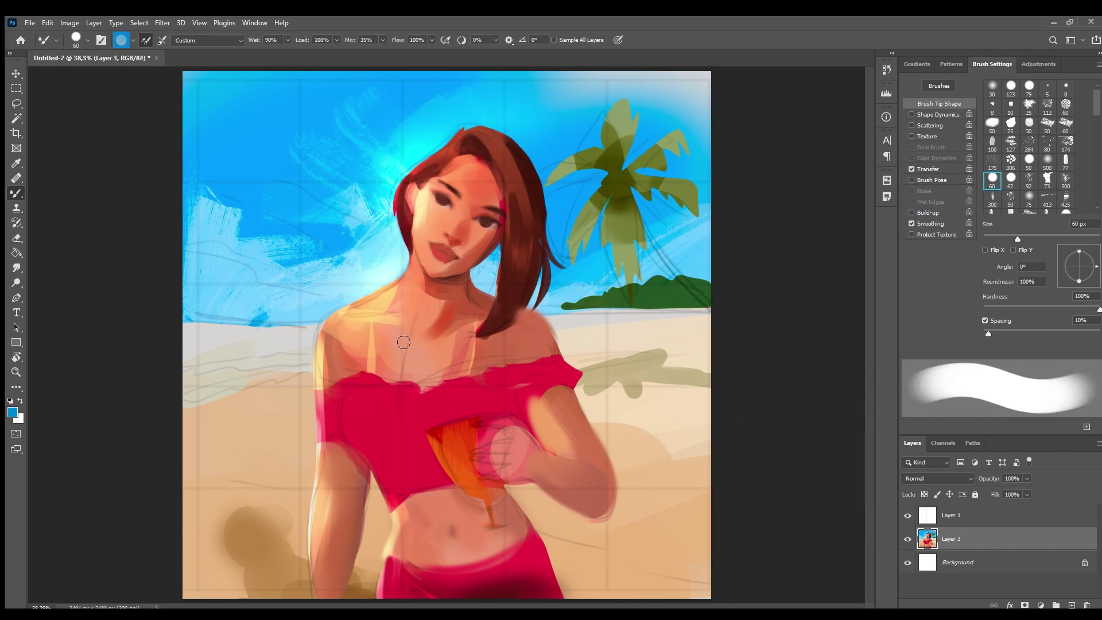
Step: Lasso a sand strip beside the lowered arm and darken it with sampled sand colour using a soft 239 px Multiply brush
left_click(197, 423, "alt")
key("l")
left_click(184, 387)
left_click(318, 411)
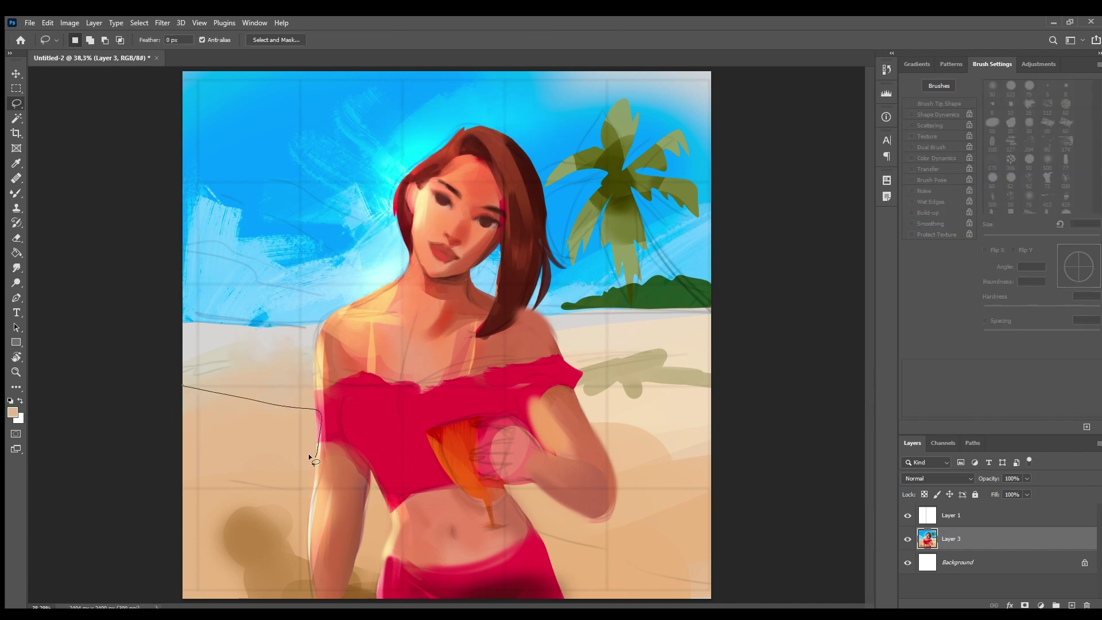
left_click(316, 460)
left_click(184, 422)
left_click(184, 387)
key("b")
key("shift+alt+m")
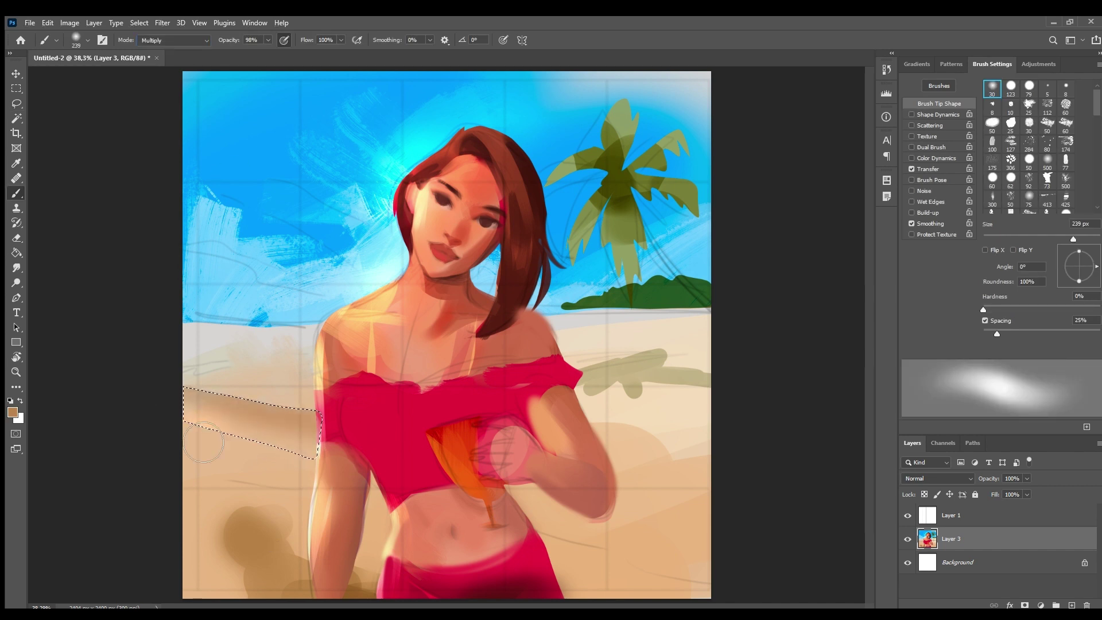
left_click(200, 430, "alt")
mouse_move(201, 430)
left_mouse_down()
mouse_move(246, 423)
mouse_move(283, 455)
left_mouse_up()
key("ctrl+d")
Step: Blend the dunes on both sides and the sand below the green island with a textured 231 px Mixer Brush
key("shift+b")
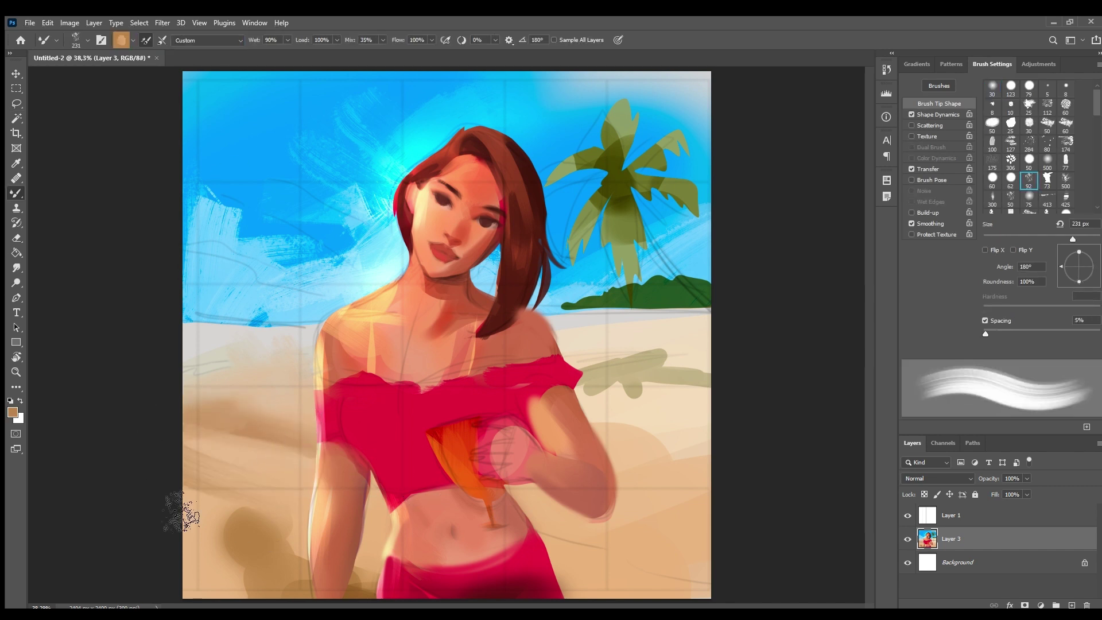
left_click_drag(718, 450, 648, 448)
left_click_drag(571, 308, 708, 337)
left_click(650, 333, "alt")
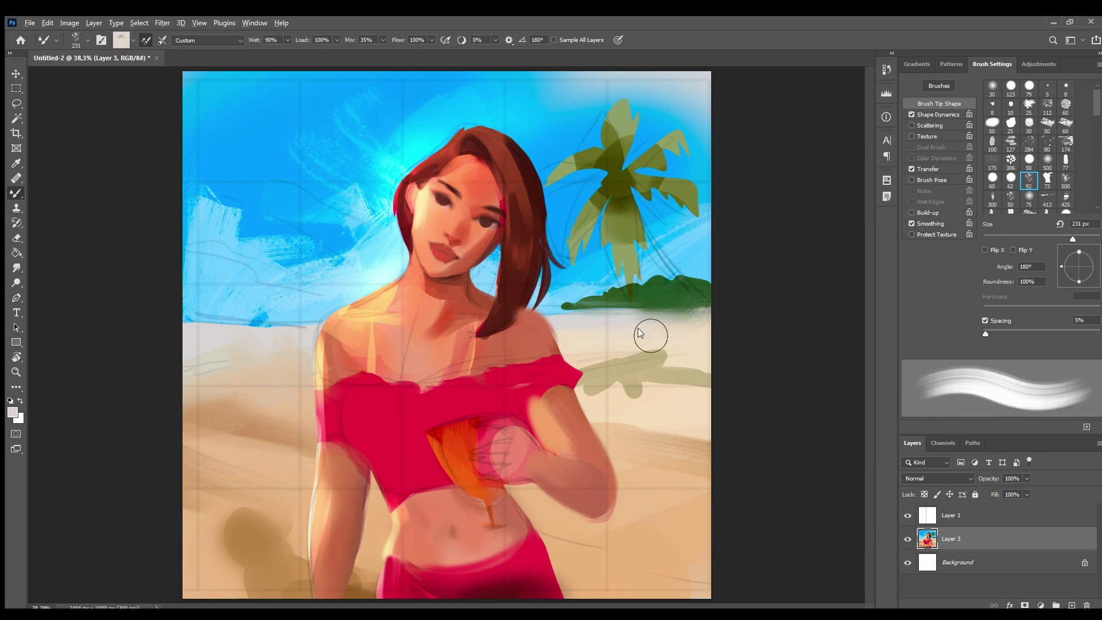
Step: Lasso a narrow wedge below the island and paint it as sea with sampled blue, using the brush in Normal mode
left_click(542, 310)
left_click(663, 313)
left_click(557, 343)
left_click(543, 310)
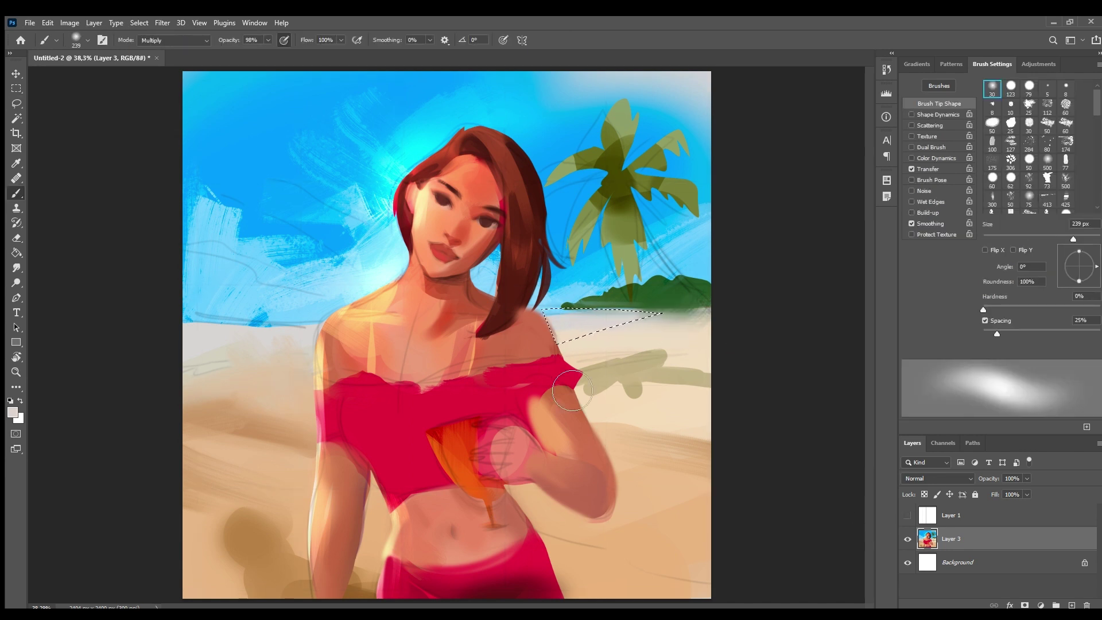
key("shift+b")
left_click(550, 301, "alt")
key("shift+alt+n")
left_click_drag(554, 319, 643, 321)
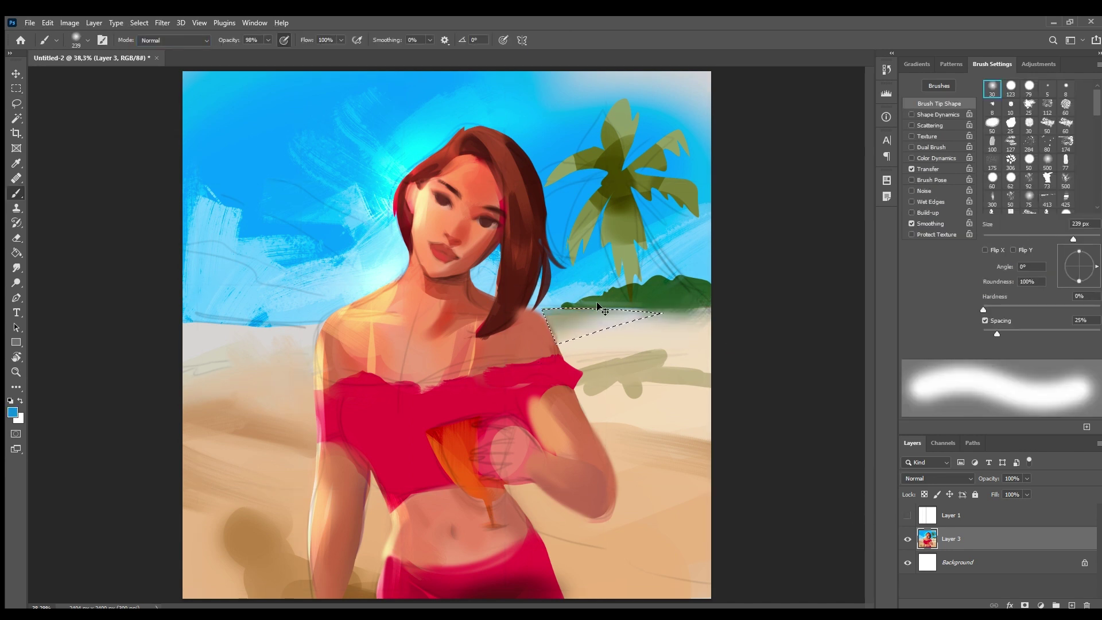
key("ctrl+d")
Step: Smear the upper edge of the ruffled sleeve with the Mixer Brush and flip the canvas horizontally
key("shift+b")
mouse_move(534, 362)
left_mouse_down()
mouse_move(568, 355)
mouse_move(591, 370)
left_mouse_up()
key("ctrl+minus")
key("ctrl+minus")
key("h")
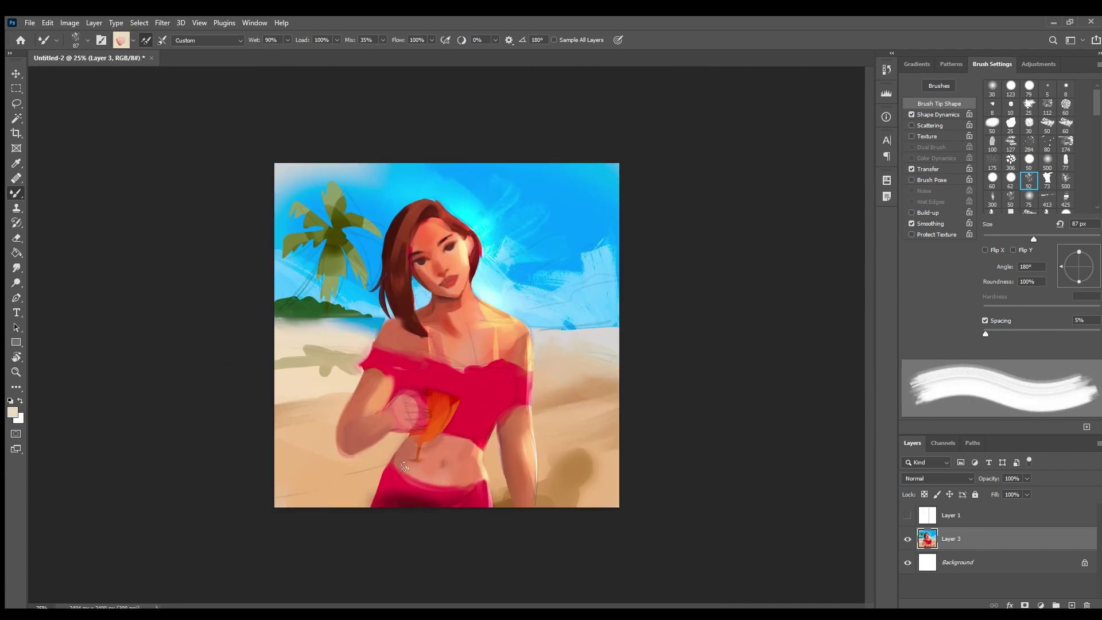
Step: Try adding thin tie strands at the skirt's hip by filling a lassoed shape with the skirt's sampled red
left_click(384, 466, "alt")
key("l")
left_click_drag(390, 461, 390, 464)
key("b")
left_click_drag(330, 485, 377, 464)
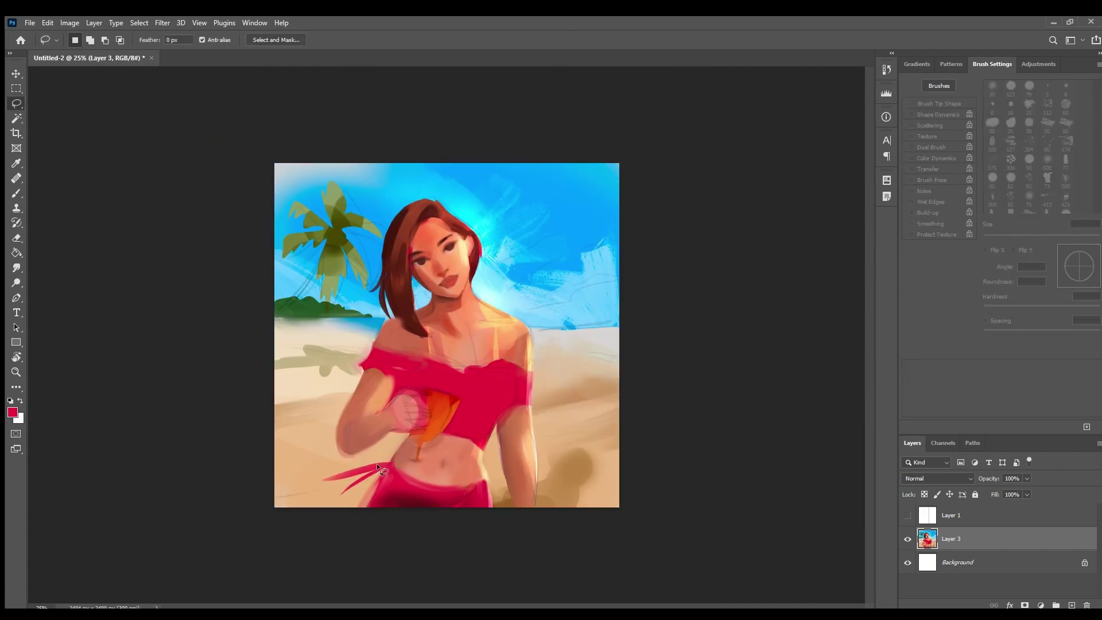
Step: Try reshaping the hip tie strands with a new lasso selection and a soft 37 px brush, and undo the last strokes
scroll(377, 463, "up", 1)
scroll(377, 462, "up", 3)
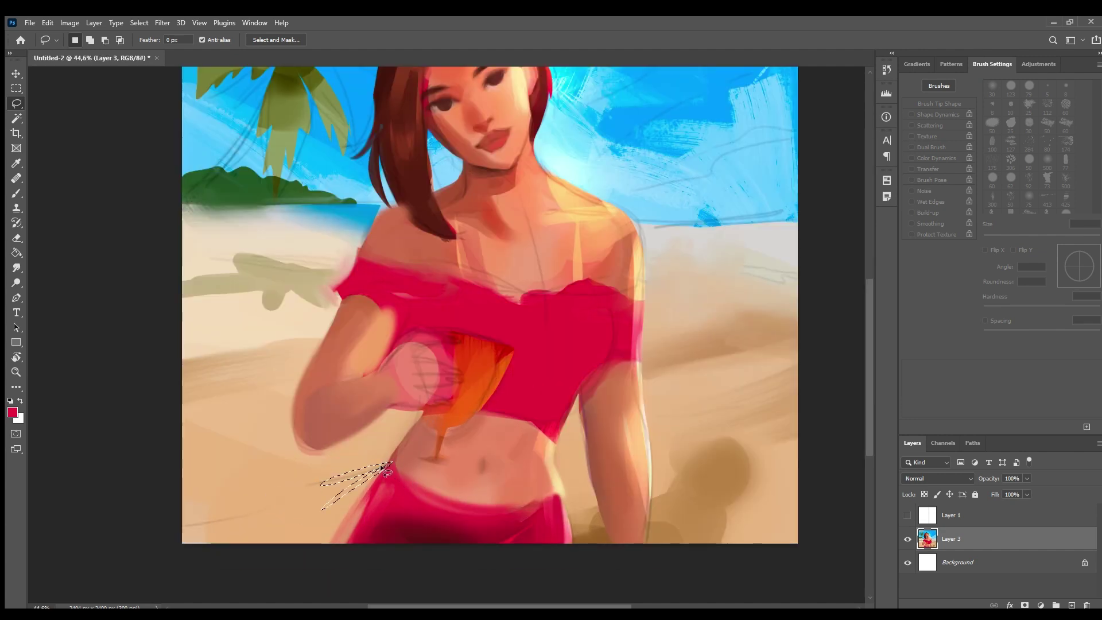
key("ctrl+d")
key("b")
key("ctrl+minus")
key("h")
key("h")
key("bracketleft")
key("bracketleft")
key("bracketleft")
key("bracketleft")
key("bracketleft")
key("bracketleft")
key("bracketleft")
key("bracketleft")
mouse_move(365, 508)
left_mouse_down()
mouse_move(219, 537)
mouse_move(343, 494)
left_mouse_up()
key("ctrl+minus")
key("ctrl+z")
key("ctrl+z")
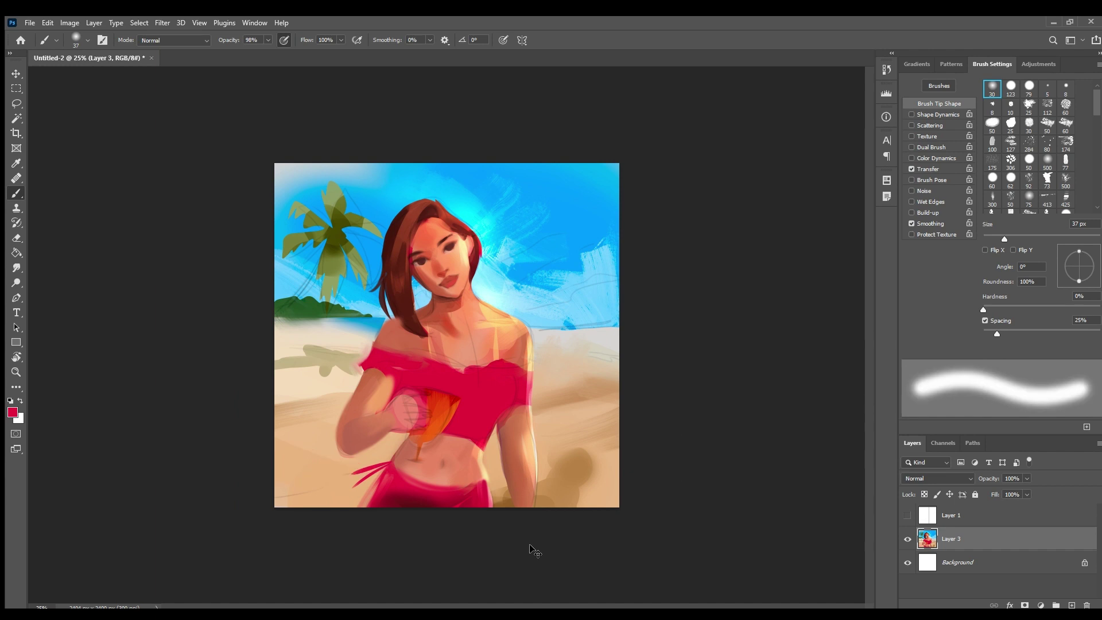
Step: Clean up the skirt's outer hip contour with red and sampled sand colour, and flip the canvas horizontally
key("h")
key("h")
left_click_drag(376, 505, 368, 489)
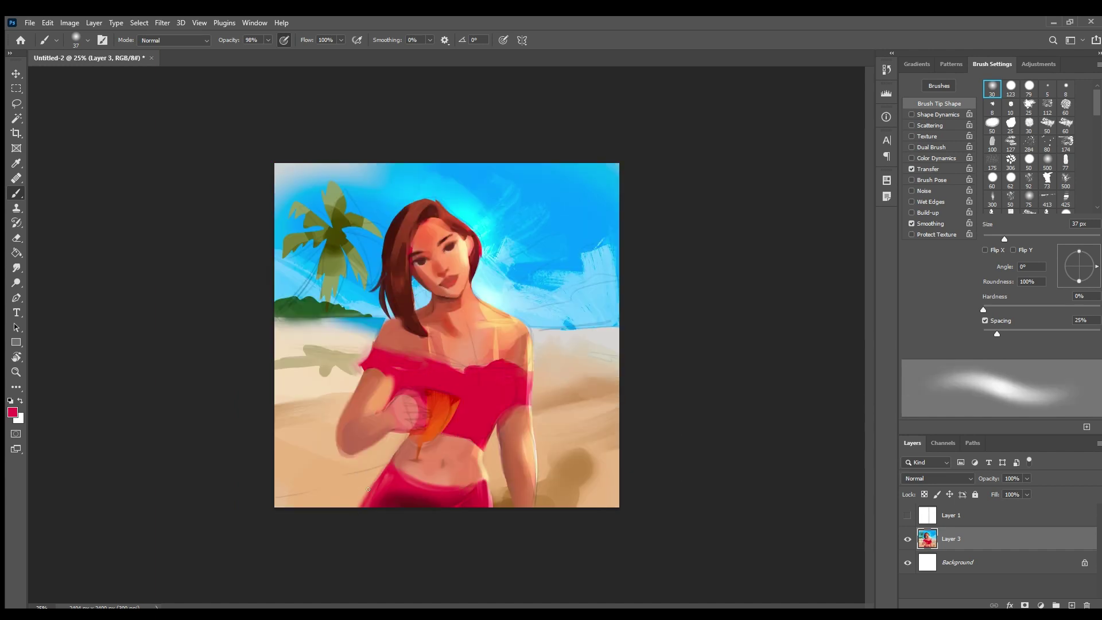
left_click(398, 454, "alt")
key("h")
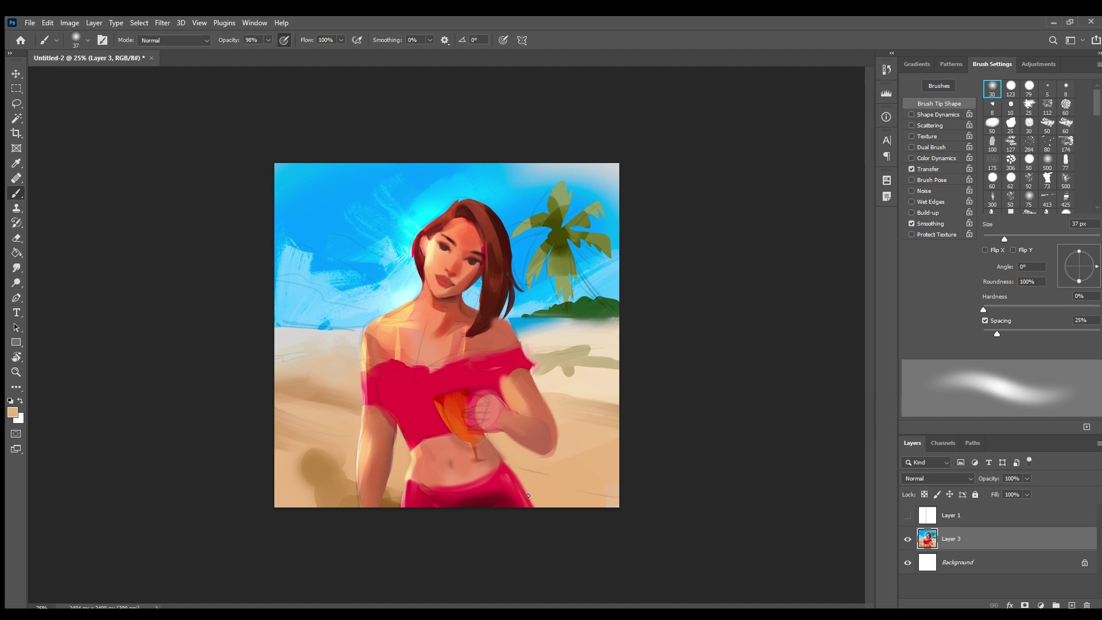
Step: Sample light skin tones from the face and brighten the forehead and temple with a soft brush
scroll(488, 253, "up", 3)
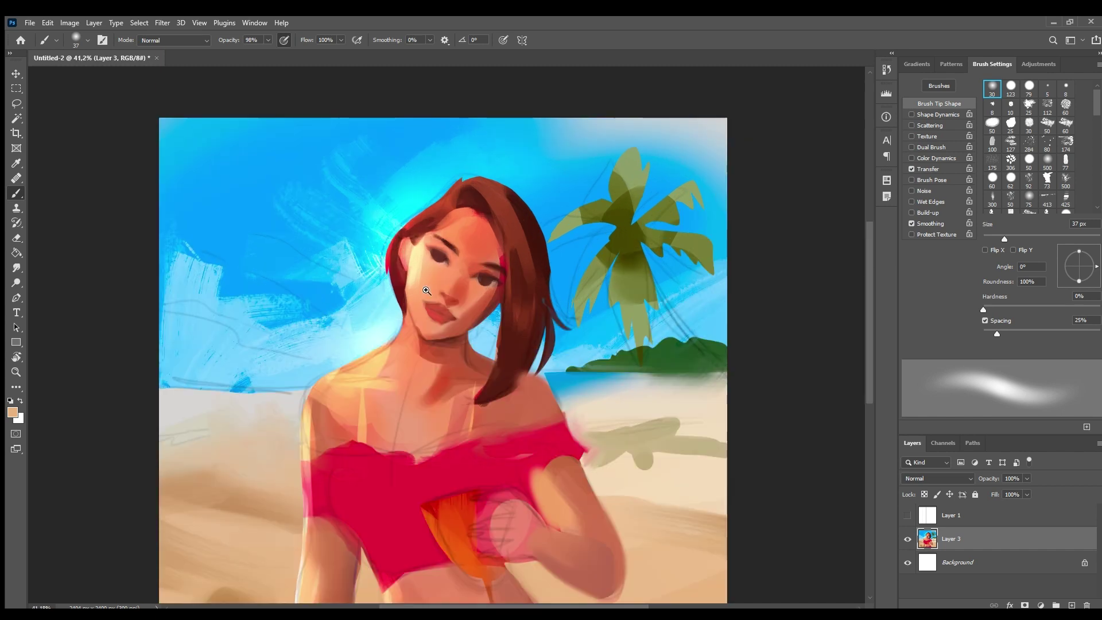
scroll(496, 255, "up", 2)
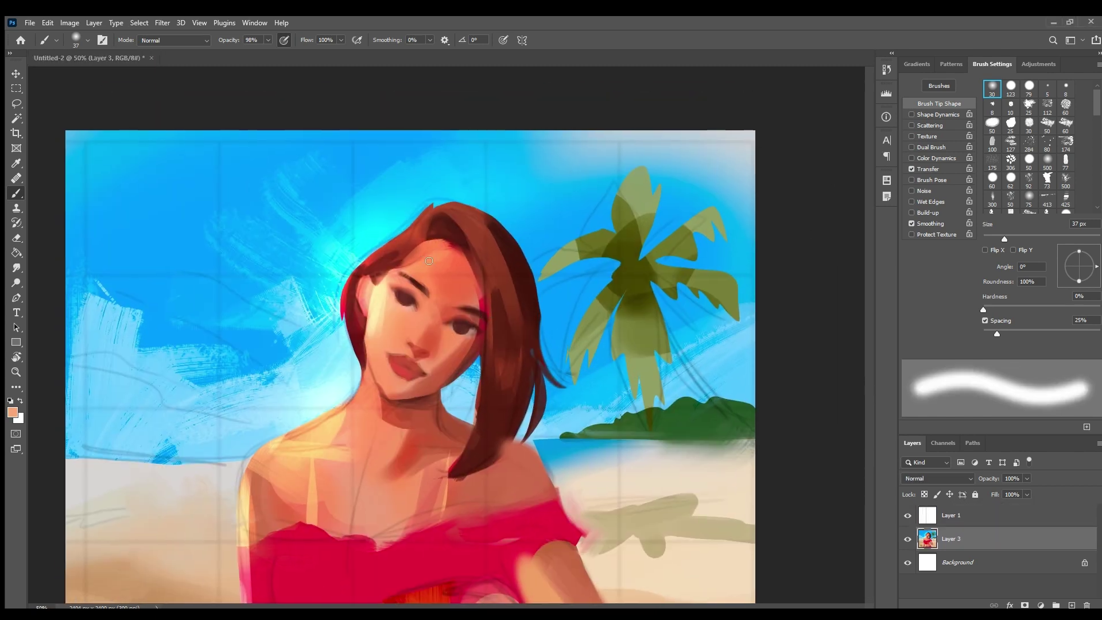
left_click(424, 283, "alt")
scroll(399, 267, "up", 2)
left_click(391, 276, "alt")
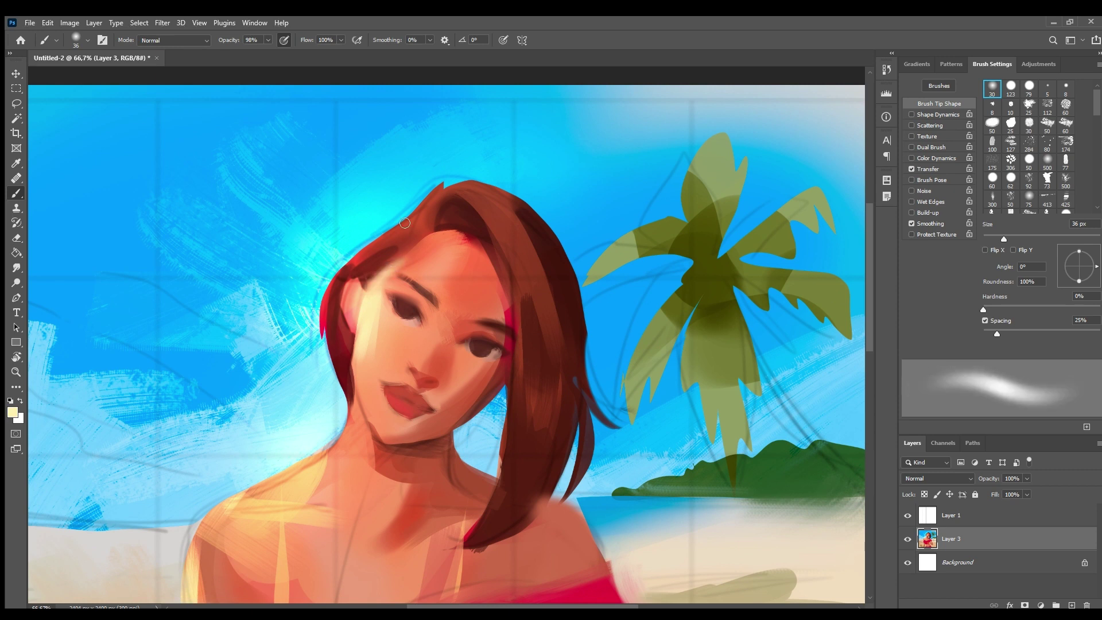
Step: Lasso the front section of hair at the crown and repaint it with a sampled reddish brown
key("l")
mouse_move(425, 218)
left_mouse_down()
mouse_move(505, 248)
mouse_move(472, 203)
left_mouse_up()
key("b")
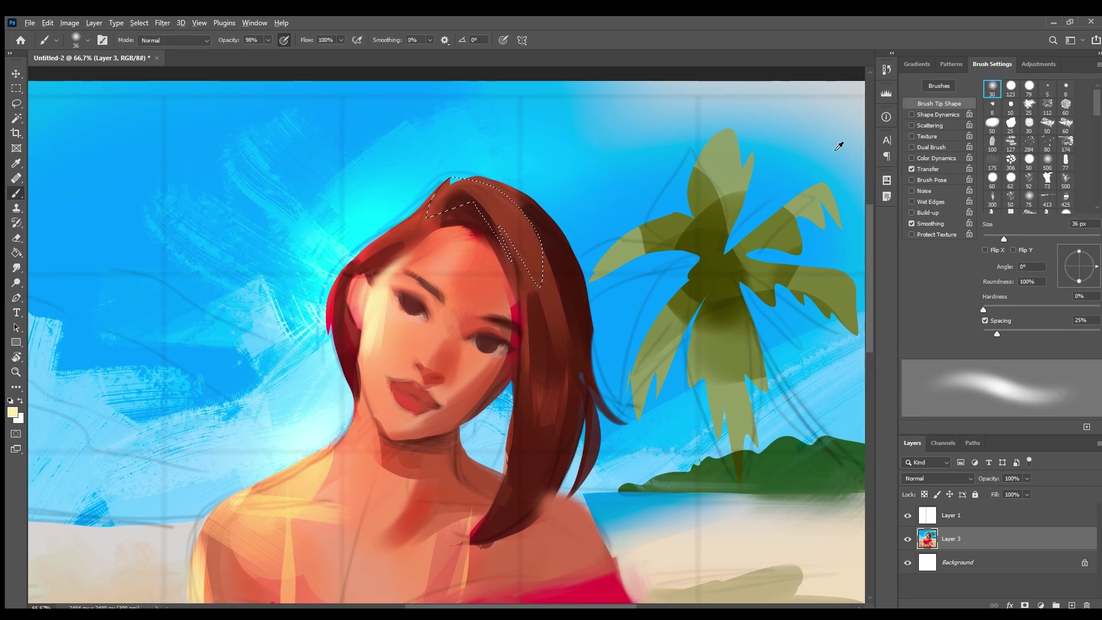
left_click(480, 182, "alt")
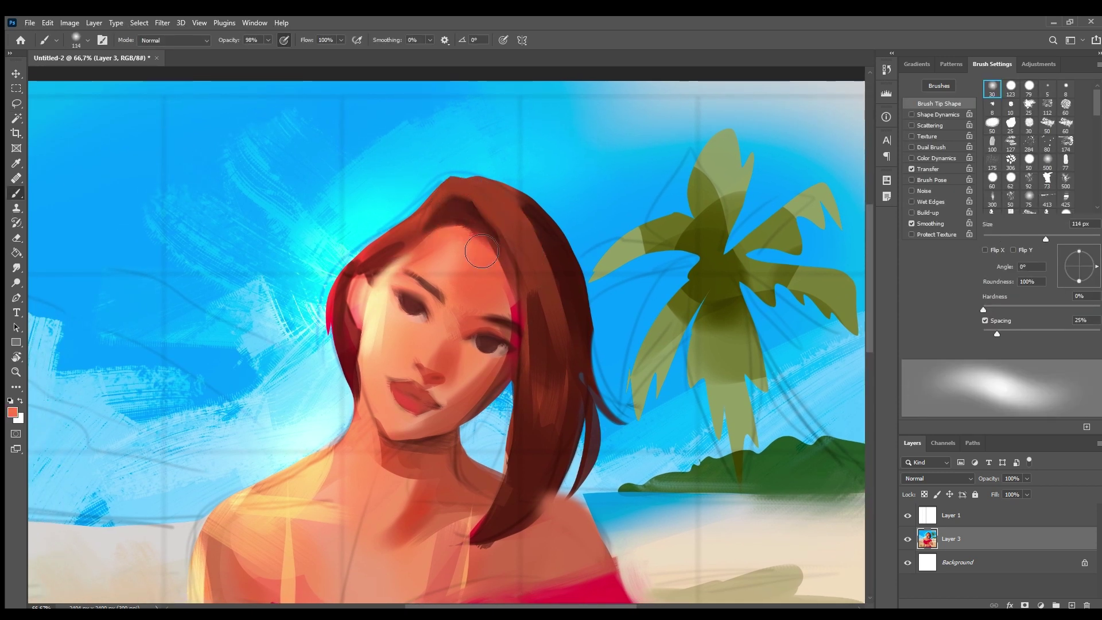
Step: Reset the foreground colour to black and paint the upper lash line of one eye with a soft 5 px brush
left_click(449, 306, "alt")
key("d")
key("[")
key("[")
key("[")
key("[")
key("[")
key("[")
key("[")
key("[")
key("[")
key("[")
scroll(425, 305, "up", 1)
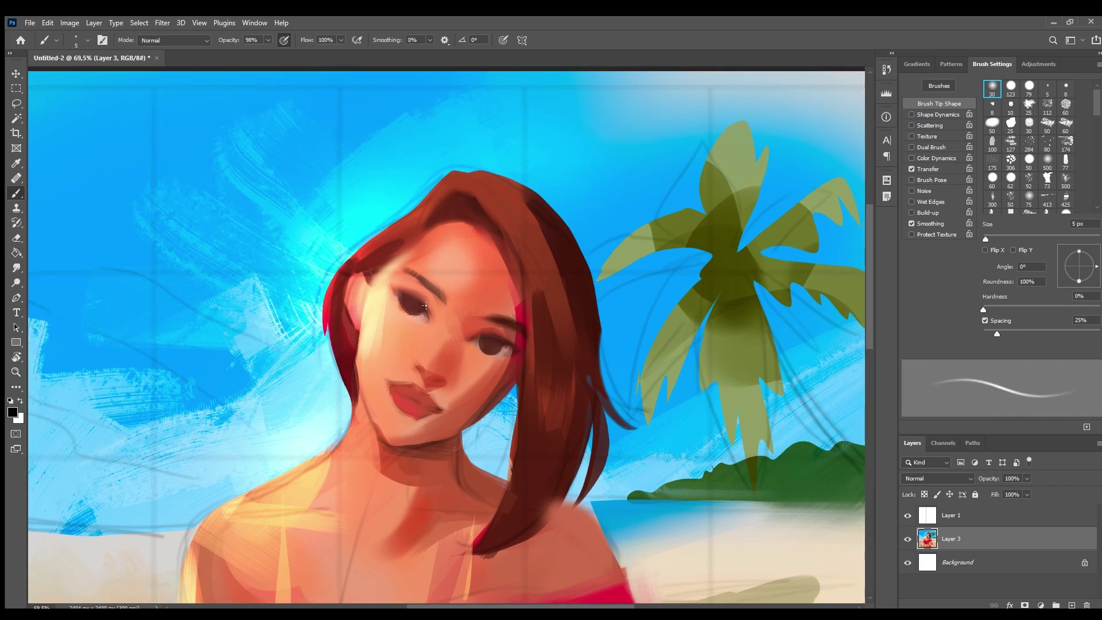
scroll(398, 291, "up", 5)
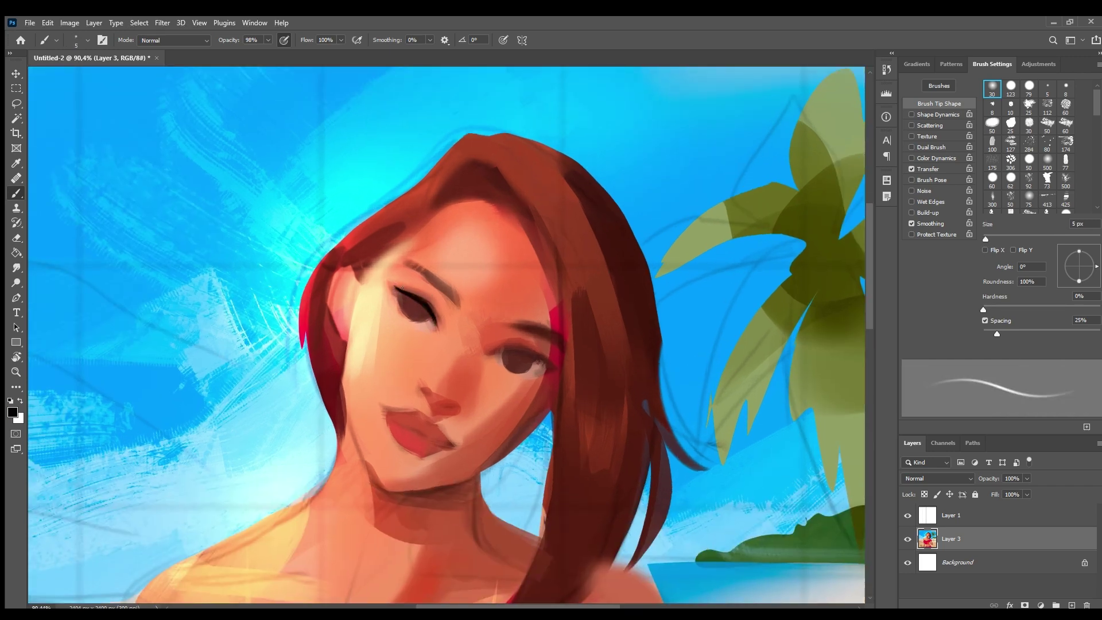
Step: Accent the nostril and eye line with sampled dark red, and smooth the nose with a sampled orange skin tone and a 44 px brush
left_click(515, 345, "alt")
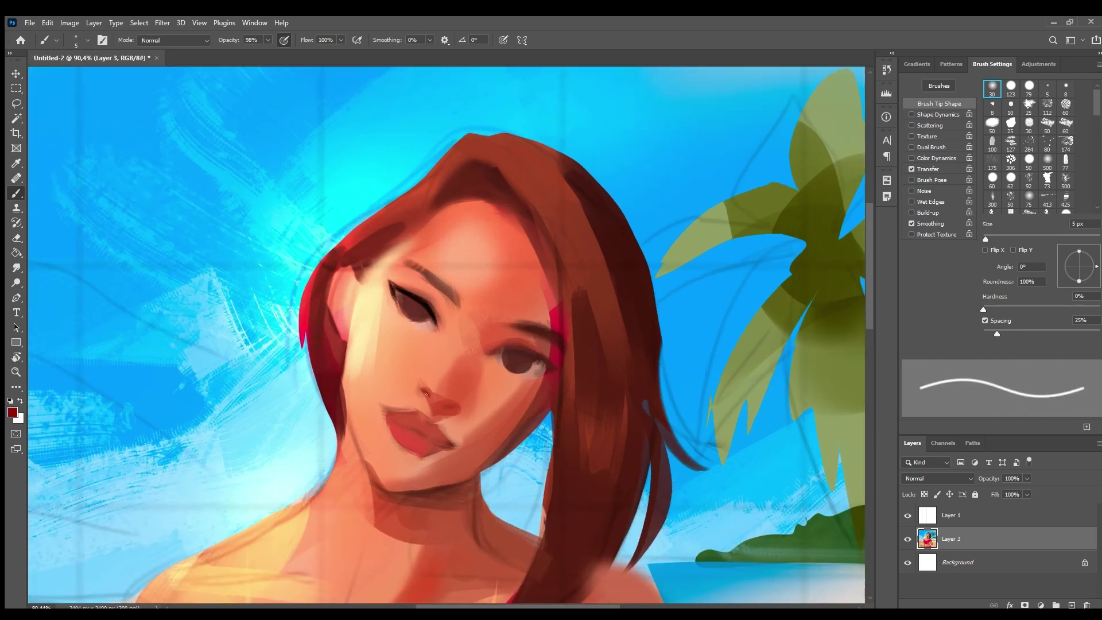
key("]")
key("]")
key("]")
key("]")
key("]")
key("]")
key("]")
key("]")
left_click(423, 380, "alt")
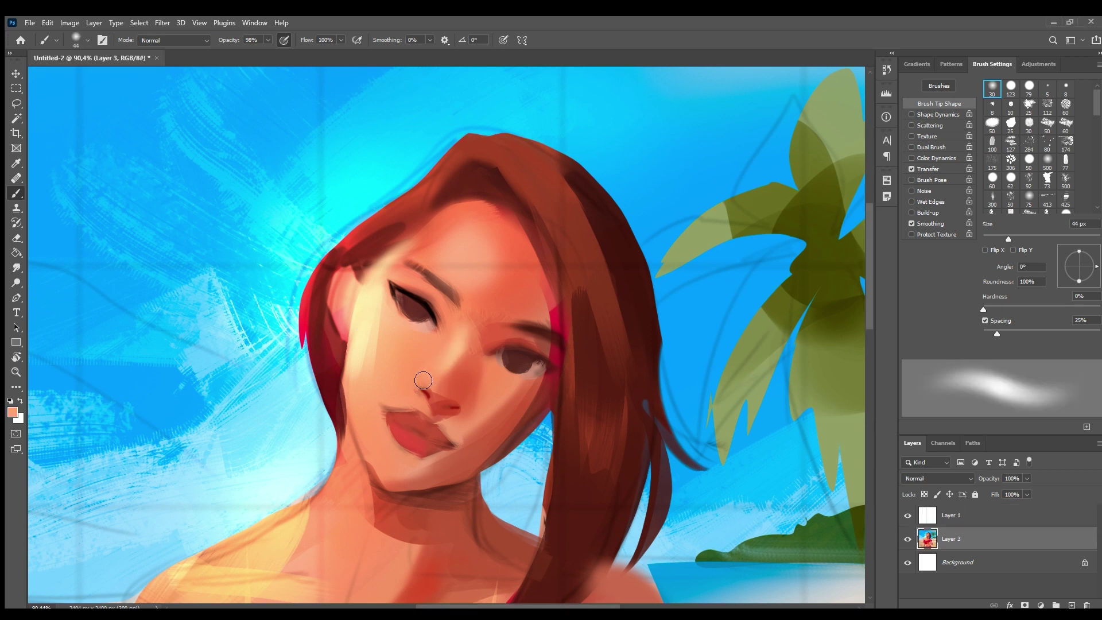
Step: Brighten the cheek with sampled pale yellow, and soften the outer edges of the hair and neck with a soft brush
left_click(362, 354, "alt")
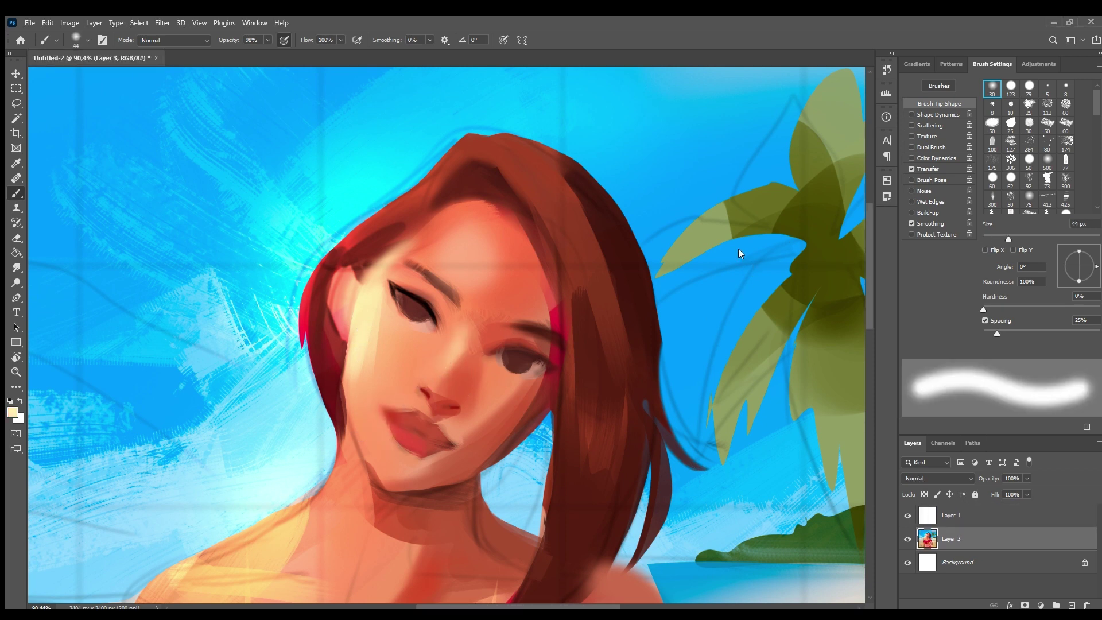
right_click(381, 388, "alt")
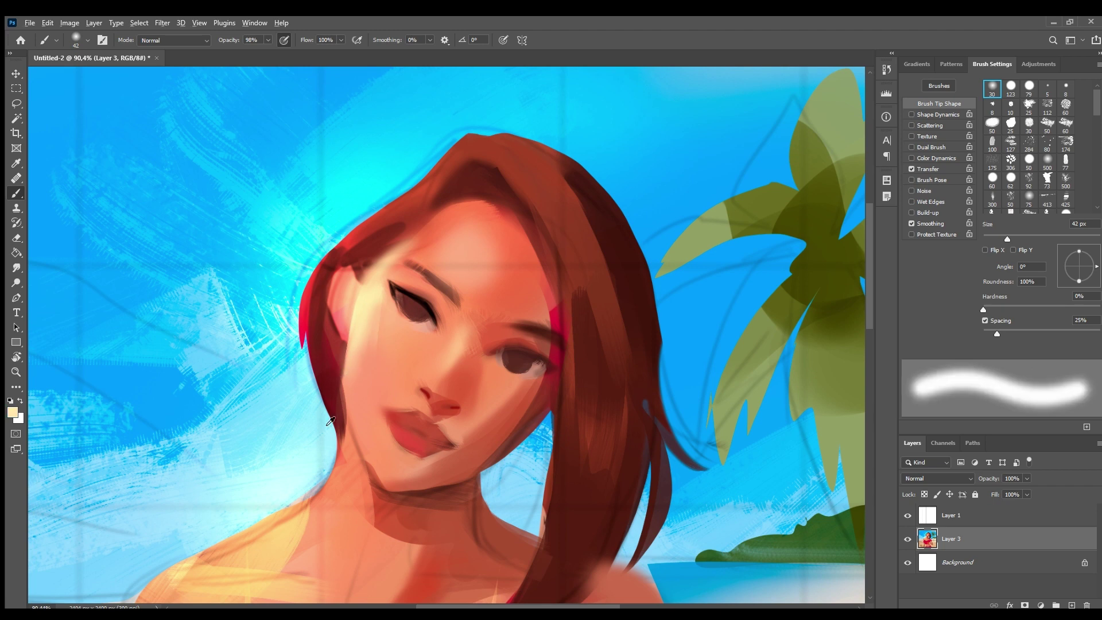
left_click_drag(331, 422, 314, 368)
left_click(347, 451, "alt")
left_click_drag(330, 460, 345, 480)
Step: Repaint the iris with a sampled reddish tone using an 18 px brush, and darken the pupil and eyebrow with near-black
right_click(423, 325, "alt")
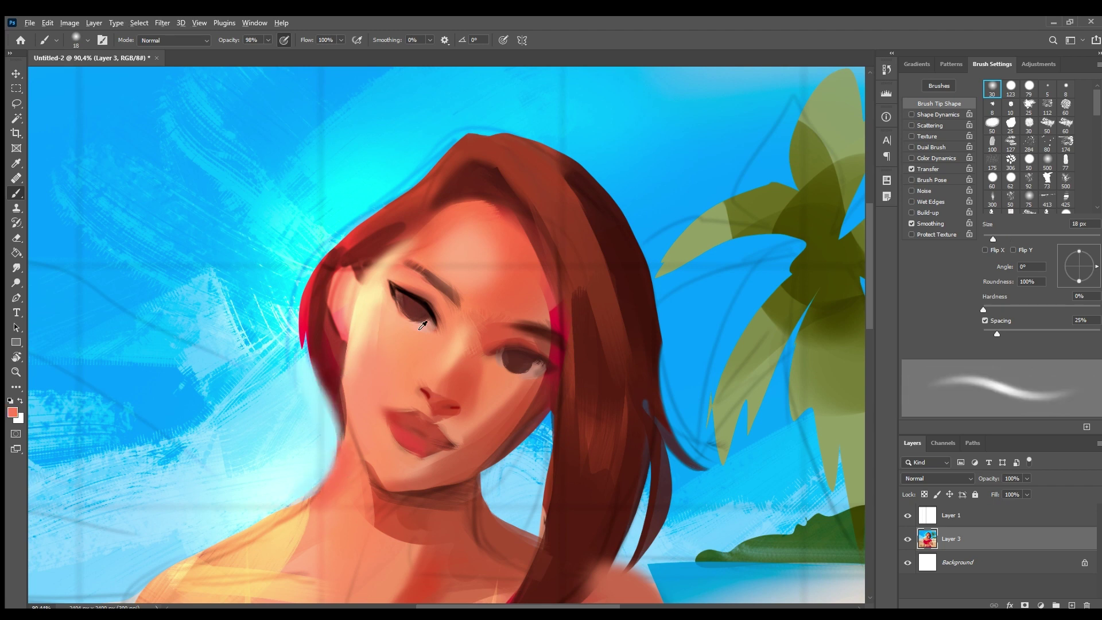
left_click_drag(409, 308, 420, 319)
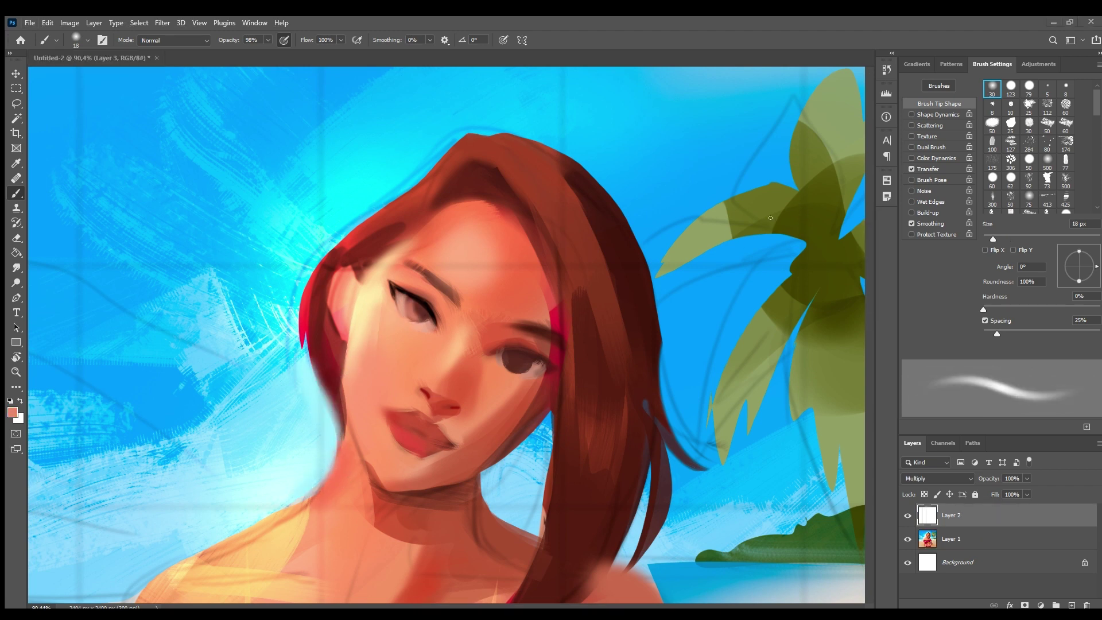
left_click(421, 318, "alt")
right_click(420, 319, "alt")
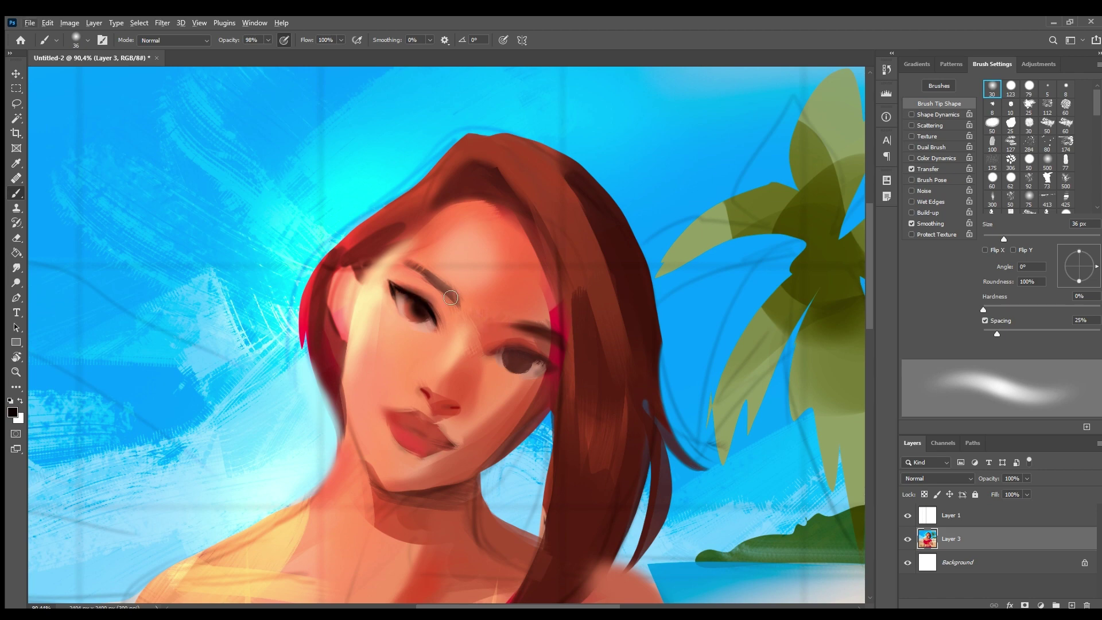
left_click_drag(451, 298, 425, 273)
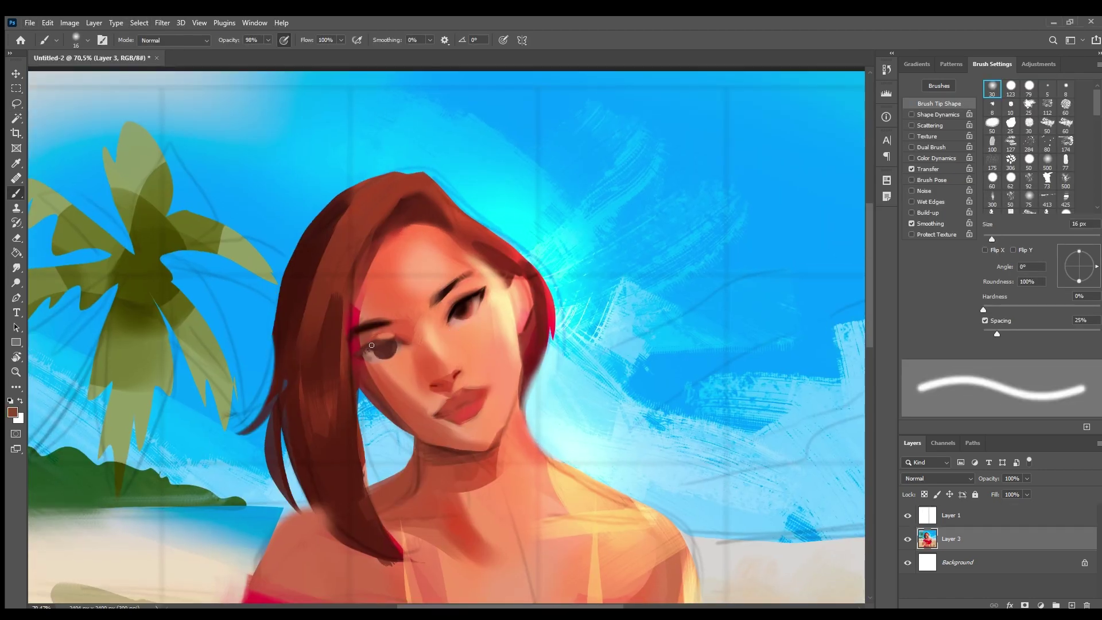
Step: Refine the shaded eye's iris, corners and surrounding skin with sampled brown and reddish tones, using 16 px and 35 px soft brushes
scroll(371, 345, "up", 1)
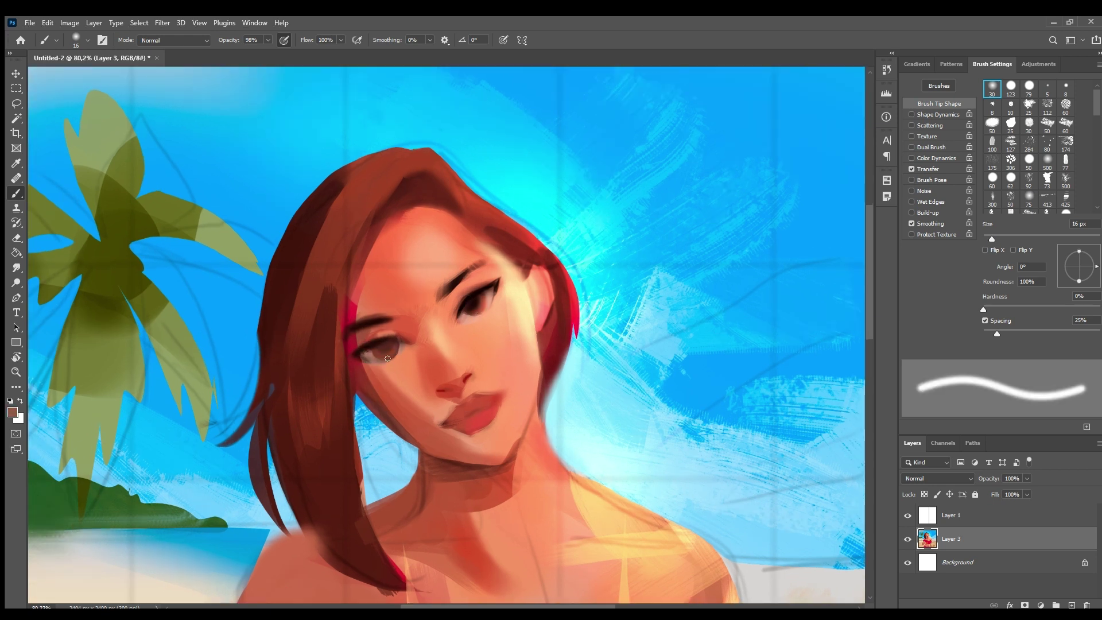
left_click(399, 345, "alt")
left_click(368, 355, "alt")
key("bracketright")
key("bracketright")
key("bracketright")
key("bracketright")
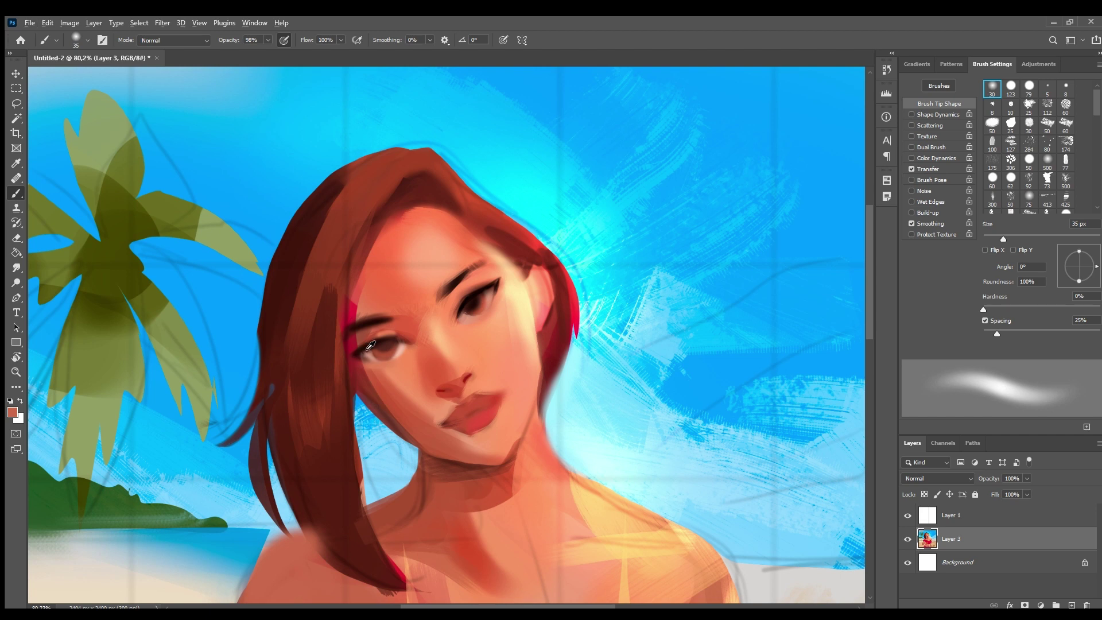
left_click(370, 345, "alt")
Step: Lasso and shade the side of the nose, soften the lips with sampled red, and darken the gap between cheek and hair
left_click(466, 388, "alt")
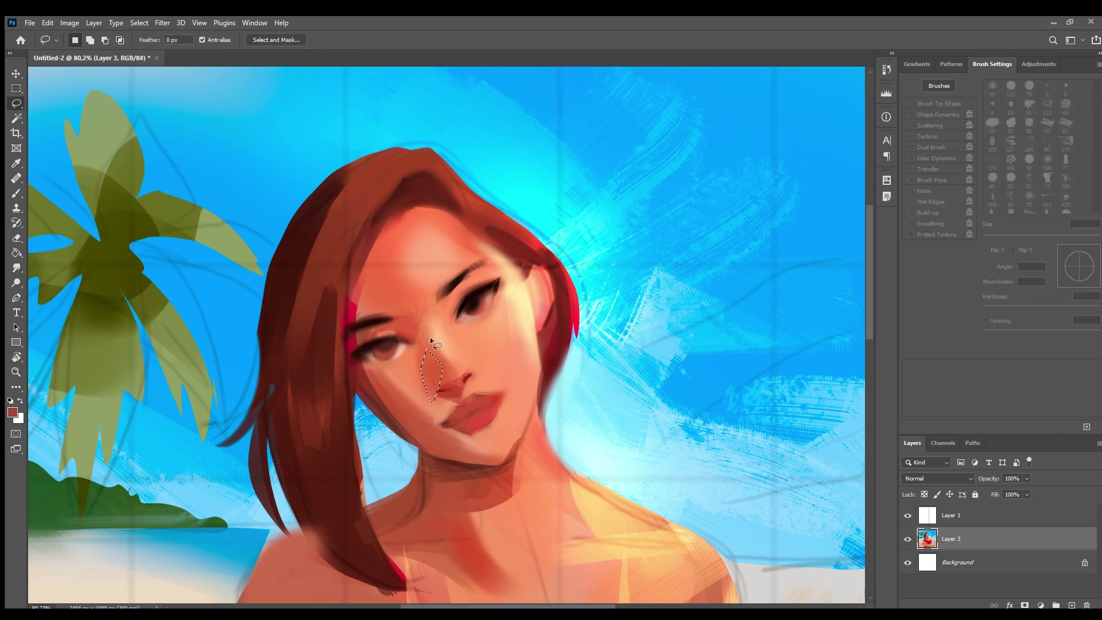
left_click(427, 358, "alt")
left_click(445, 423, "alt")
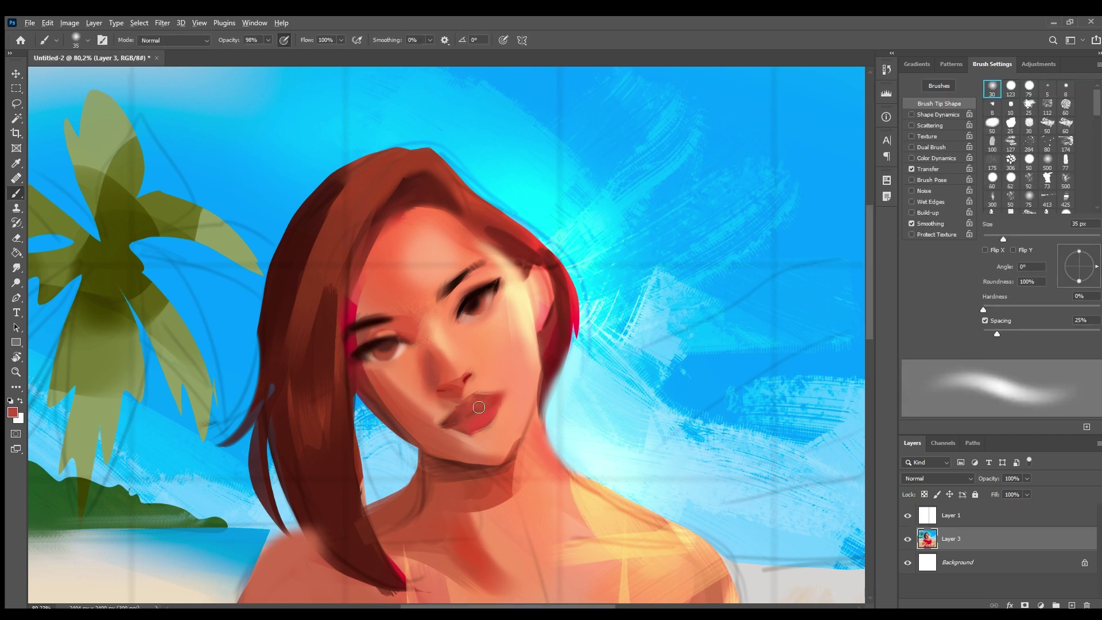
left_click(452, 423, "alt")
left_click_drag(361, 407, 382, 417)
Step: Paint glowing reddish strands along the hair with a 17 px brush in Linear Dodge (Add) mode and a sampled hair colour
key("bracketleft")
key("bracketleft")
key("bracketleft")
key("bracketleft")
key("bracketleft")
key("bracketleft")
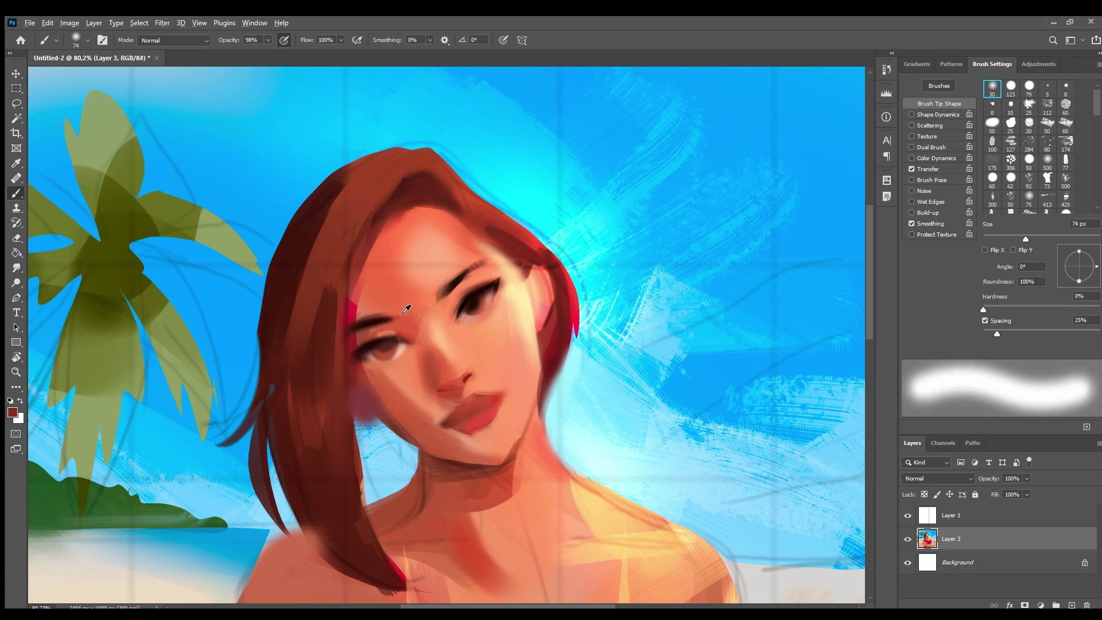
key("shift+alt+w")
left_click(399, 173, "alt")
left_click_drag(362, 198, 330, 508)
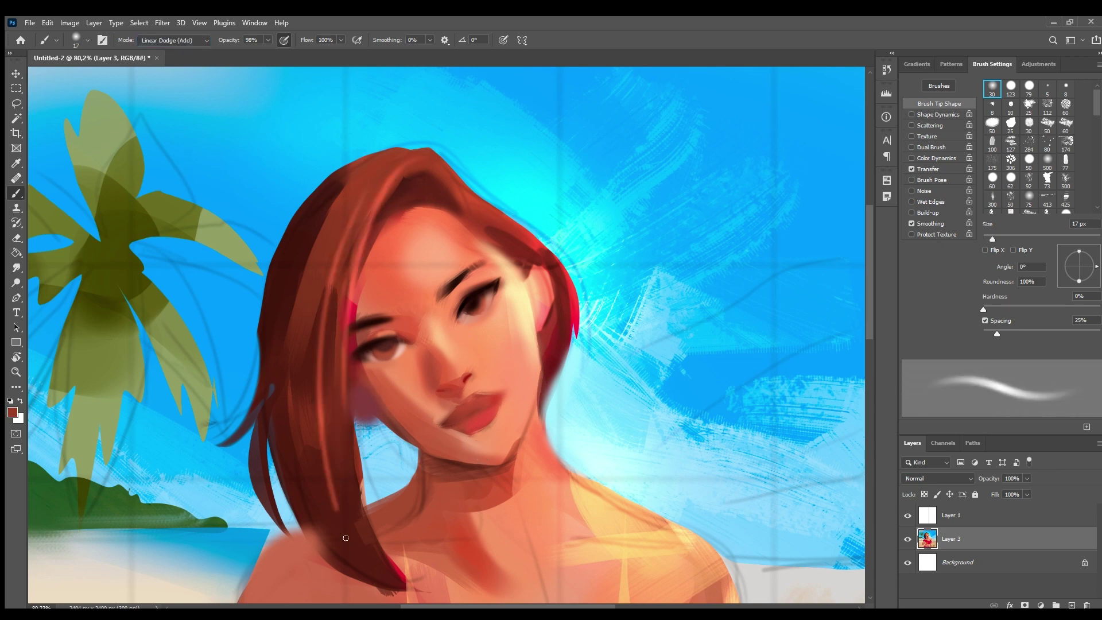
left_click_drag(328, 238, 298, 439)
left_click_drag(307, 287, 286, 429)
left_click_drag(350, 325, 402, 557)
left_click_drag(456, 209, 497, 230)
scroll(460, 218, "down", 5)
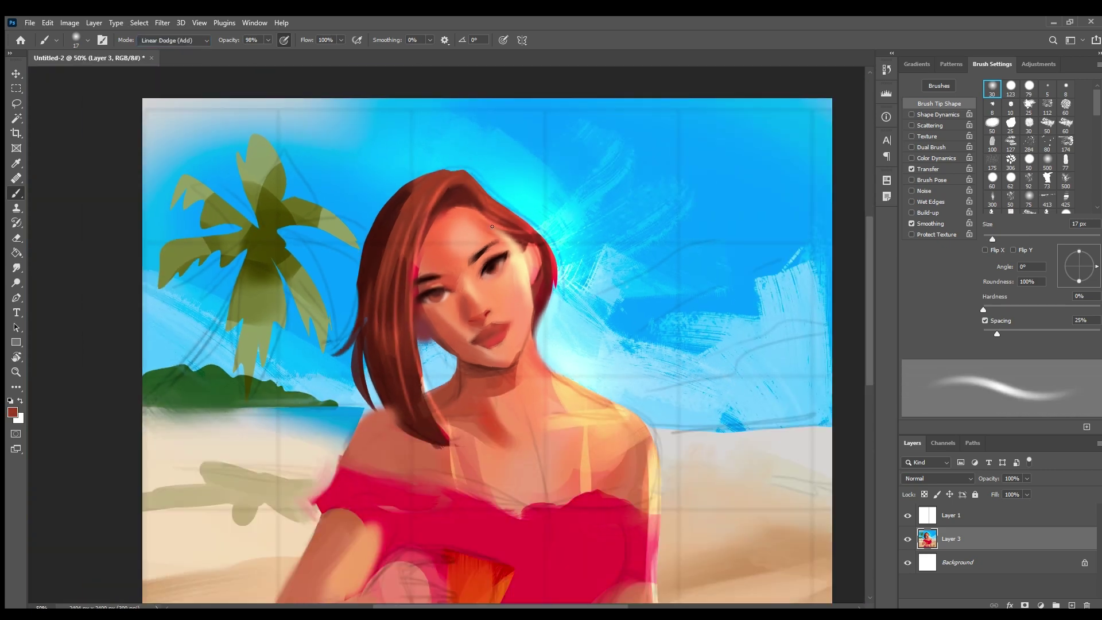
Step: Deepen the lips with red using the 17 px brush in Multiply mode
scroll(469, 346, "up", 5)
key("shift+alt+m")
left_click_drag(504, 328, 483, 341)
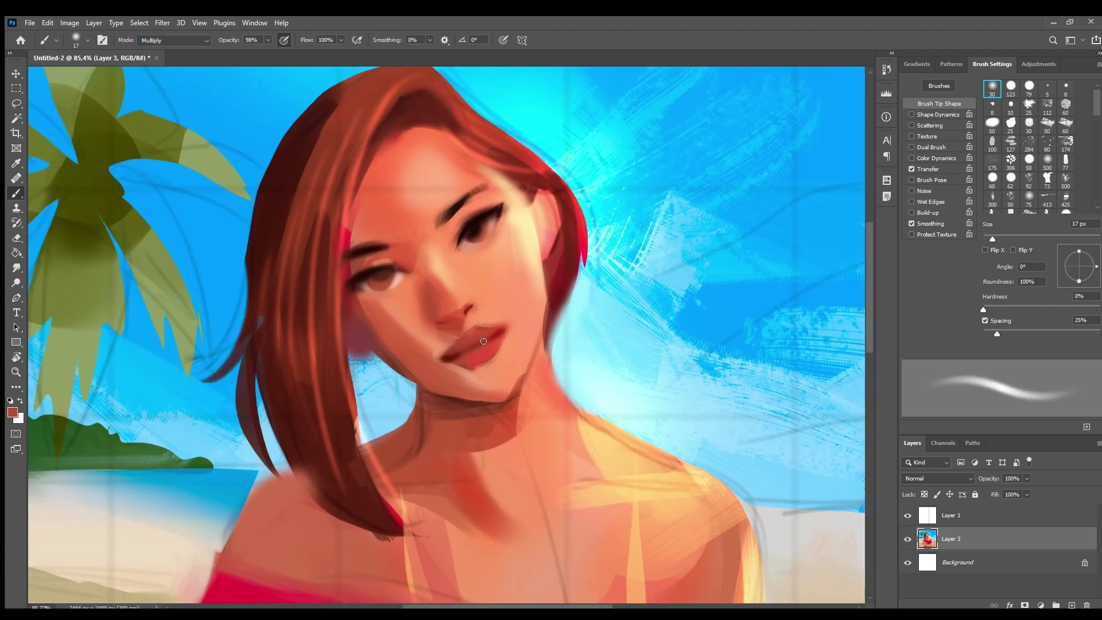
Step: Lasso the chest area and shade the cleavage in Multiply mode, then retouch it in Normal mode with sampled skin tones and a 116 px brush
scroll(454, 310, "down", 8)
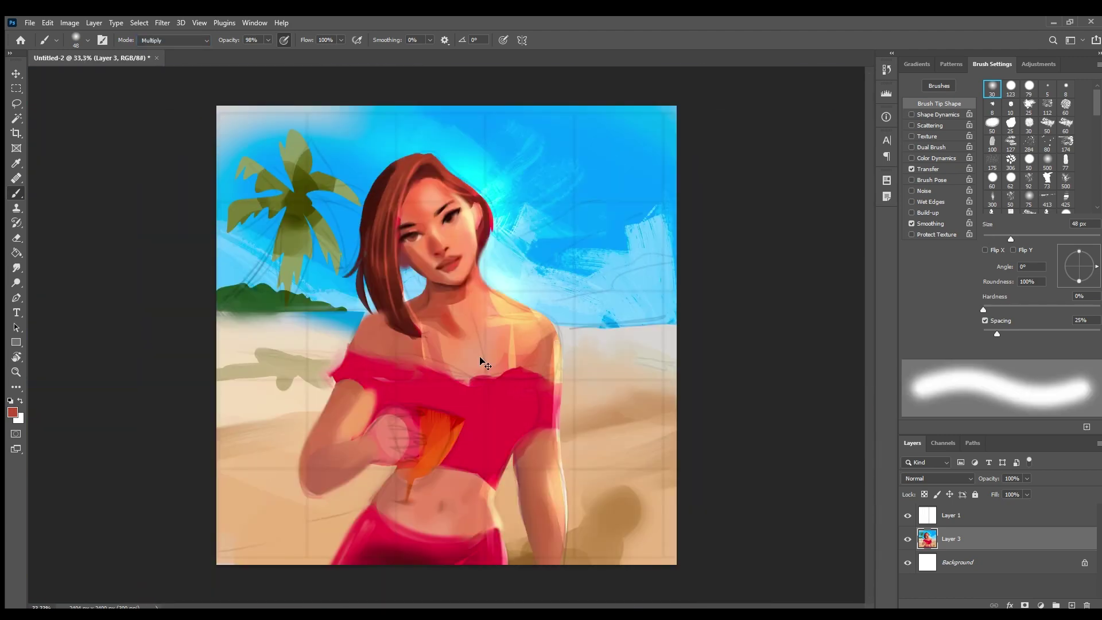
key("l")
left_click_drag(443, 338, 487, 377)
key("b")
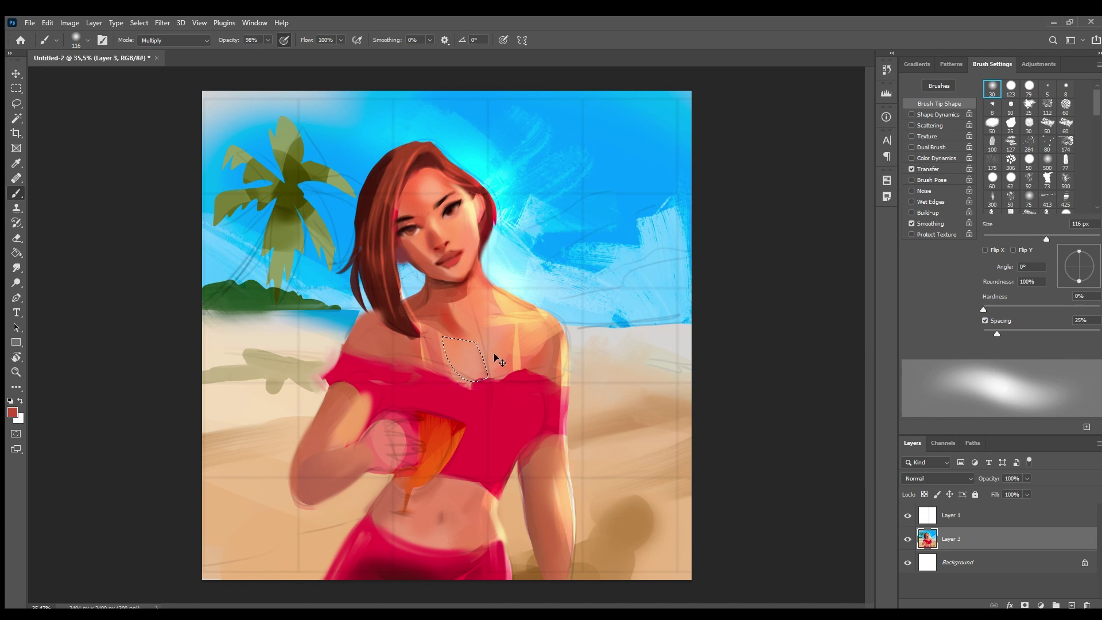
left_click(493, 345, "alt")
key("ctrl+d")
key("shift+alt+n")
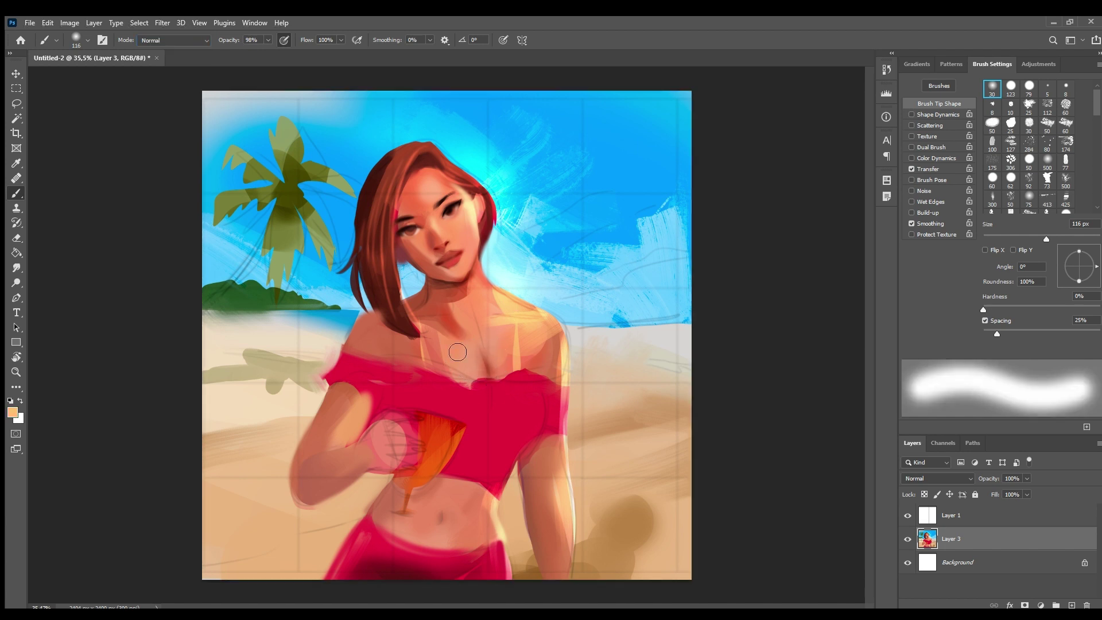
left_click(477, 379, "alt")
scroll(544, 365, "down", 3)
Step: Blend the hair, the red top and the sky around the figure with the Mixer Brush, and hide Layer 1
key("shift+b")
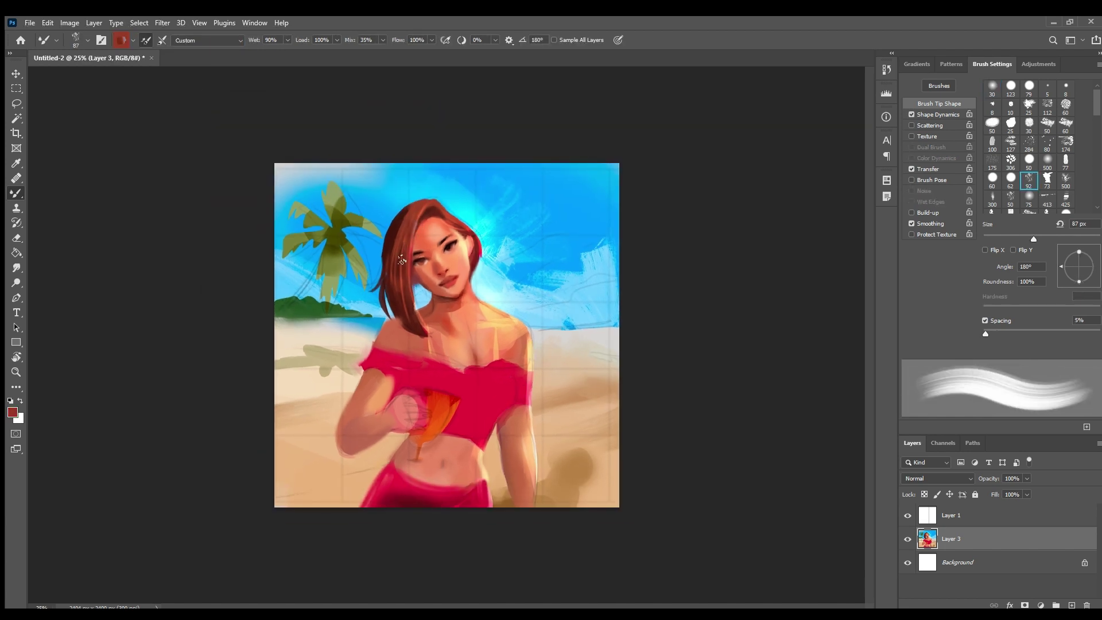
left_click(469, 374, "ctrl")
left_click(528, 247, "alt")
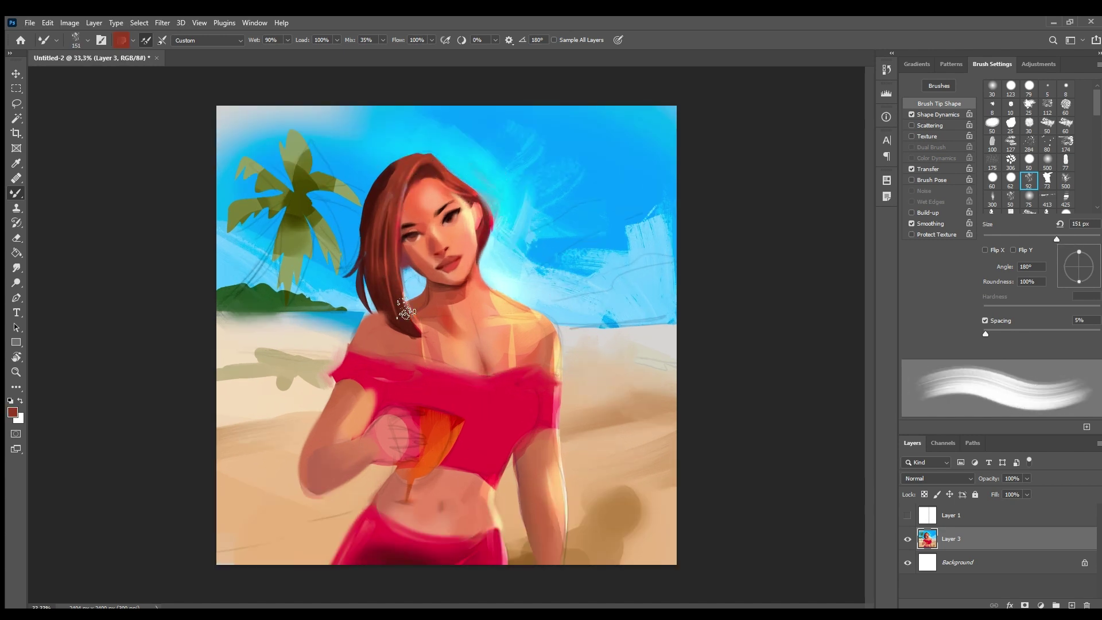
Step: Extend the palm trunk toward the shore and blend the beach sand with the Mixer Brush, using colours sampled from the painting
left_click(290, 221, "alt")
left_click_drag(289, 224, 299, 300)
left_click(258, 308, "alt")
left_click_drag(304, 368, 207, 422)
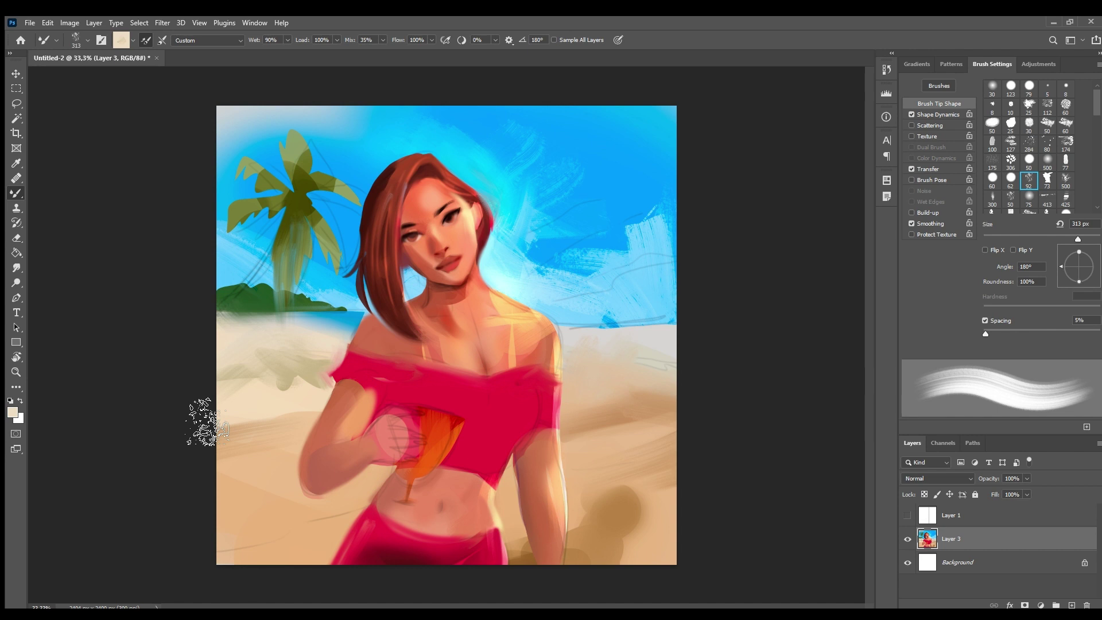
Step: Repaint the top's edge and the sky with the bristle brush, and add a light blue rim around the hair at 85 px
key("shift+b")
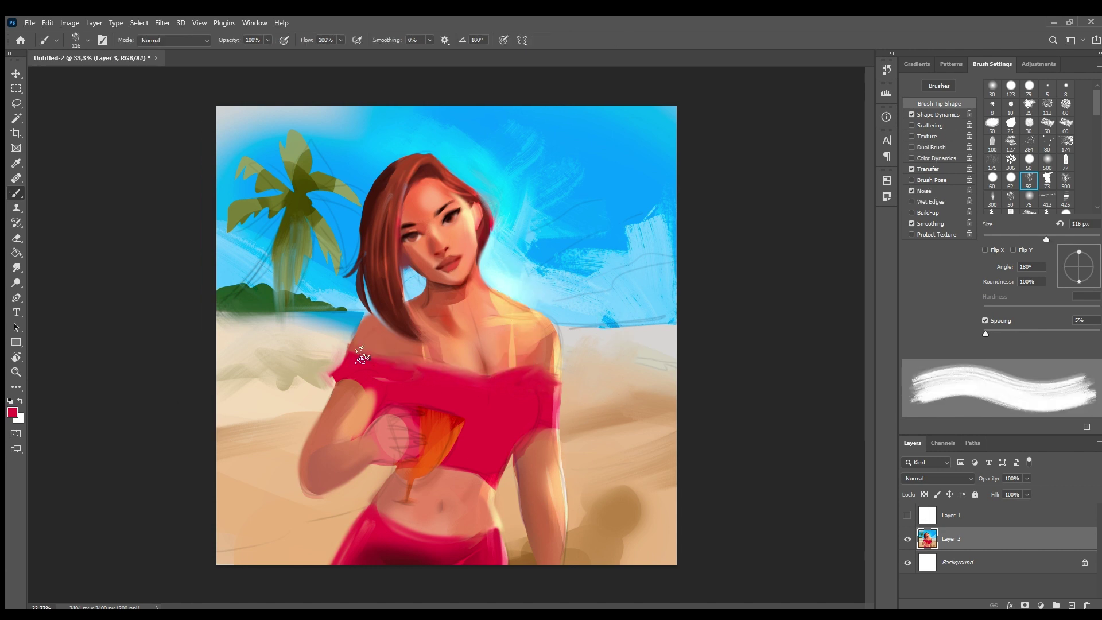
left_click(490, 322, "alt")
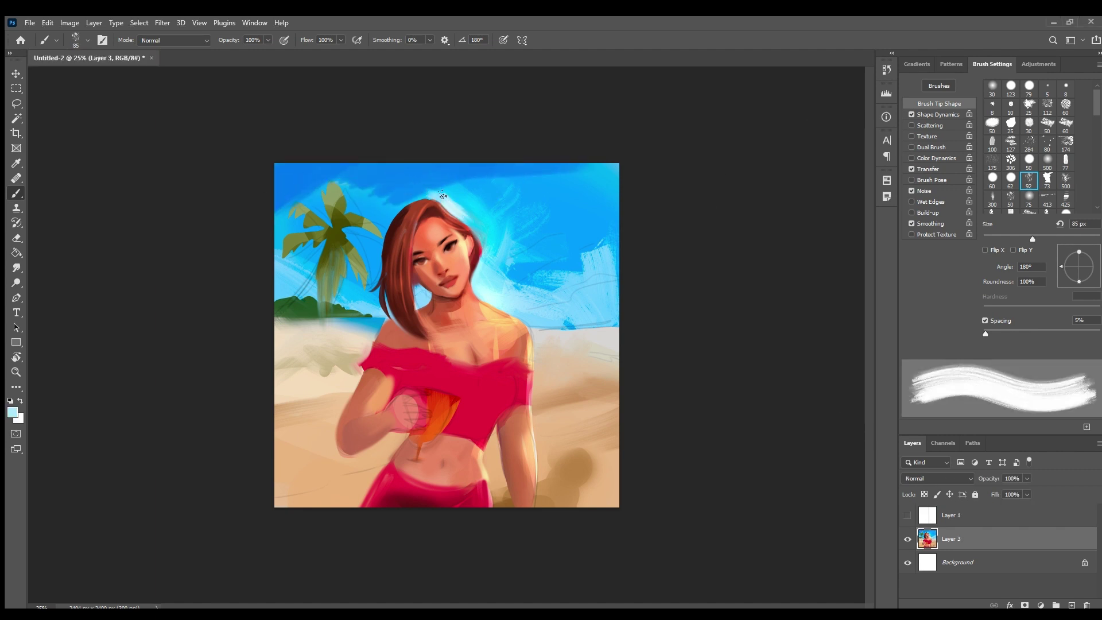
left_click(399, 206, "alt")
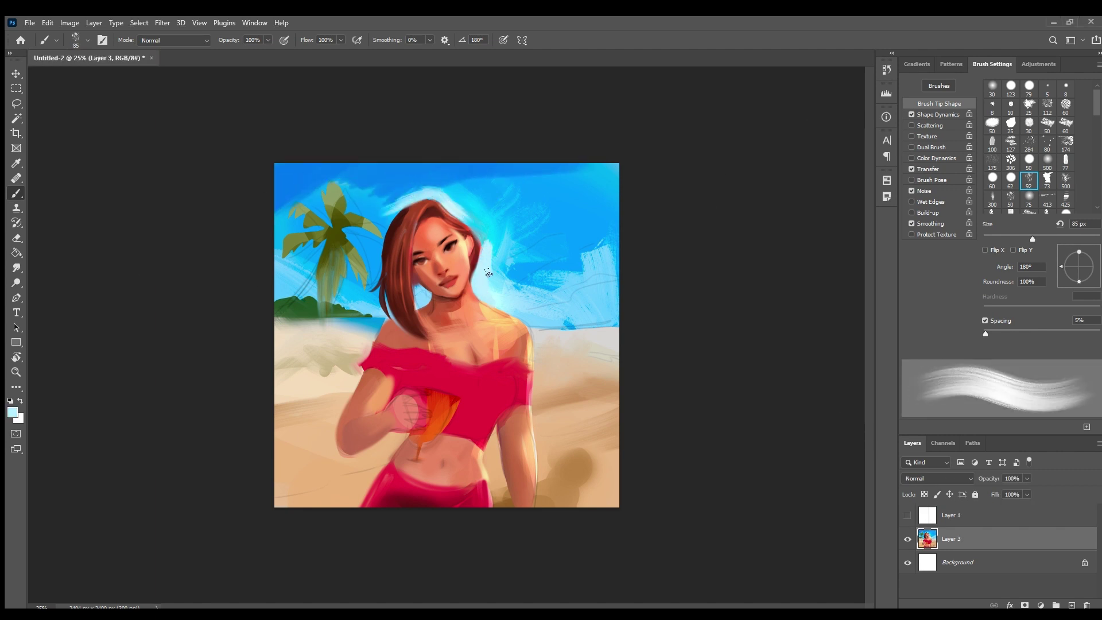
Step: Lasso the background along the hair and shoulder, and paint a soft white glow behind them with a large round brush
key("l")
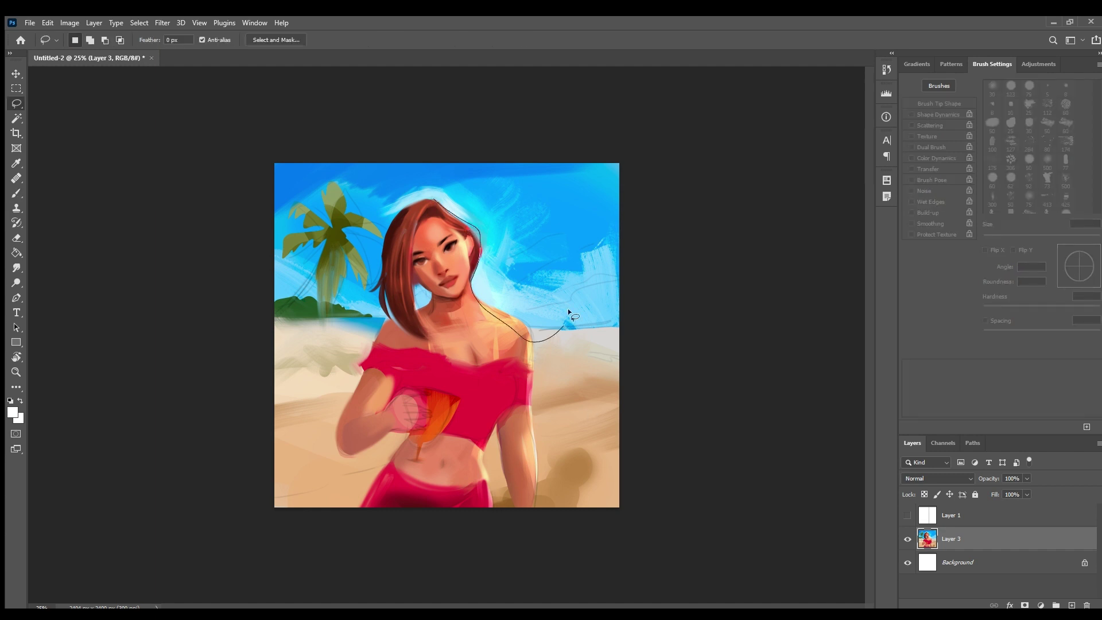
key("b")
left_click(463, 191, "alt")
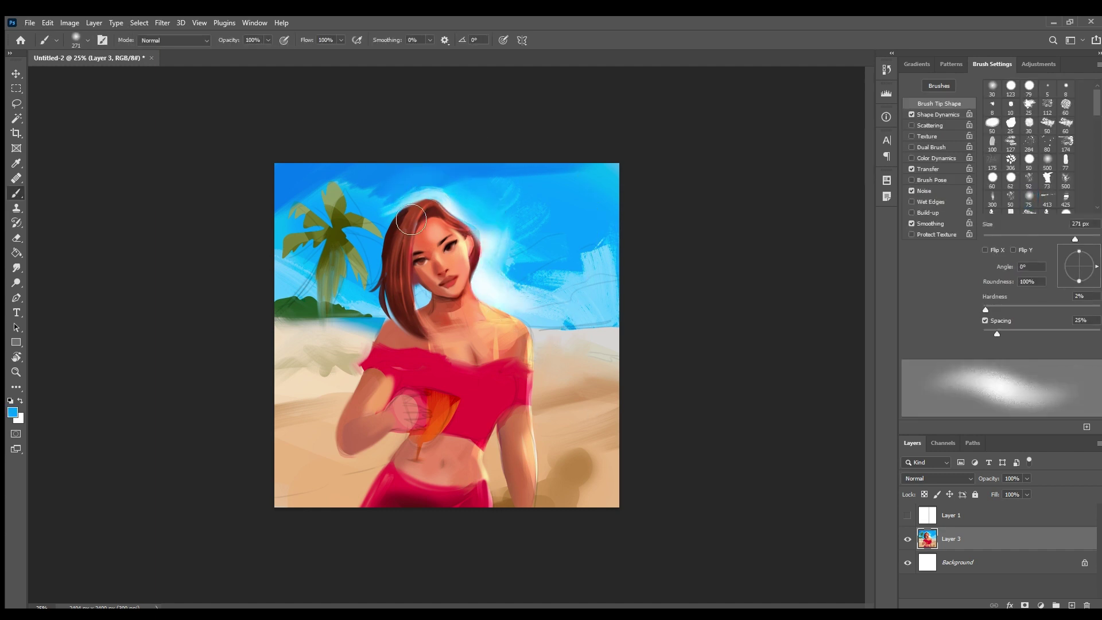
Step: Brighten the palm in Color Dodge mode with a 303 px brush, and try a yellow glow around the shoulder
scroll(191, 39, "down", 9)
left_click(356, 240, "alt")
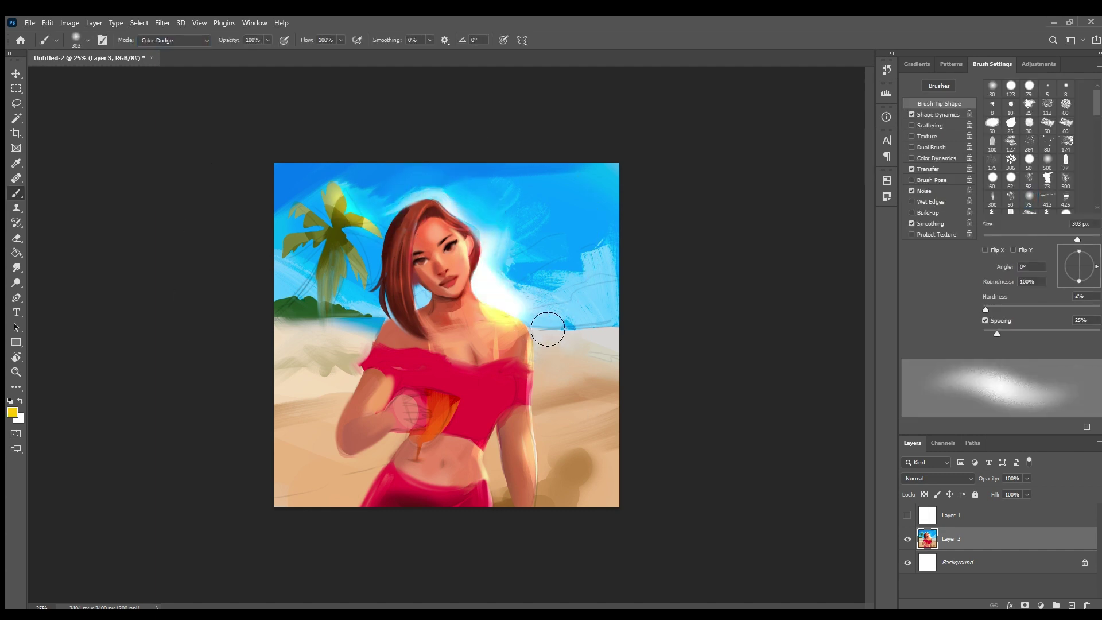
left_click(548, 356)
key("ctrl+z")
Step: Lasso a band of sand beside the arm, paint bright yellow highlights in it, and blend them with the Mixer Brush
key("l")
mouse_move(540, 354)
left_mouse_down()
mouse_move(578, 360)
mouse_move(597, 368)
mouse_move(574, 369)
mouse_move(604, 369)
mouse_move(577, 358)
mouse_move(634, 367)
left_mouse_up()
key("b")
left_click(574, 367, "alt")
key("shift+b")
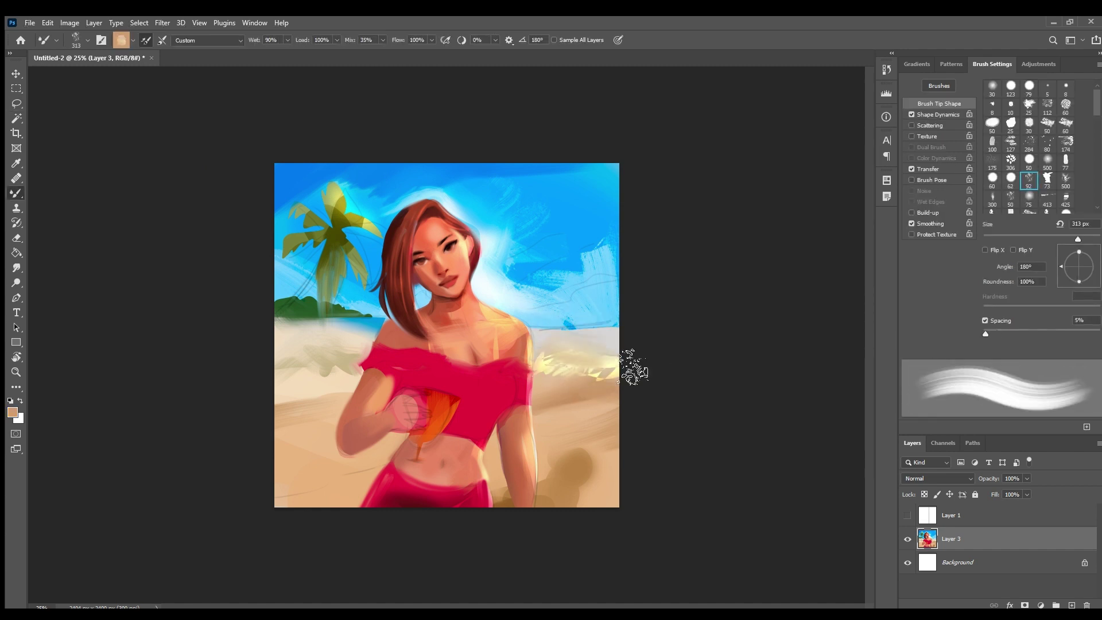
Step: Select a strip along the horizon beside the shoulder and paint a turquoise sea there with a darker teal upper edge
key("shift+b")
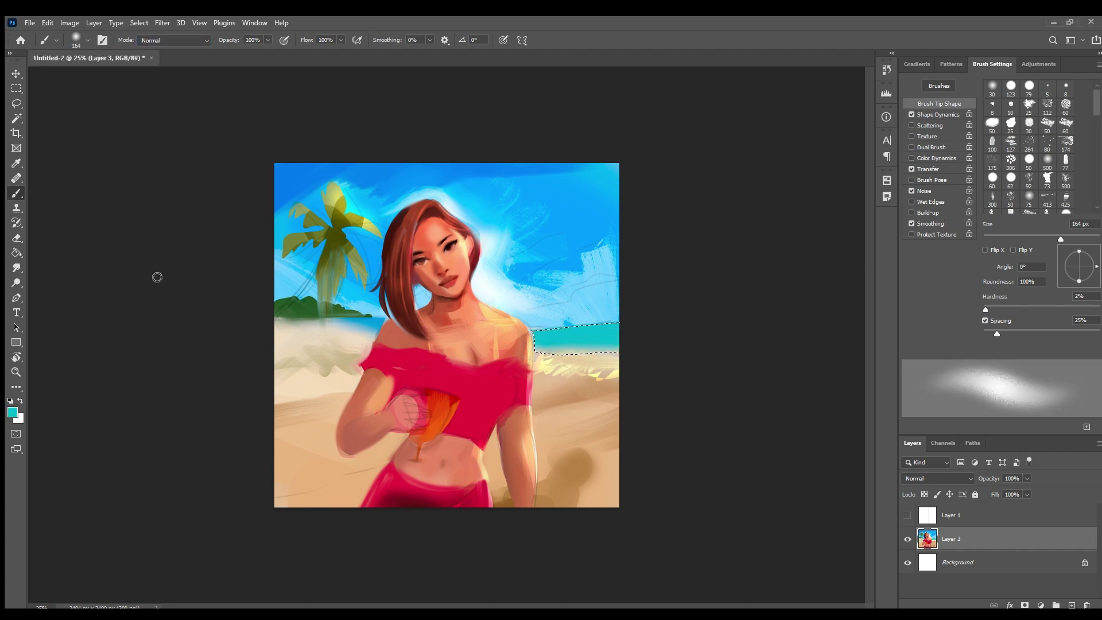
left_click(580, 344, "alt")
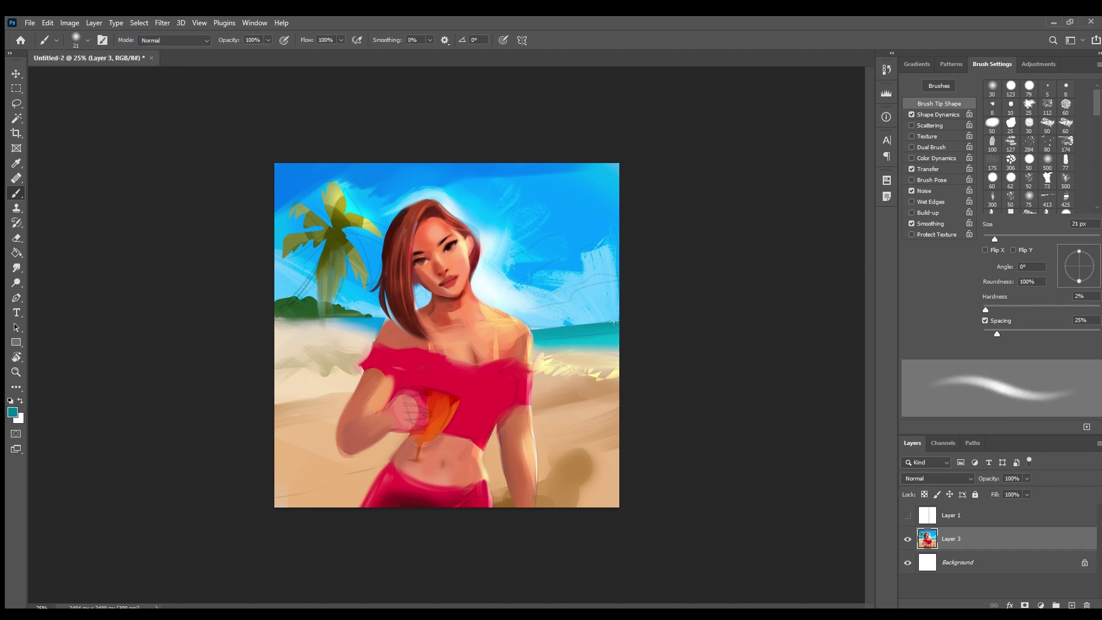
Step: Blend the clouds and sky beside the head with the Mixer Brush at 313 px, using sampled blue and pale cyan
left_click(571, 238, "alt")
key("shift+b")
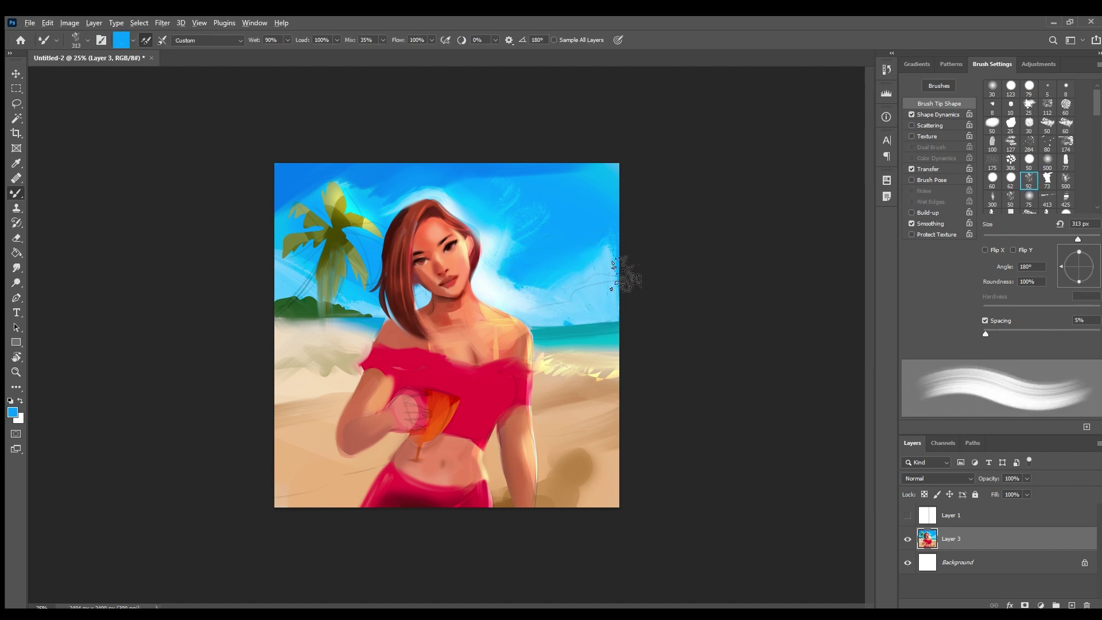
left_click(504, 258, "alt")
left_click_drag(504, 259, 504, 171)
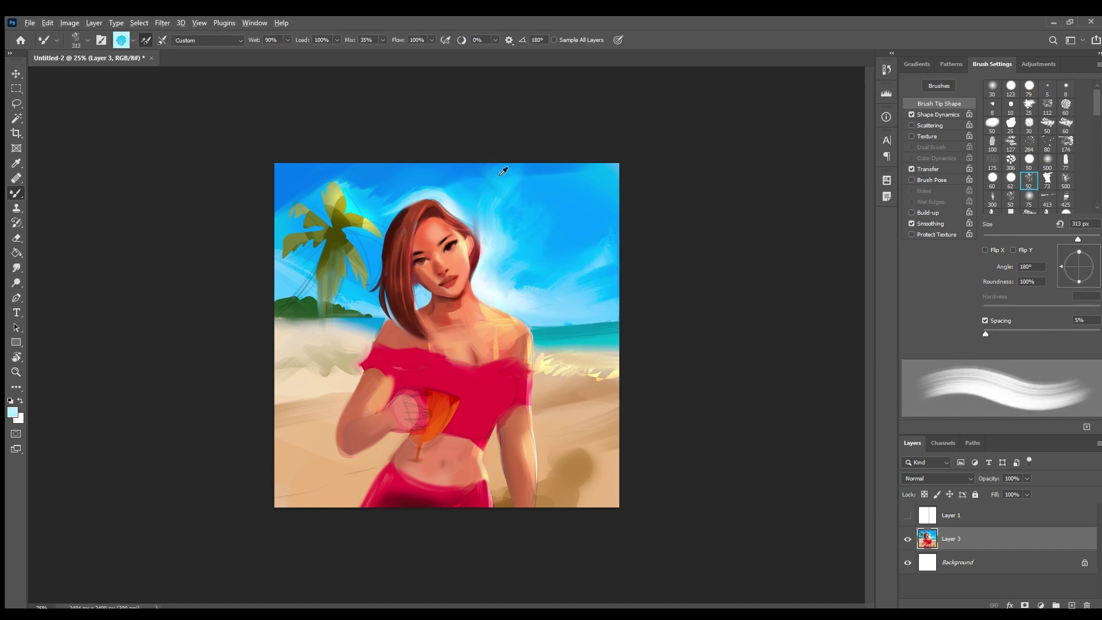
Step: Add golden light to the palm fronds and trunk with a 320 px soft brush in Color Dodge mode
left_click(353, 218, "alt")
key("shift+b")
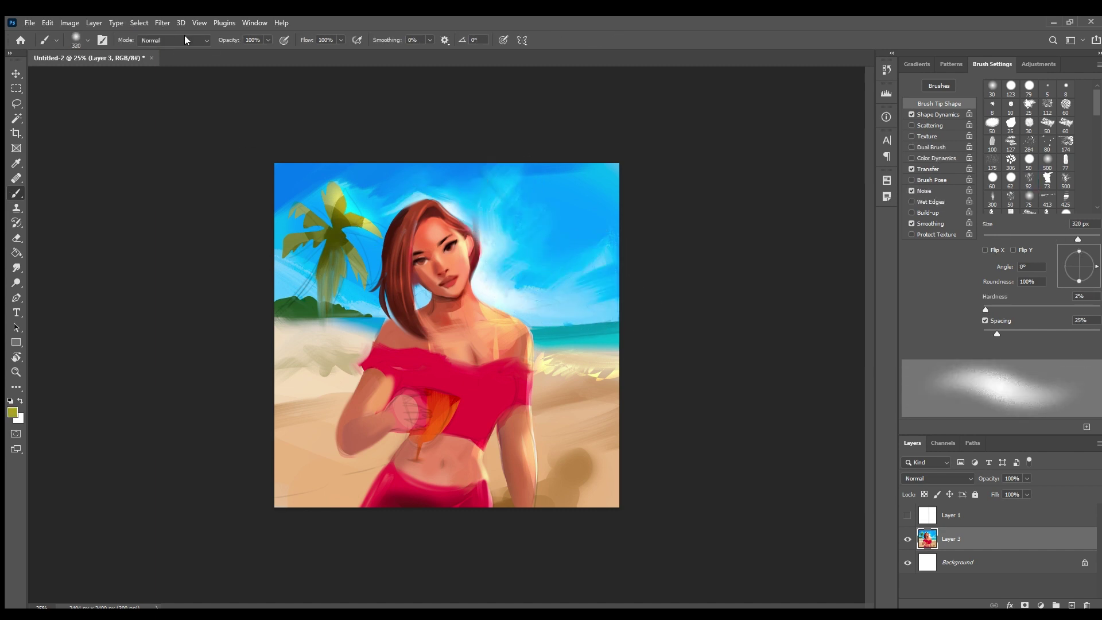
mouse_move(361, 238)
left_mouse_down()
mouse_move(332, 254)
mouse_move(368, 275)
left_mouse_up()
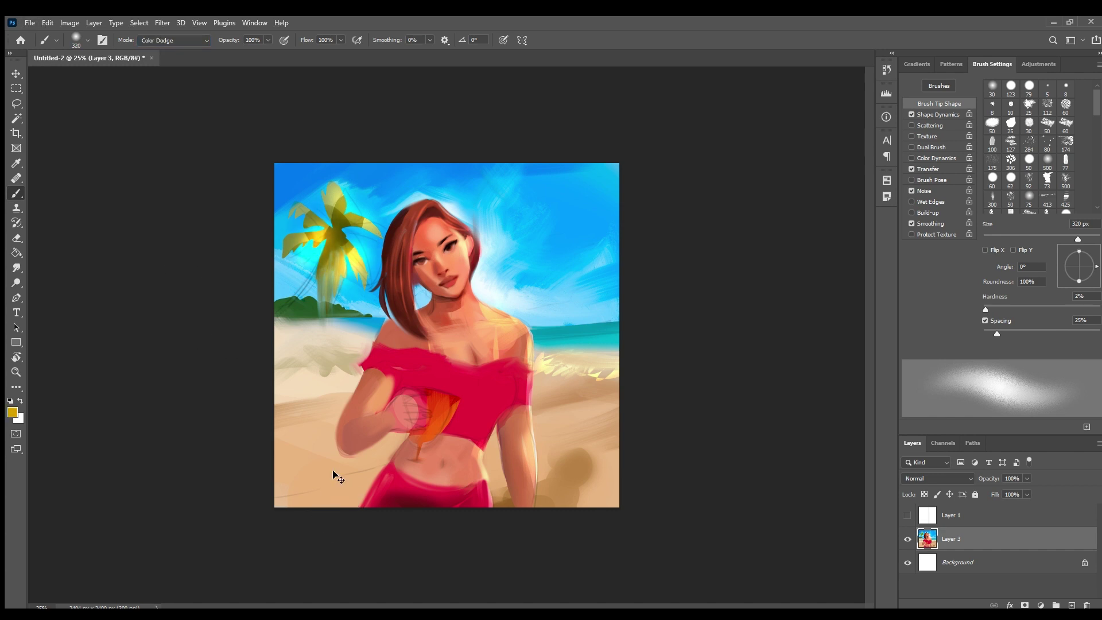
left_click_drag(561, 245, 597, 263)
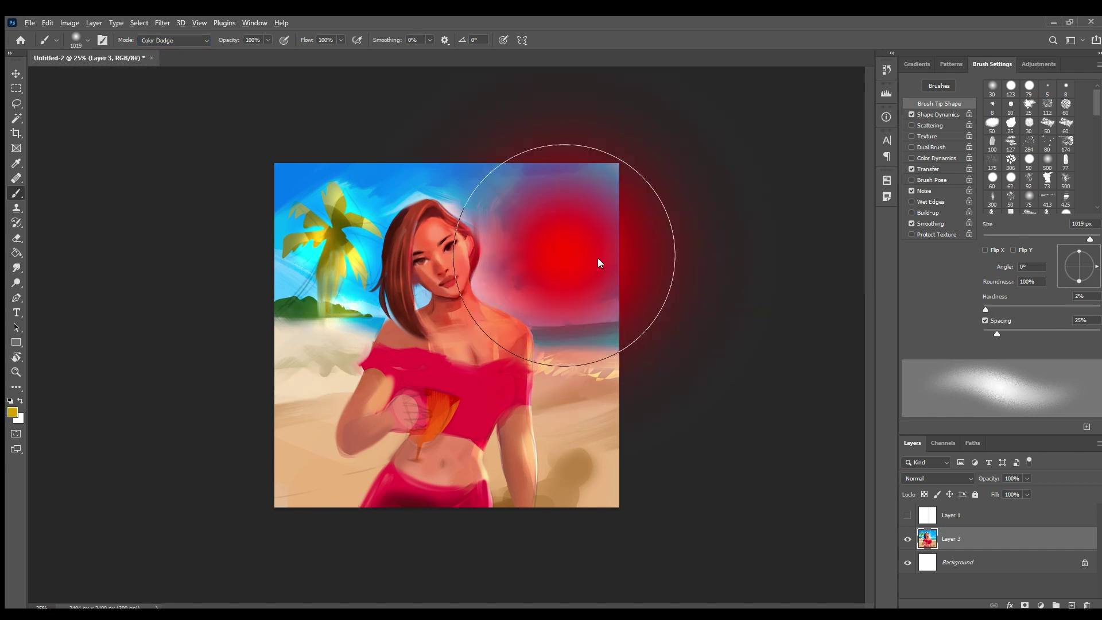
left_click(540, 259)
key("bracketleft")
key("bracketleft")
key("bracketleft")
key("ctrl+y")
key("ctrl+y")
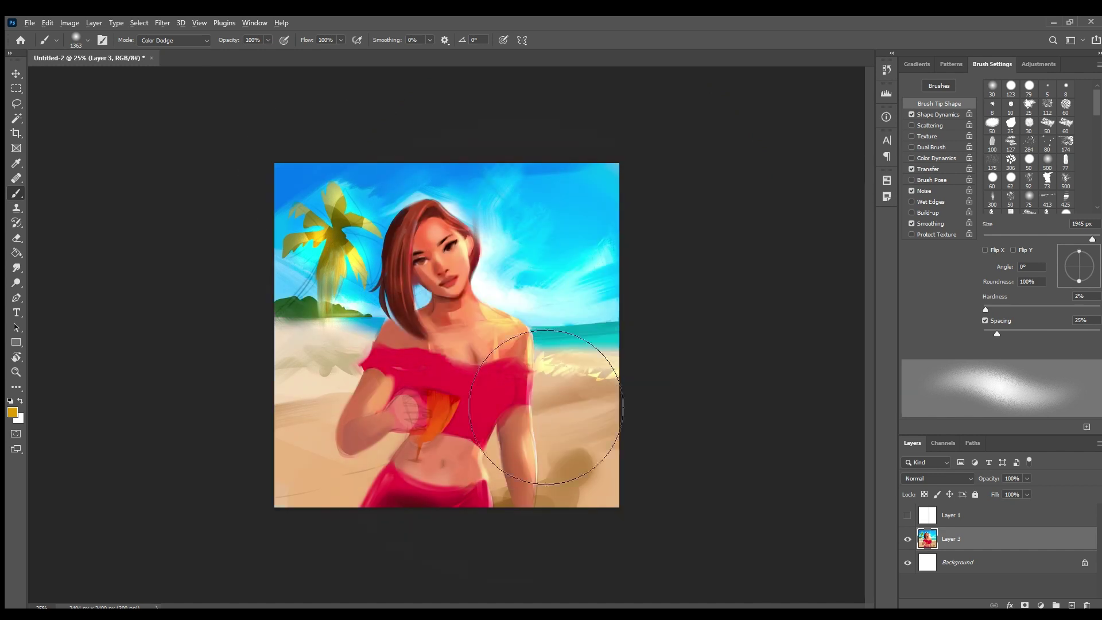
Step: Lasso the whole figure in grayscale proof and shade it with golden yellow using a 540 px soft brush in Multiply mode
key("shift+alt+m")
key("ctrl+y")
key("l")
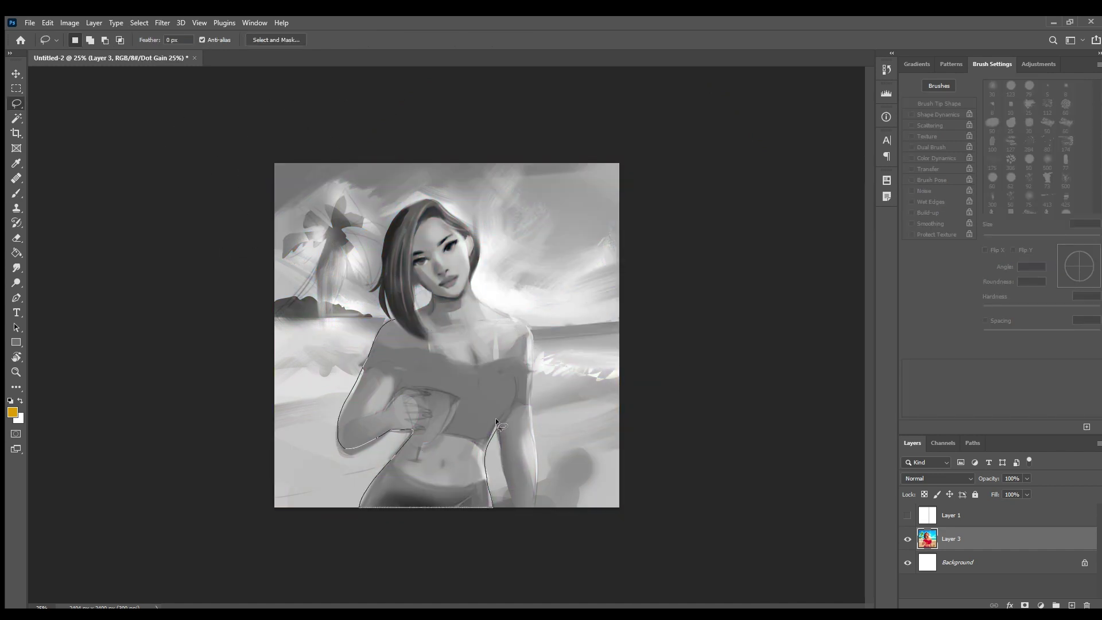
left_click_drag(387, 232, 379, 280)
key("b")
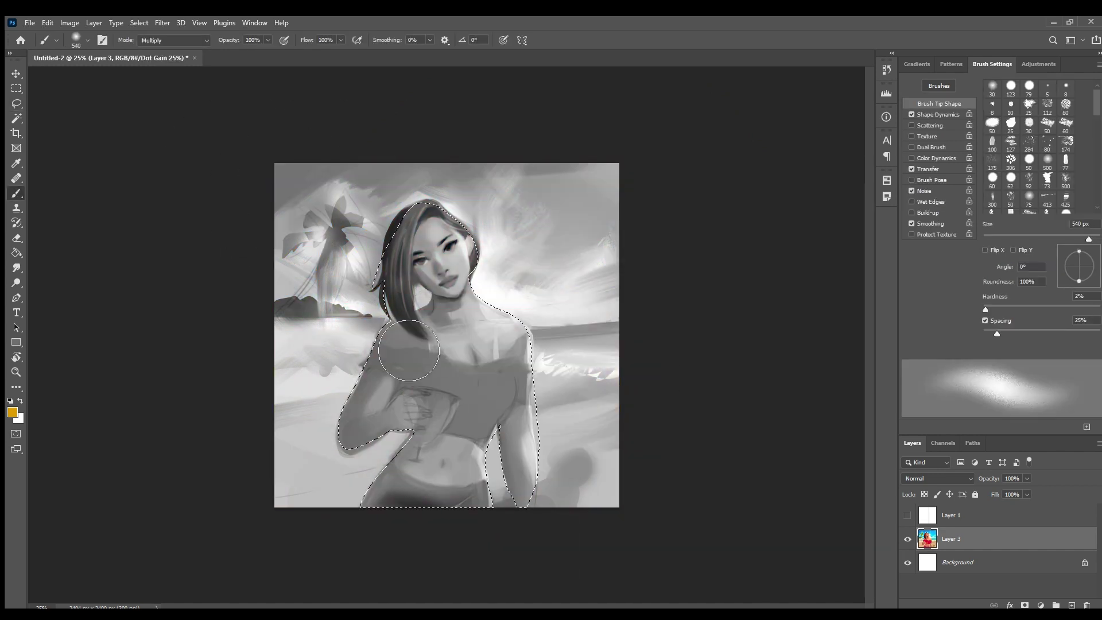
left_click_drag(479, 347, 459, 402)
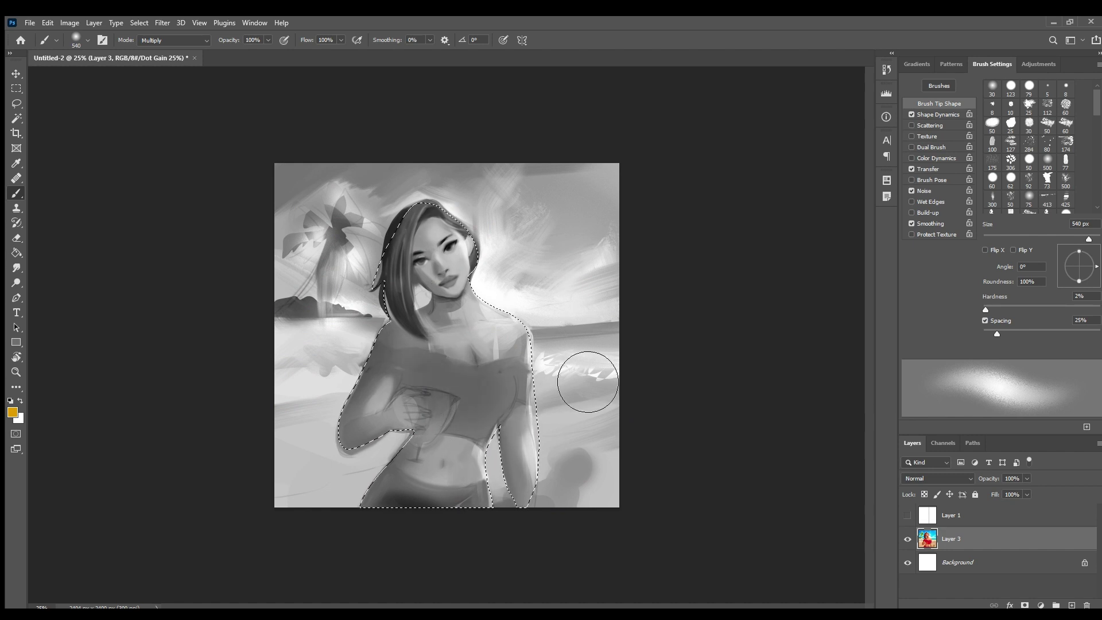
left_click_drag(582, 377, 504, 406)
key("ctrl+d")
key("ctrl+y")
Step: Sample the sand colour and deepen the sand beside the bent elbow with an 844 px soft Multiply brush
key("l")
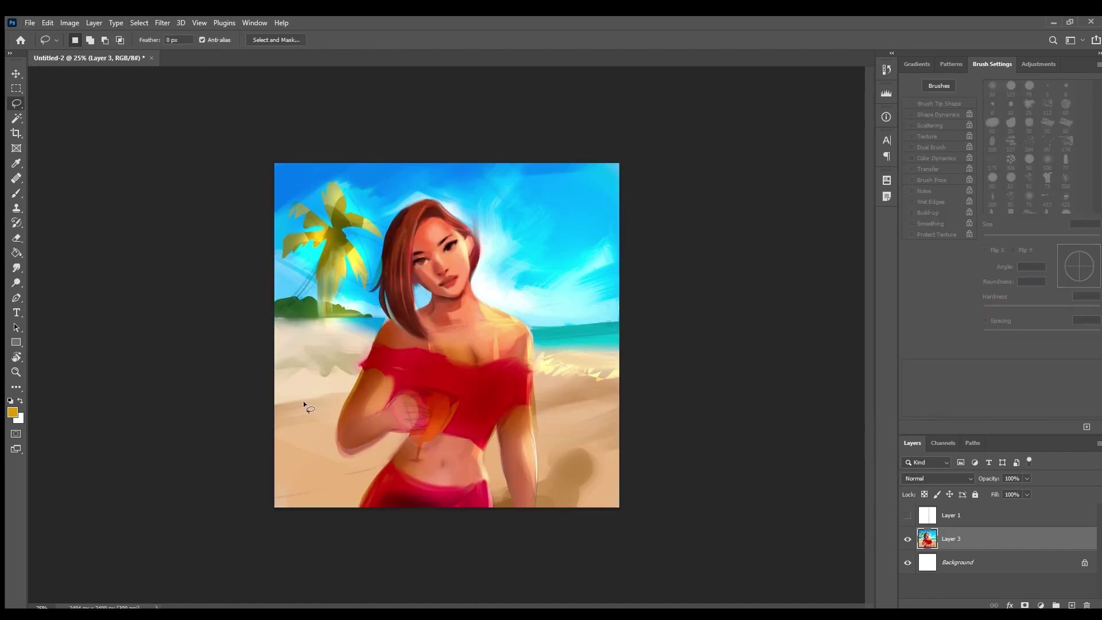
key("b")
left_click(307, 405, "alt")
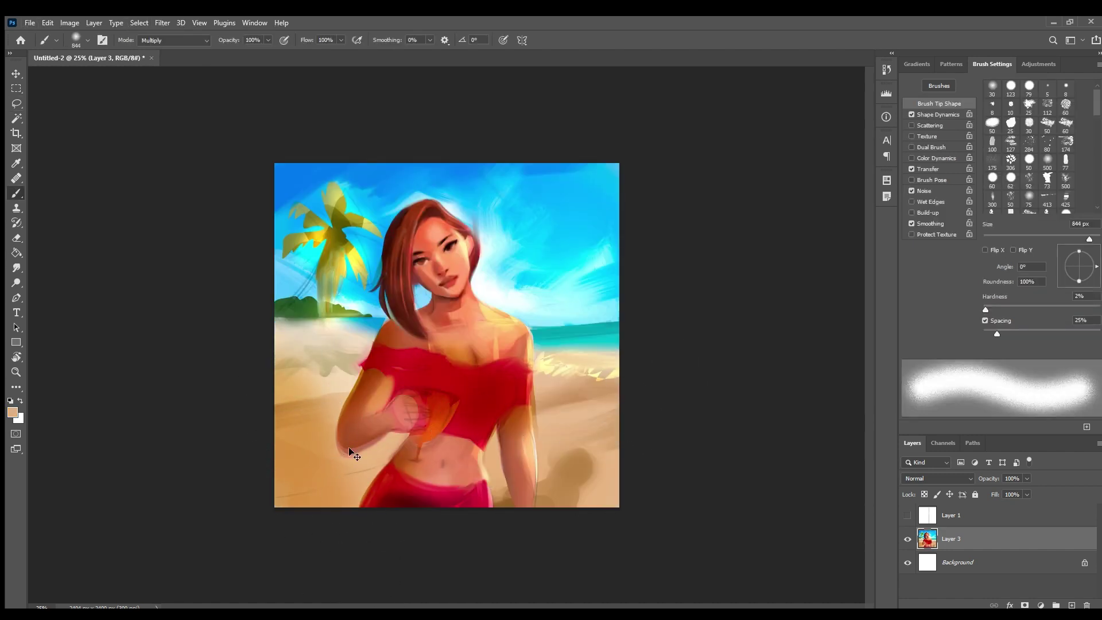
left_click_drag(308, 405, 311, 451)
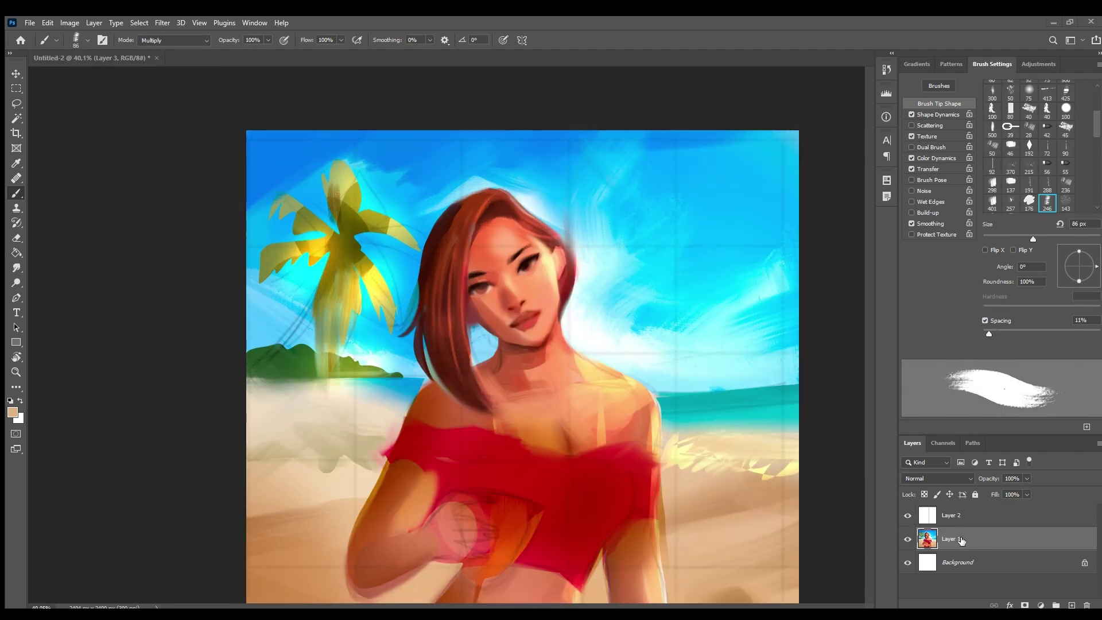
Step: Texture the palm's upper and side fronds with green and olive strokes using an 86 px bristle brush in Normal mode
key("ctrl+plus")
key("ctrl+plus")
key("shift+alt+n")
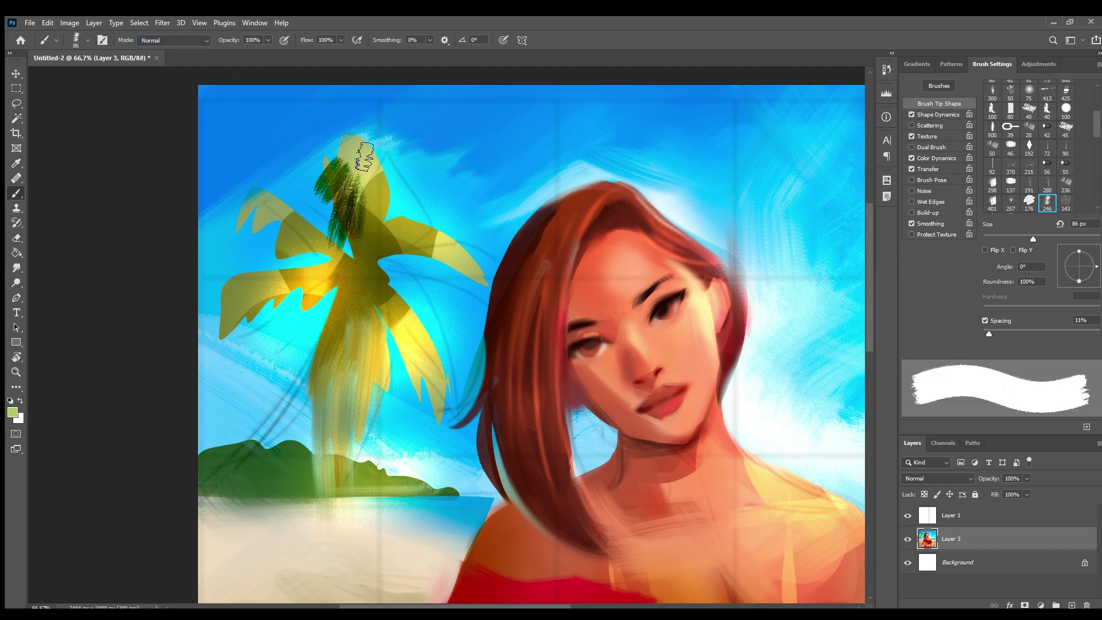
mouse_move(357, 153)
left_mouse_down()
mouse_move(344, 173)
mouse_move(330, 150)
left_mouse_up()
mouse_move(321, 189)
left_mouse_down()
mouse_move(275, 278)
mouse_move(277, 148)
mouse_move(322, 218)
mouse_move(229, 322)
left_mouse_up()
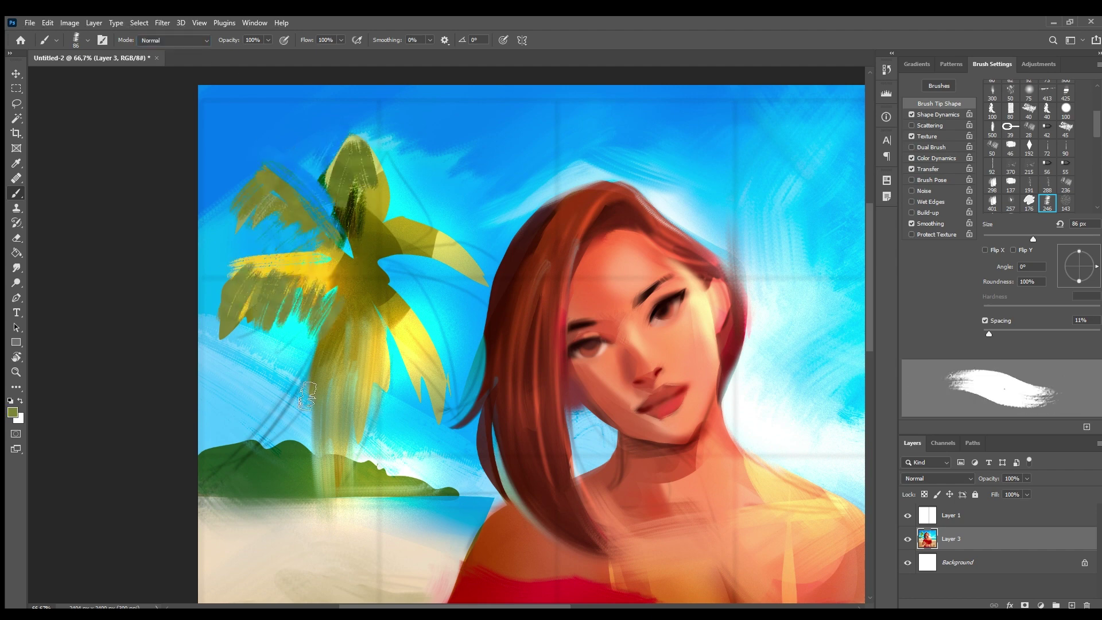
Step: Sample the pale sand colour and paint a slanted palm trunk inside a narrow selection over the island
left_click(241, 540, "alt")
left_click_drag(198, 500, 321, 324)
left_click_drag(275, 414, 310, 407)
key("ctrl+d")
Step: Add light green foliage to the island and palm, and paint pale beige coconuts at the palm's crown
left_click(270, 459, "alt")
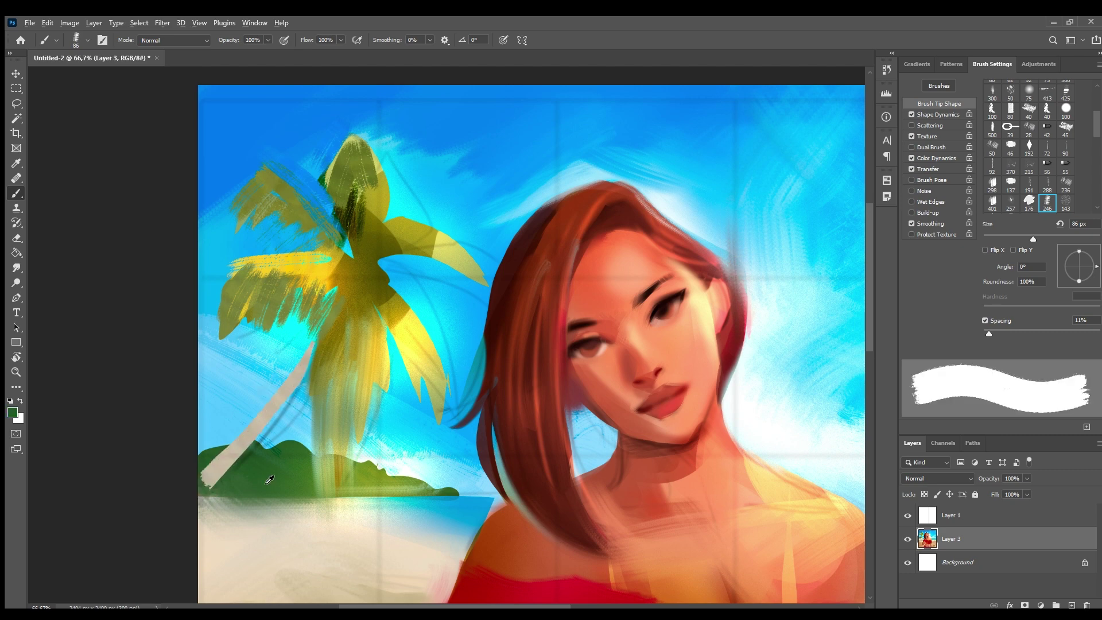
mouse_move(201, 477)
left_mouse_down()
mouse_move(241, 439)
mouse_move(275, 494)
mouse_move(293, 497)
mouse_move(258, 474)
mouse_move(402, 471)
mouse_move(471, 488)
mouse_move(460, 427)
left_mouse_up()
key("period")
key("comma")
mouse_move(367, 259)
left_mouse_down()
mouse_move(342, 391)
mouse_move(344, 321)
left_mouse_up()
left_click_drag(344, 230, 356, 269)
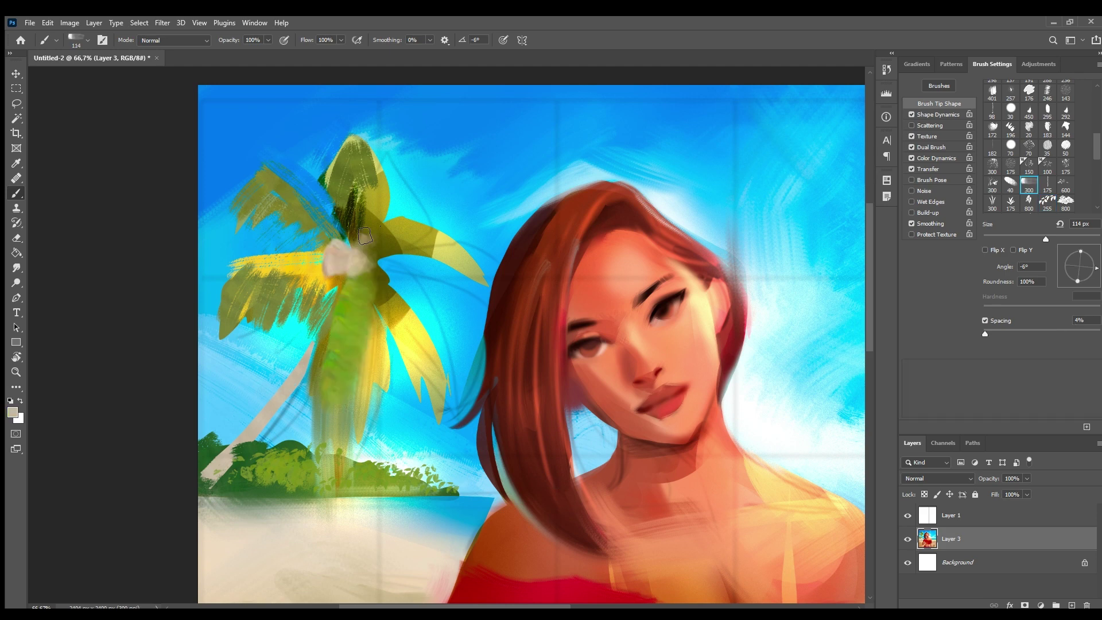
Step: Select the slanted palm trunk and shade its upper part brown with a 36 px bristle brush
left_click(372, 262, "alt")
key("l")
mouse_move(311, 337)
left_mouse_down()
mouse_move(270, 431)
mouse_move(218, 482)
left_mouse_up()
key("b")
key("bracketleft")
key("bracketleft")
key("comma")
left_click_drag(304, 368, 230, 453)
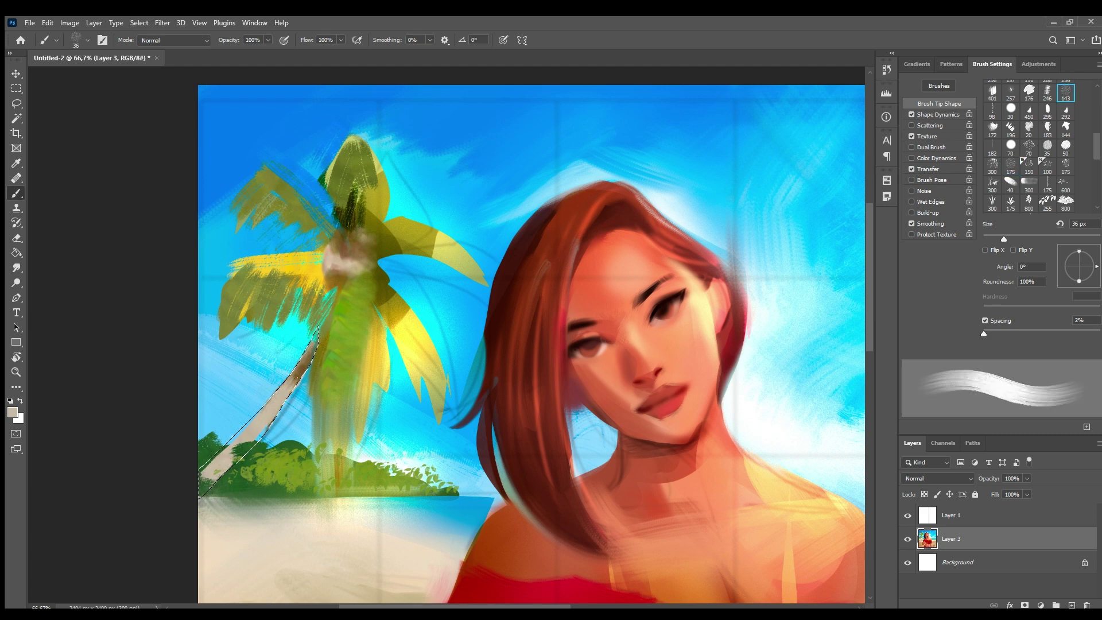
left_click_drag(315, 333, 253, 454)
Step: Lasso a pointed frond hanging from the palm's crown and paint it dark green with a 41 px brush
scroll(345, 275, "down", 3)
scroll(345, 276, "up", 4)
key("l")
mouse_move(337, 263)
left_mouse_down()
mouse_move(308, 382)
mouse_move(351, 394)
mouse_move(340, 269)
left_mouse_up()
key("b")
mouse_move(344, 281)
left_mouse_down()
mouse_move(356, 413)
mouse_move(345, 379)
left_mouse_up()
left_click_drag(322, 328, 316, 414)
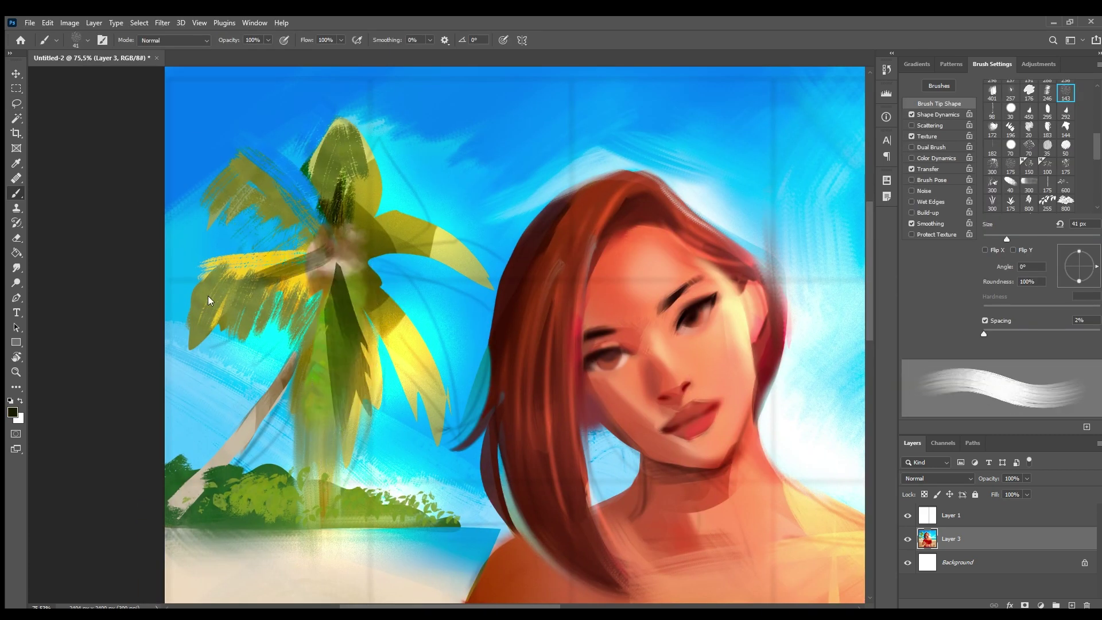
Step: Select and paint a dark, spiky frond above the slanted trunk, and add pale strokes to the coconuts
key("l")
mouse_move(323, 284)
left_mouse_down()
mouse_move(195, 419)
mouse_move(230, 345)
left_mouse_up()
key("b")
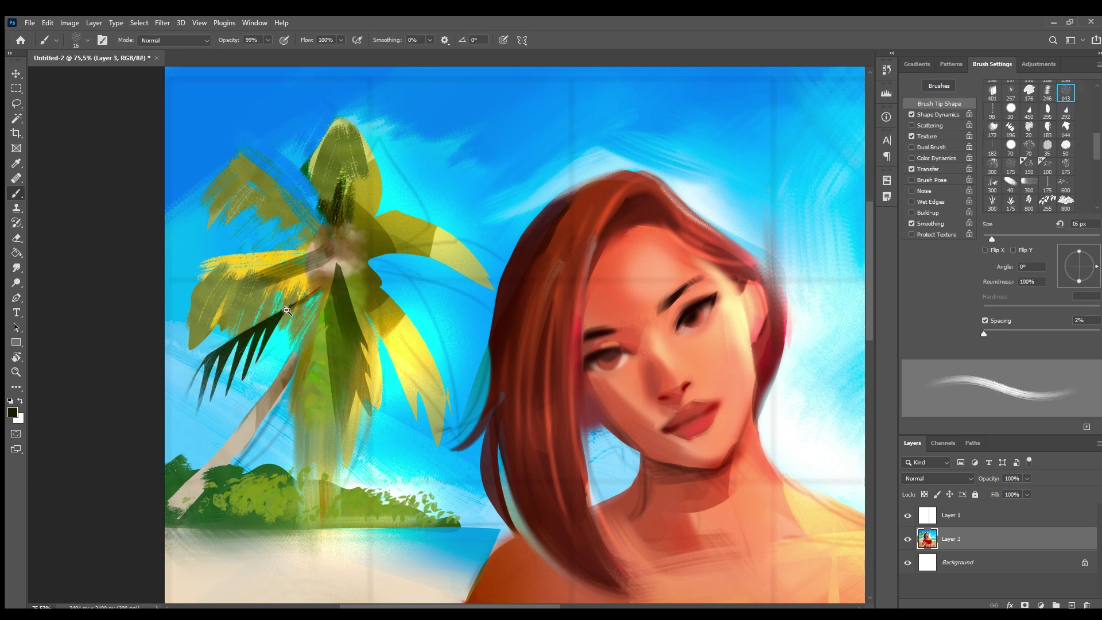
scroll(287, 273, "down", 1)
left_click_drag(330, 261, 345, 247)
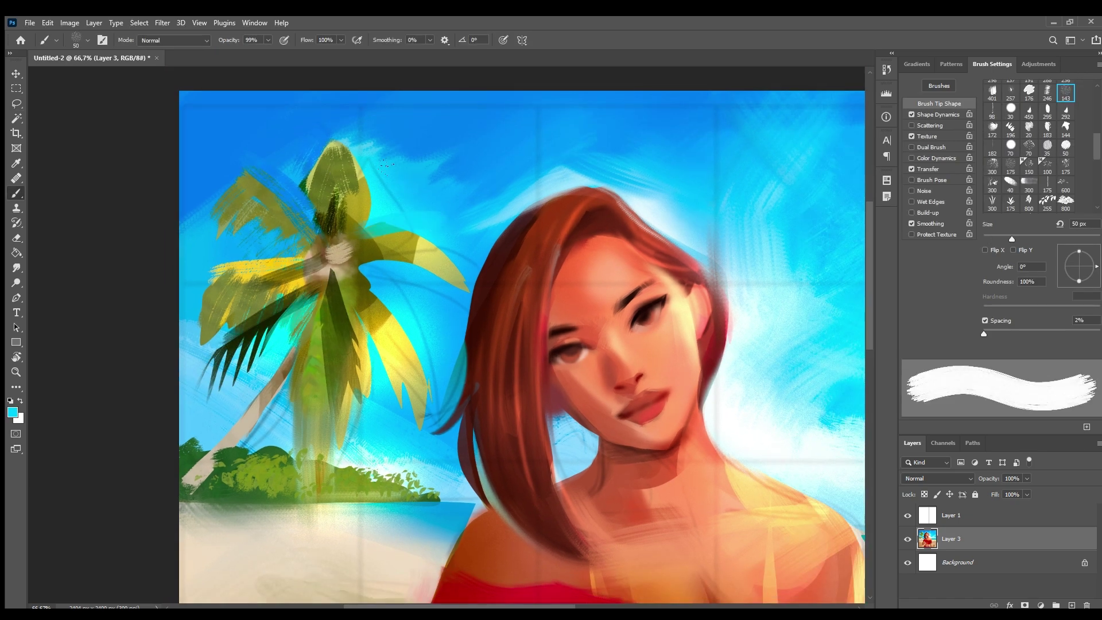
Step: Cover the stray yellow strokes beneath the fronds with sampled sky blue and paint a dark green second palm trunk
key("bracketright")
key("bracketright")
key("bracketright")
key("bracketright")
key("bracketright")
key("bracketright")
key("bracketright")
key("bracketleft")
key("bracketleft")
key("bracketleft")
key("bracketleft")
key("bracketleft")
key("bracketleft")
key("bracketleft")
key("bracketleft")
scroll(370, 274, "down", 8)
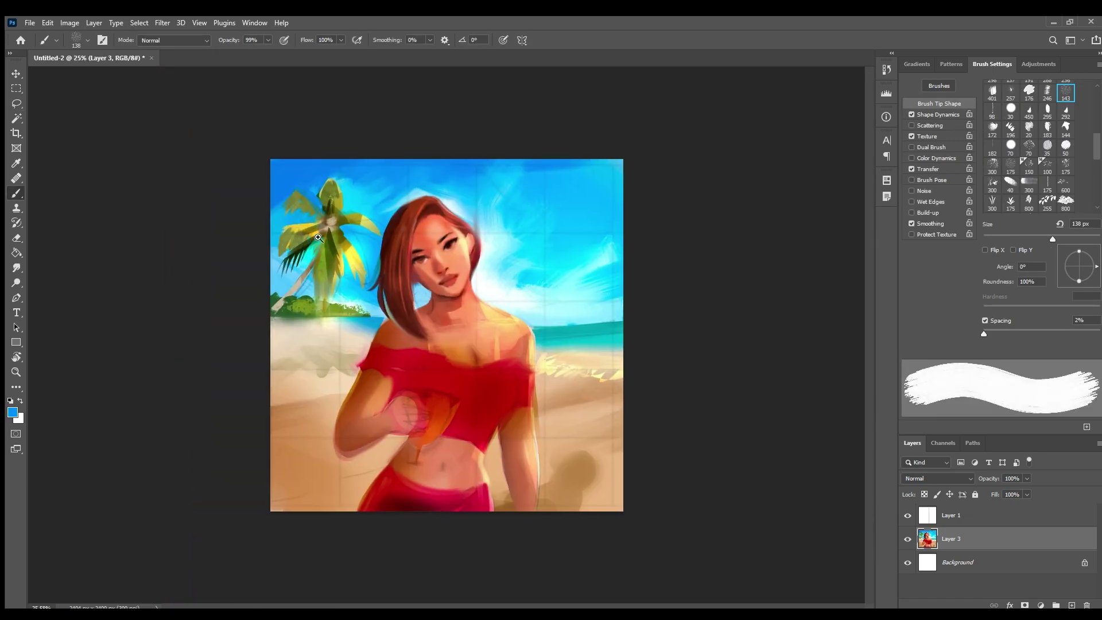
scroll(371, 274, "up", 9)
left_click(370, 275, "alt")
mouse_move(424, 293)
left_mouse_down()
mouse_move(428, 476)
mouse_move(375, 461)
mouse_move(341, 433)
mouse_move(344, 374)
left_mouse_up()
left_click(402, 454, "alt")
key("ctrl+minus")
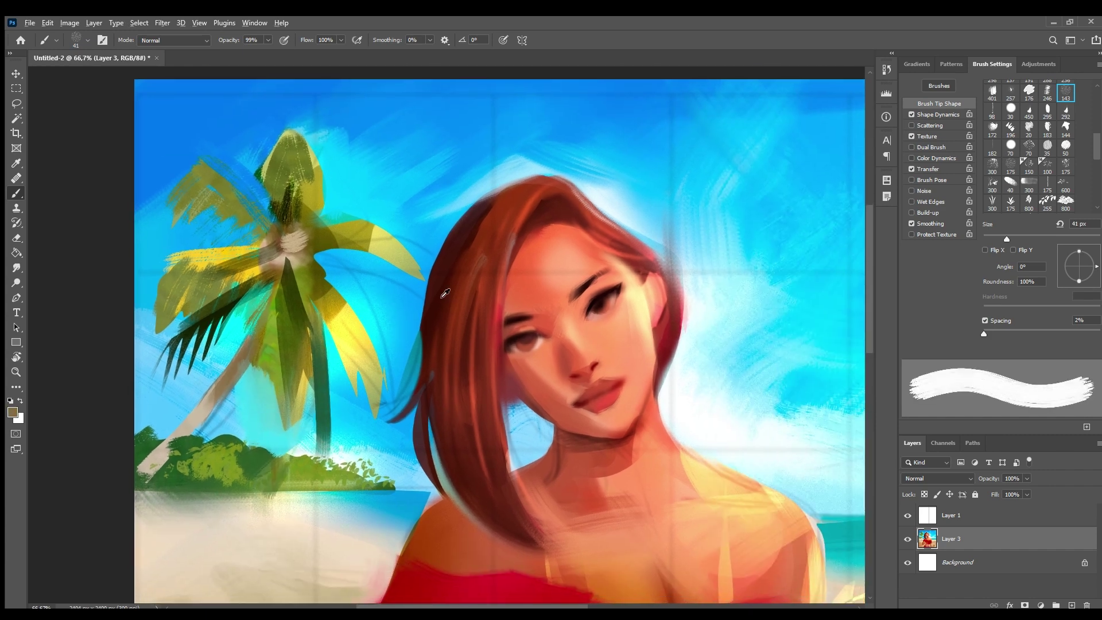
Step: Redefine the red top's upper edge and sleeve at the bent arm with sampled colours and a 41 px brush
left_click(371, 424, "alt")
left_click(407, 533, "alt")
key("ctrl+minus")
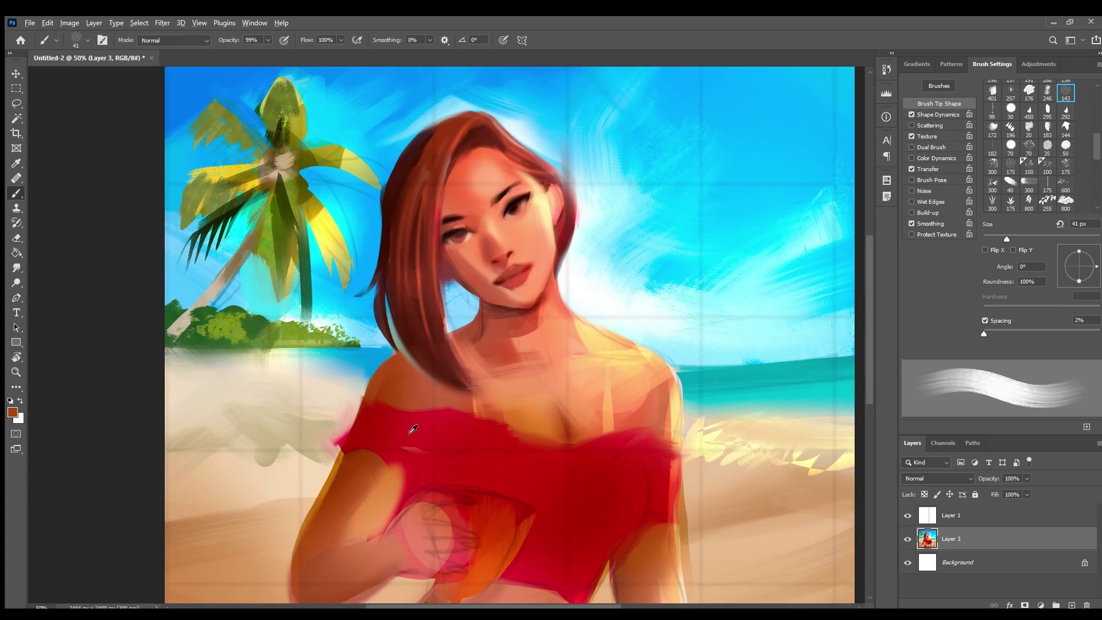
left_click_drag(367, 402, 442, 411)
left_click_drag(338, 442, 397, 476)
Step: Sample the lip colour and refine the upper lip and base of the nose with a 24 px brush
scroll(548, 195, "up", 3)
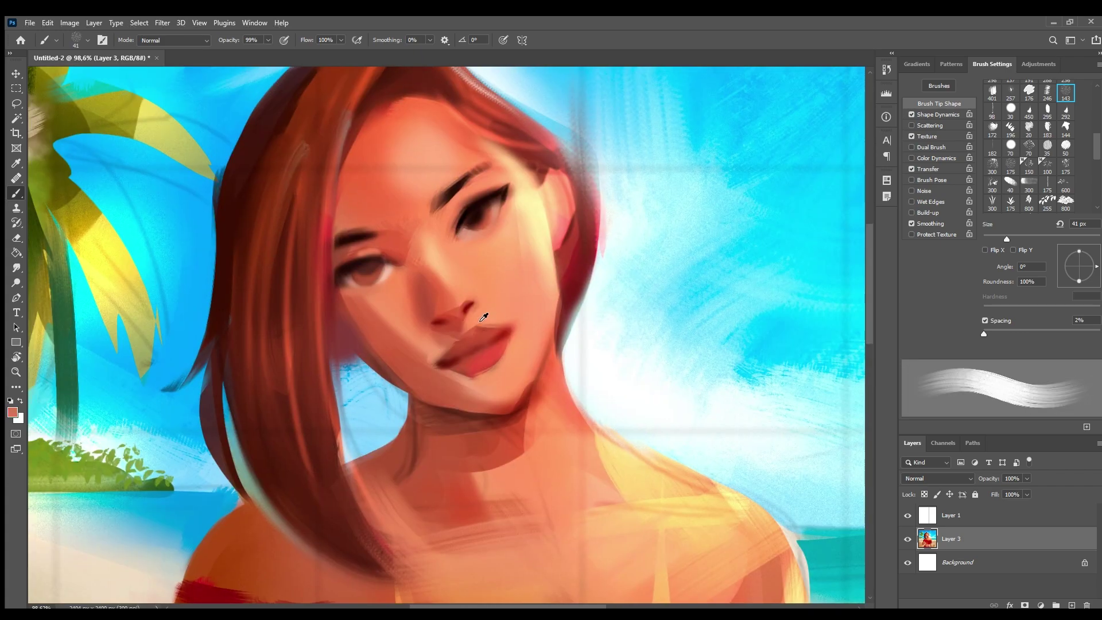
left_click(490, 329, "alt")
key("bracketleft")
left_click_drag(459, 327, 475, 338)
left_click_drag(445, 296, 465, 314)
key("ctrl+minus")
key("ctrl+minus")
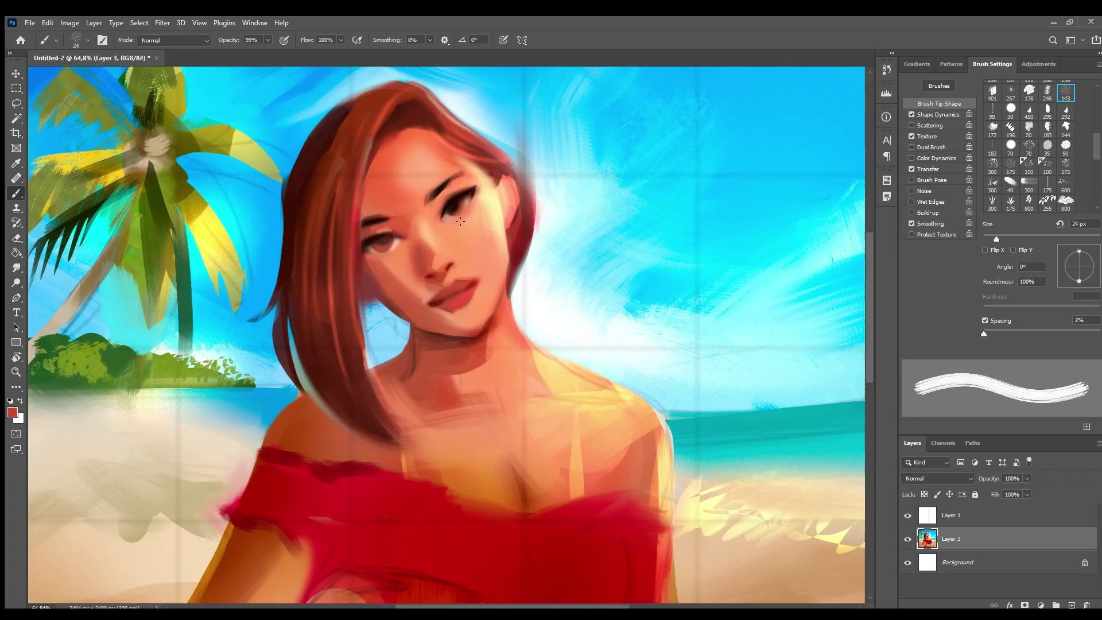
Step: Enlarge the bristle brush to 162 px, smooth the chest with peach skin tones and reshape the top's neckline
key("ctrl+minus")
key("bracketright")
key("bracketright")
key("bracketright")
key("bracketright")
key("bracketright")
key("bracketright")
key("bracketright")
key("bracketright")
key("bracketright")
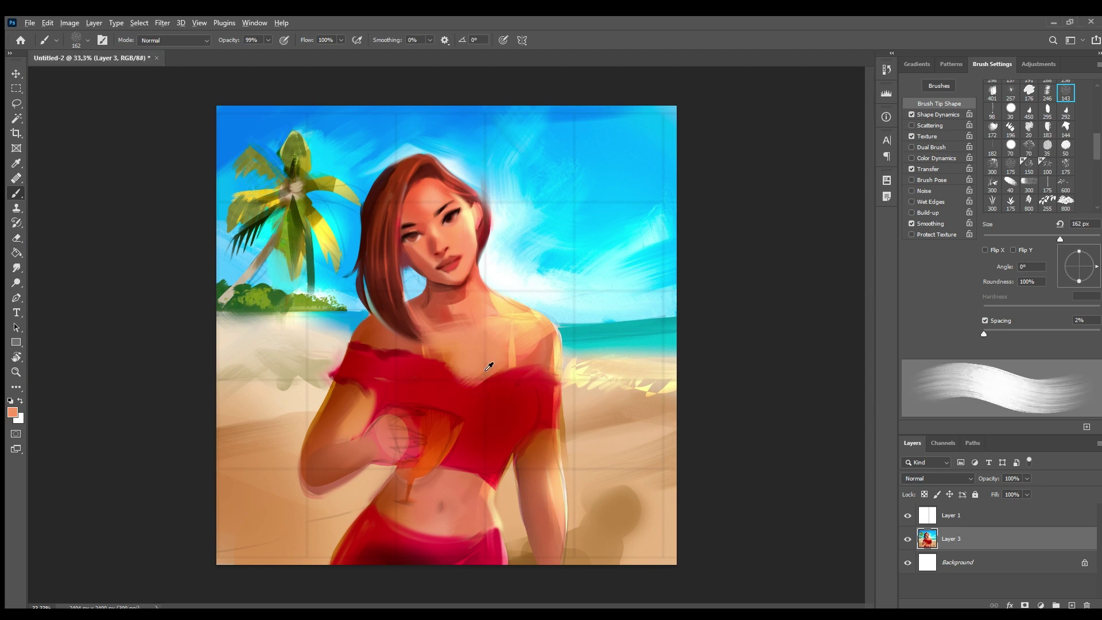
Step: Shade the red top above the hand and under the bust with dark crimson at 113 px, and touch up the midriff
left_click(444, 383, "alt")
left_click(443, 383, "alt")
left_click_drag(392, 396, 428, 402)
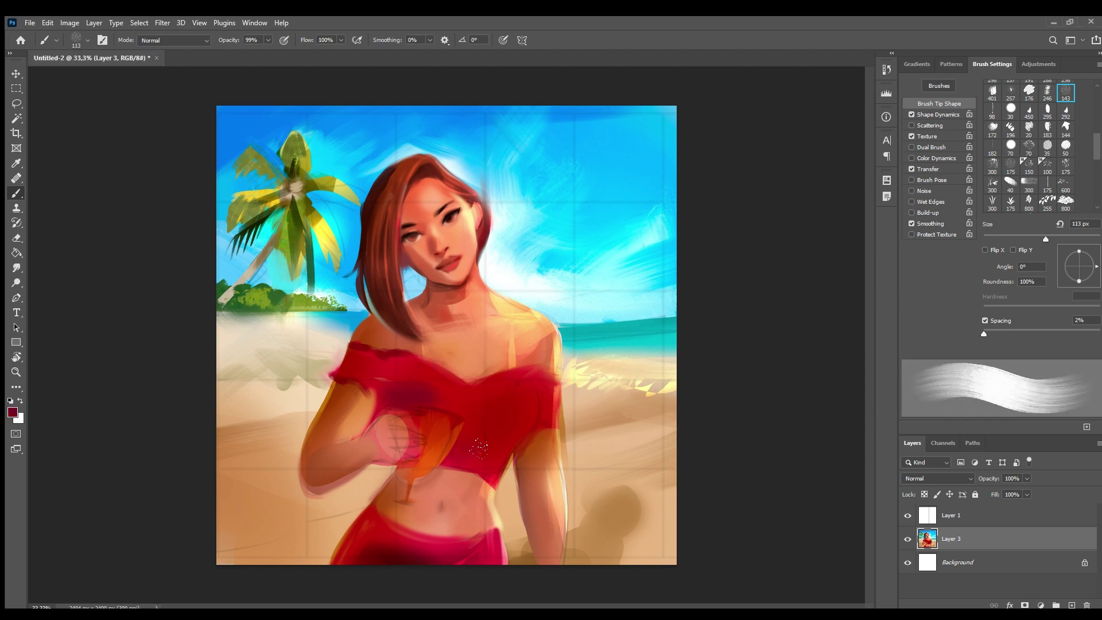
left_click(487, 498, "alt")
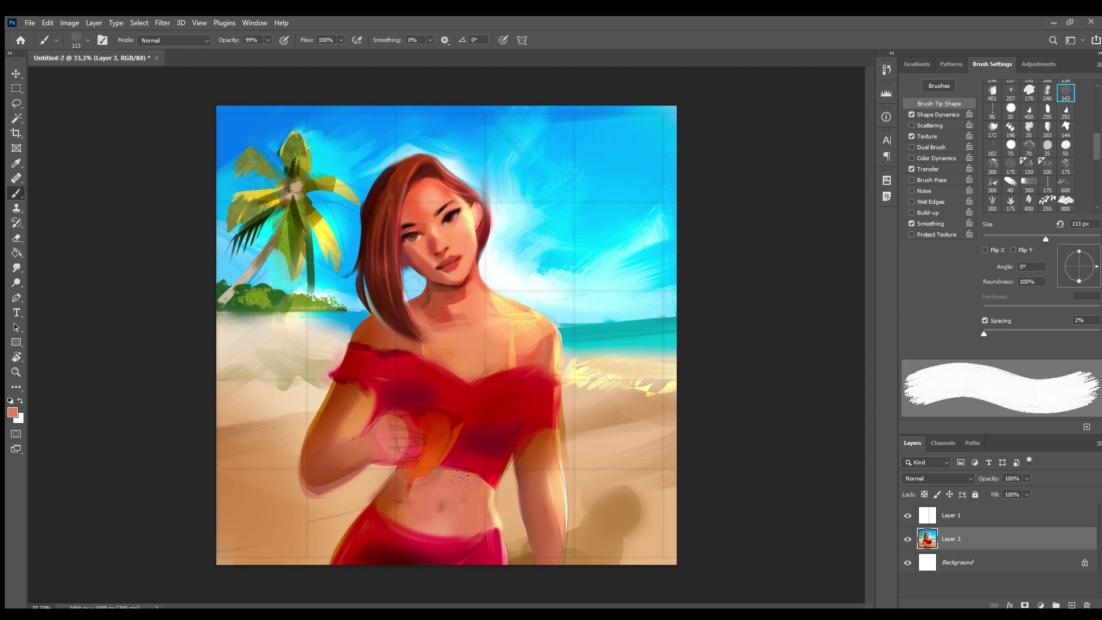
Step: Sample red-brown from the hair and repaint the strands beside the face, reducing the brush from 75 to 37 px
scroll(459, 480, "down", 1)
scroll(394, 259, "up", 2)
key("bracketleft")
key("bracketleft")
key("bracketleft")
key("bracketleft")
left_click(394, 260, "alt")
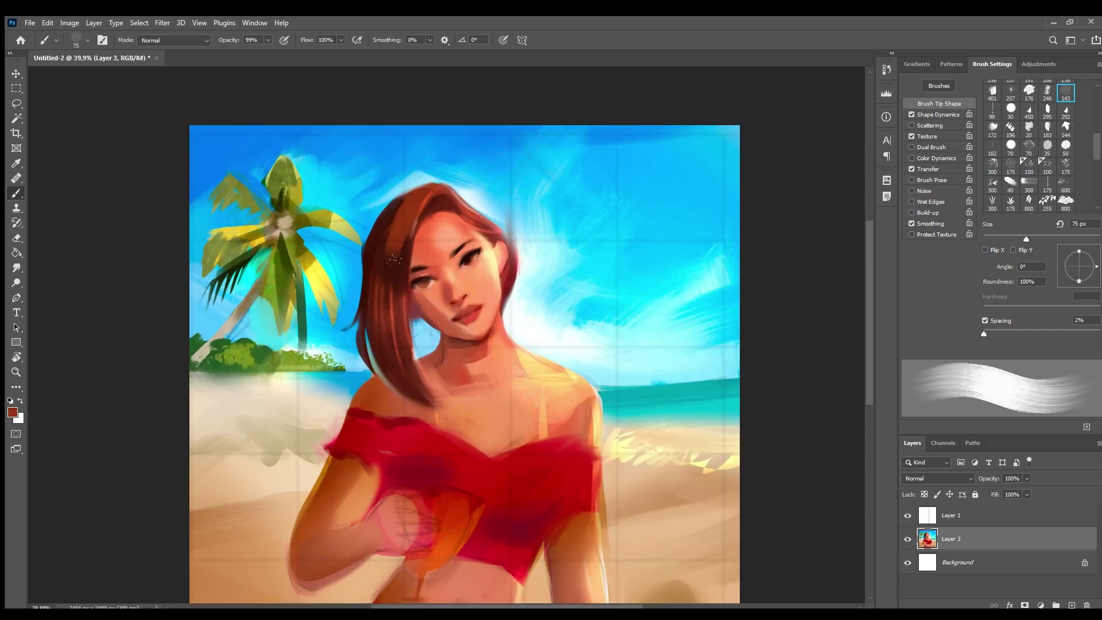
scroll(394, 259, "up", 2)
key("bracketleft")
key("bracketleft")
key("bracketleft")
key("bracketleft")
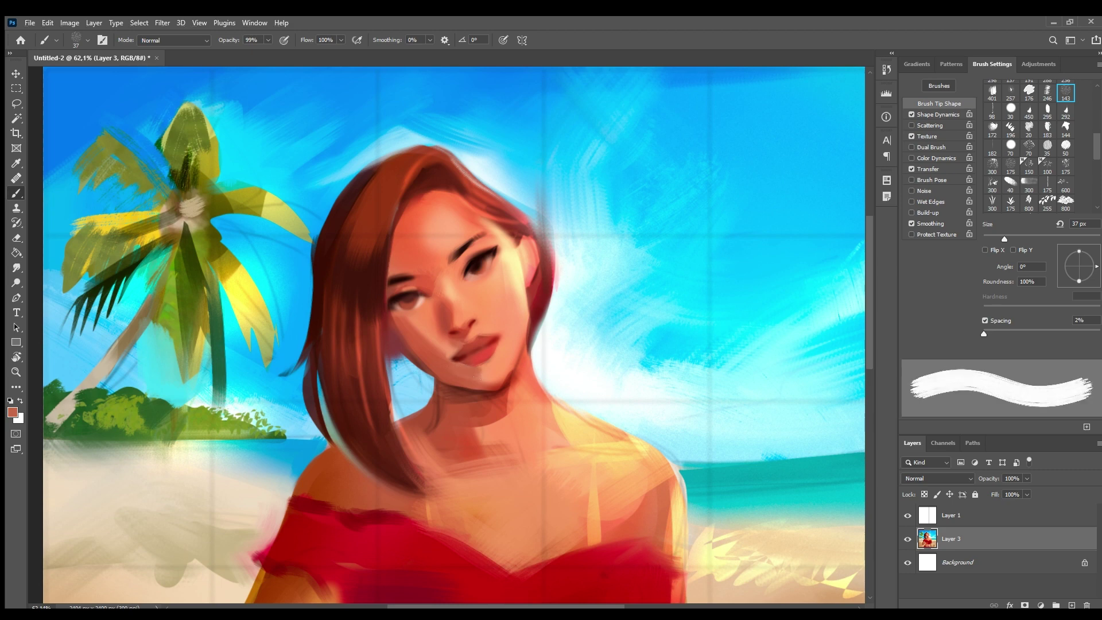
Step: Sample pale cyan from the sky and clean up the gap between the hair and neck with a 37 px brush
left_click(491, 369, "alt")
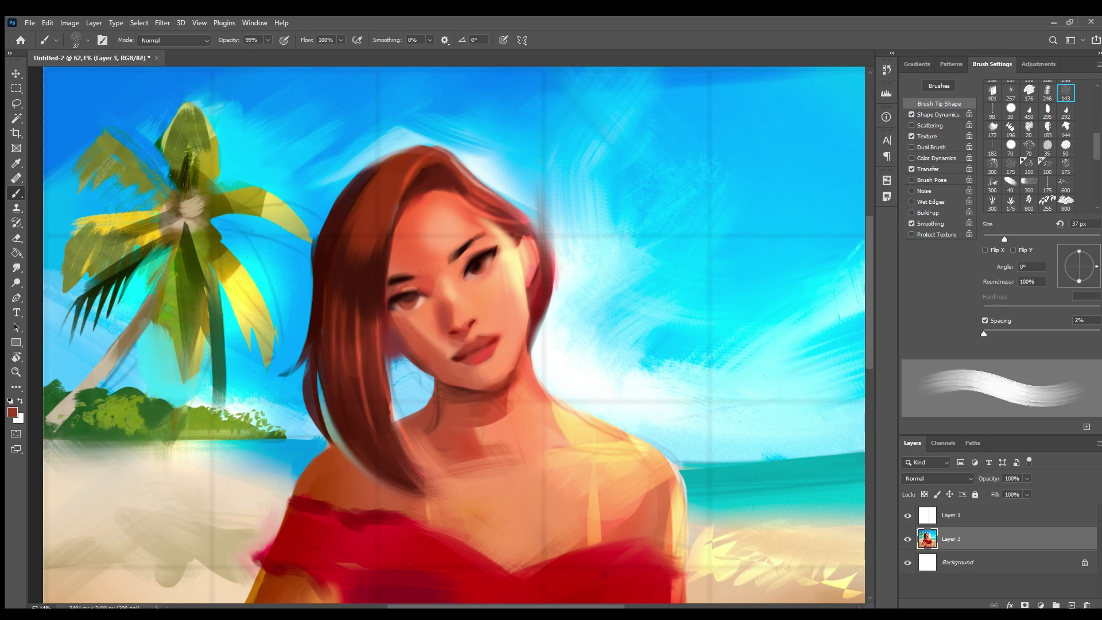
left_click(415, 399, "alt")
left_click(420, 395, "alt")
left_click(425, 402, "ctrl+alt")
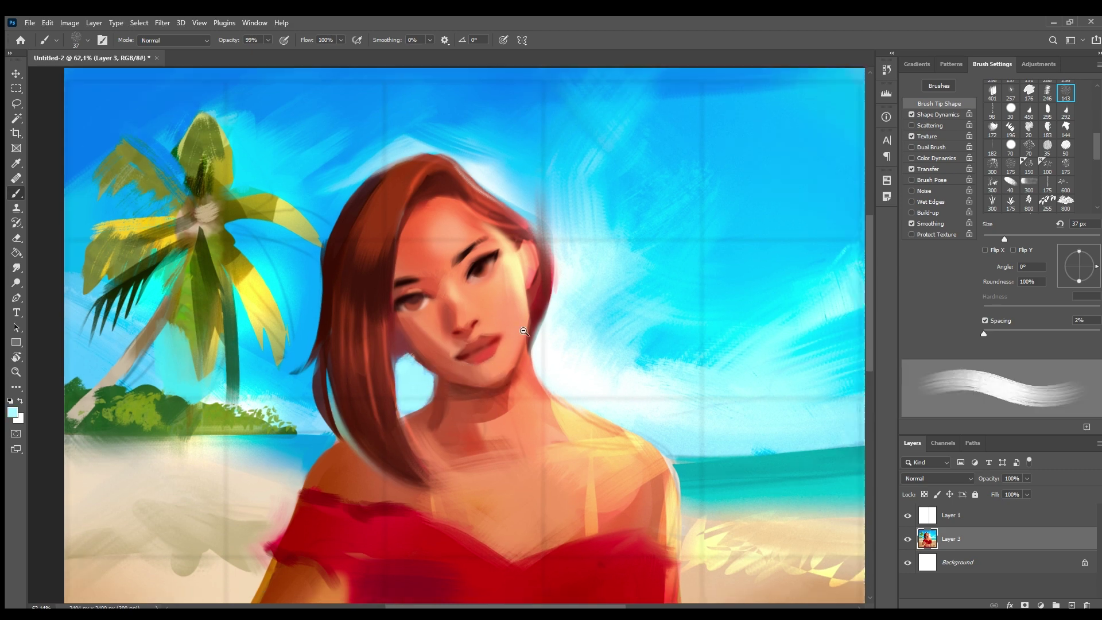
left_click(430, 405, "ctrl+alt")
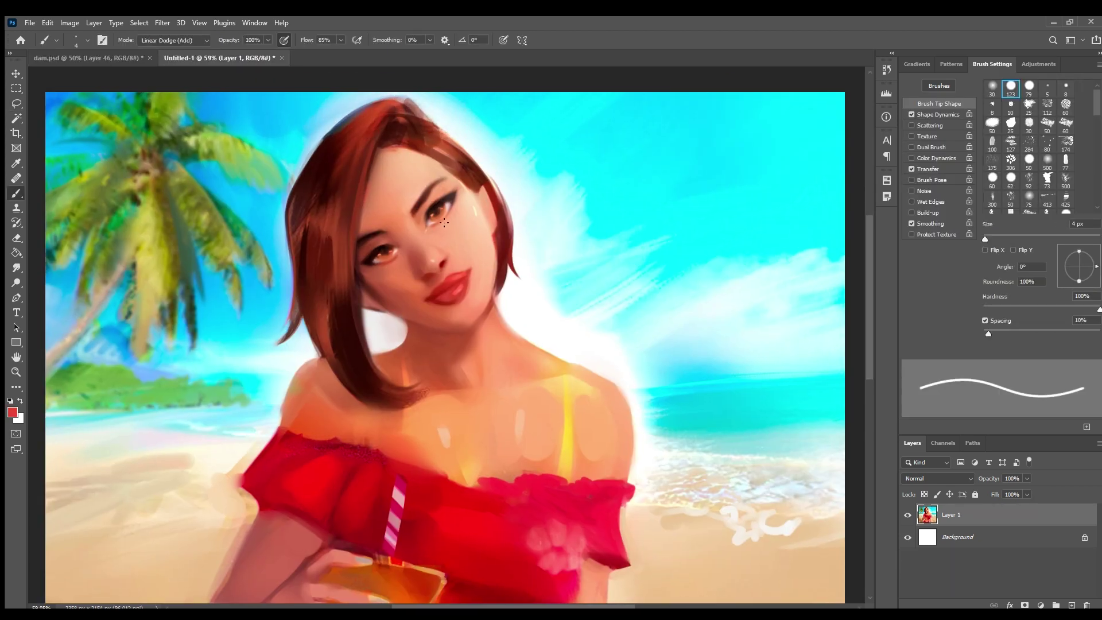
Step: Sample red from the top and brighten the sleeve on the straight arm with a 101 px Linear Dodge (Add) brush
scroll(434, 232, "down", 1)
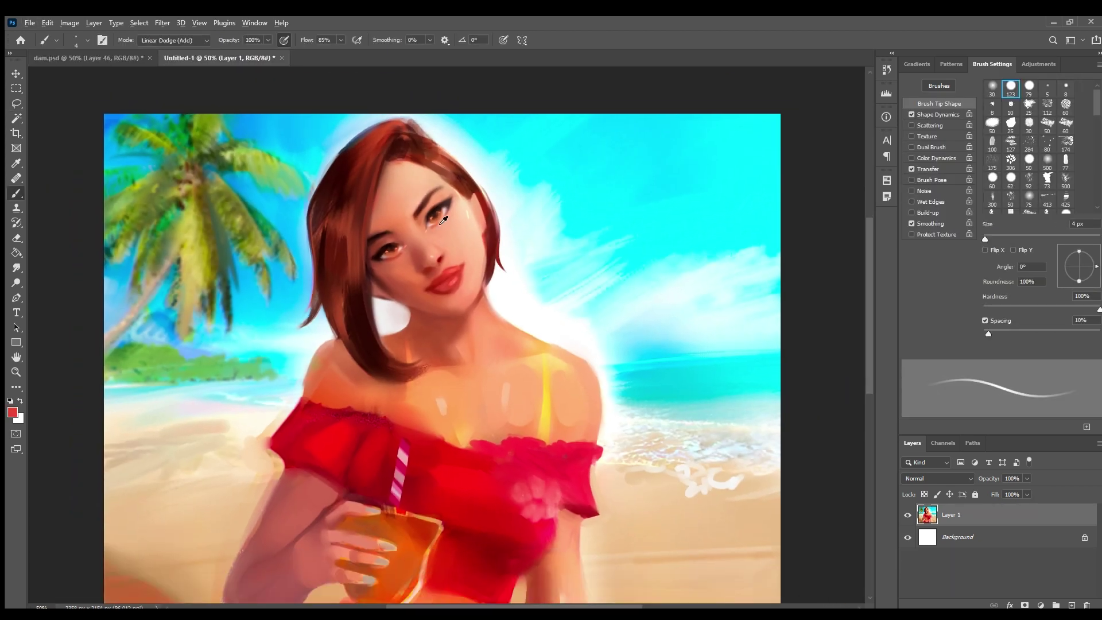
key("bracketright")
key("bracketright")
key("bracketright")
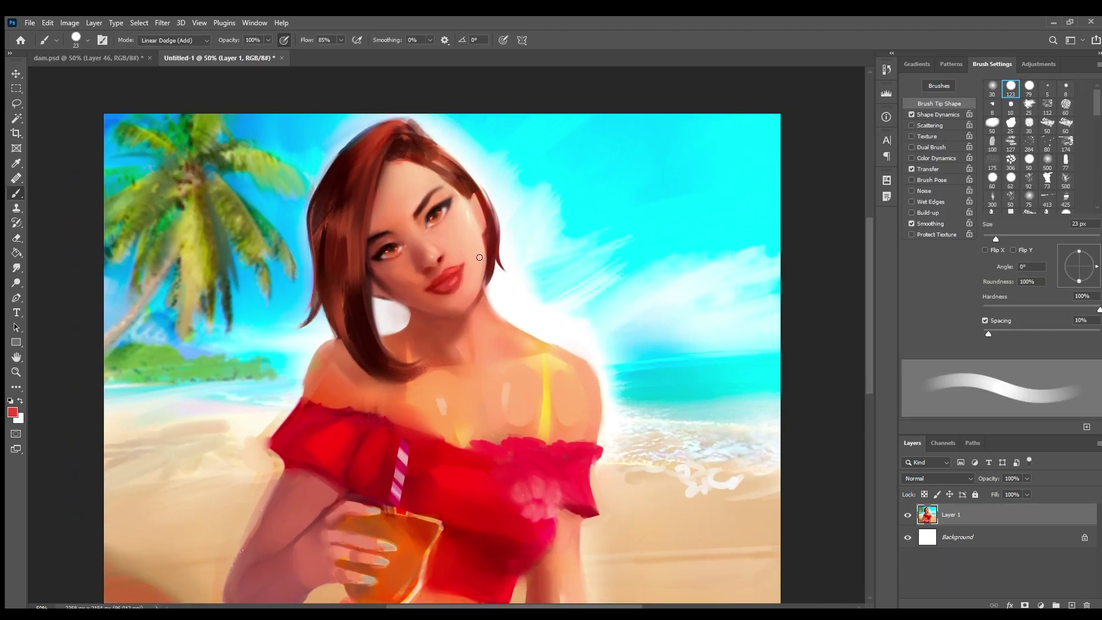
scroll(479, 257, "down", 1)
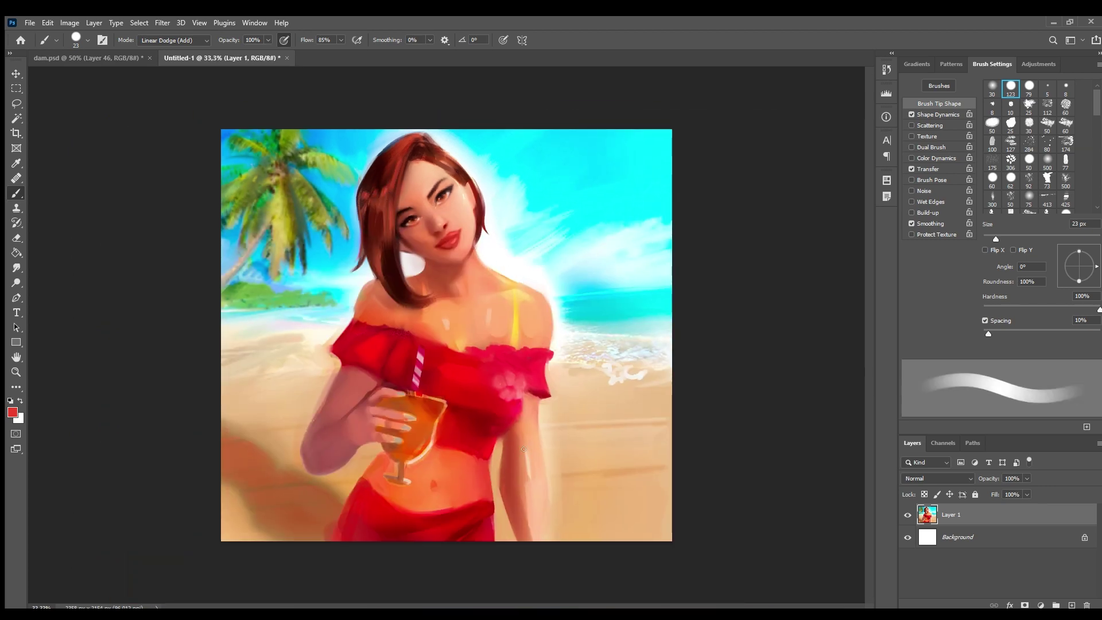
left_click(505, 414, "alt")
key("bracketright")
key("bracketright")
key("bracketright")
key("bracketright")
key("bracketright")
key("bracketright")
key("bracketright")
key("bracketright")
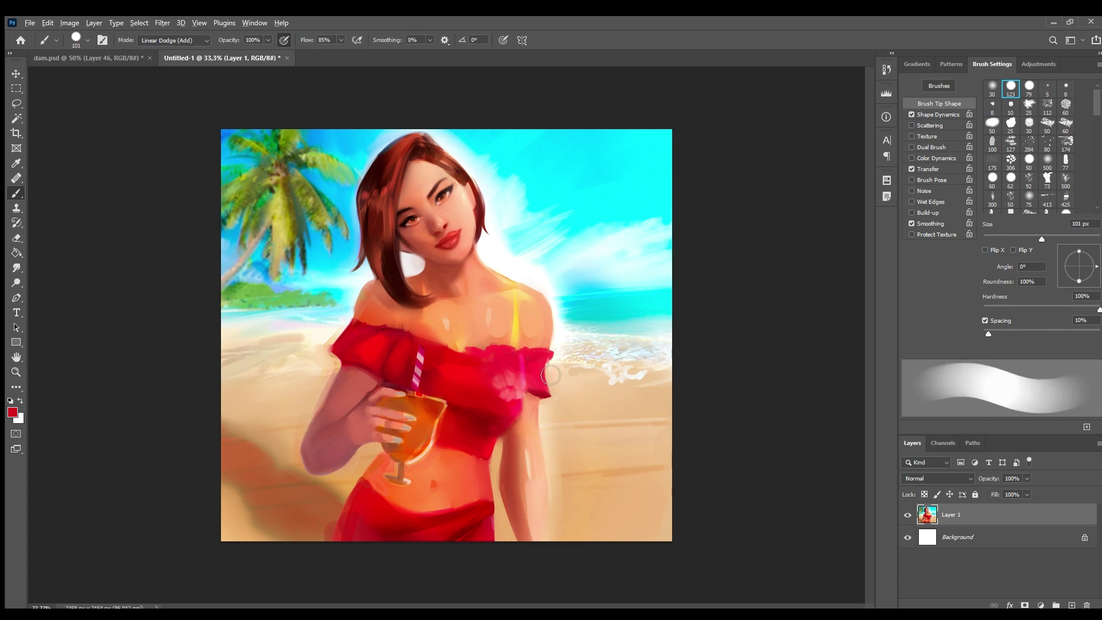
Step: Sample yellow from the chest highlight and paint a rim of light between the waist and straight arm with a 71 px brush
left_click(514, 333, "alt")
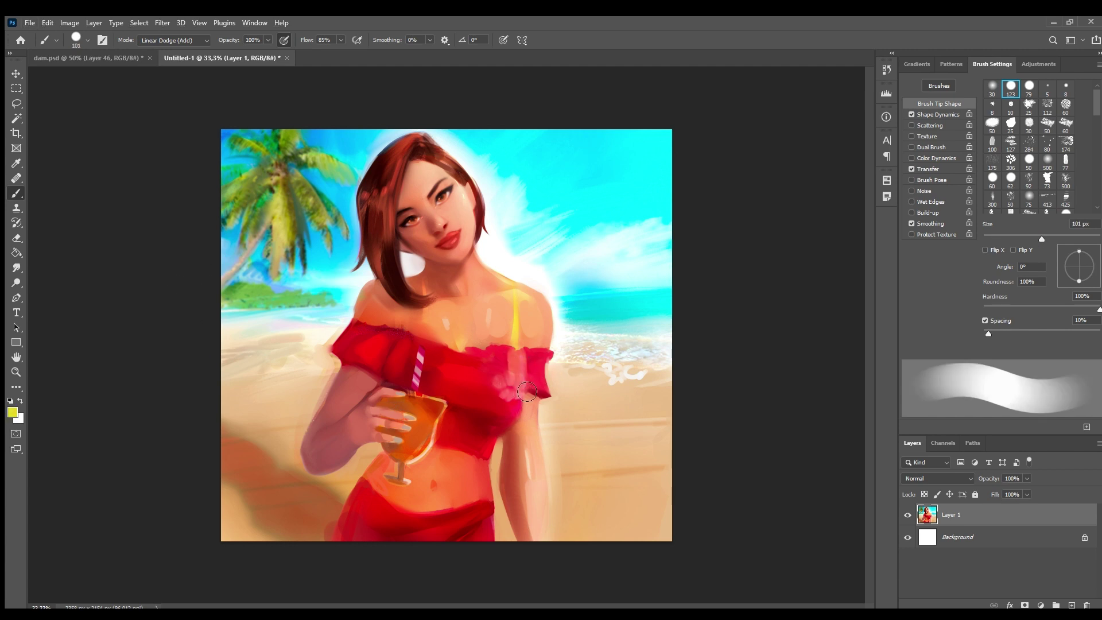
left_click_drag(488, 459, 495, 510)
key("ctrl+z")
key("bracketleft")
key("bracketleft")
key("bracketleft")
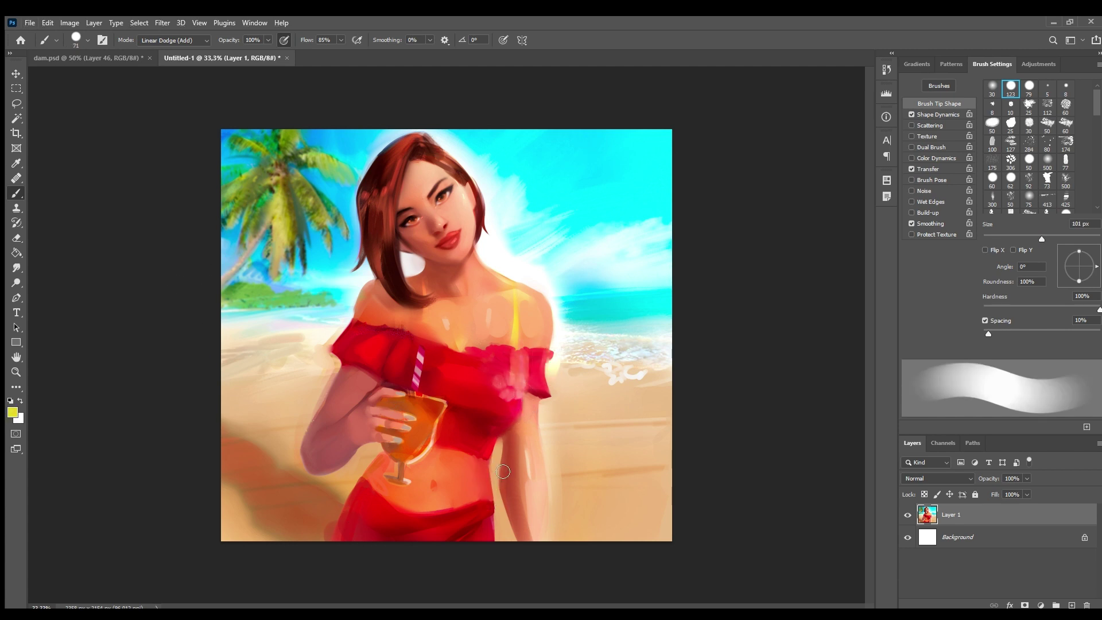
key("ctrl+z")
mouse_move(491, 457)
left_mouse_down()
mouse_move(495, 514)
mouse_move(491, 483)
mouse_move(494, 511)
left_mouse_up()
Step: Strengthen the yellow glow between the waist and straight arm with a soft brush enlarged to 175 px
key("bracketright")
key("bracketright")
key("bracketright")
key("bracketright")
key("bracketright")
key("bracketright")
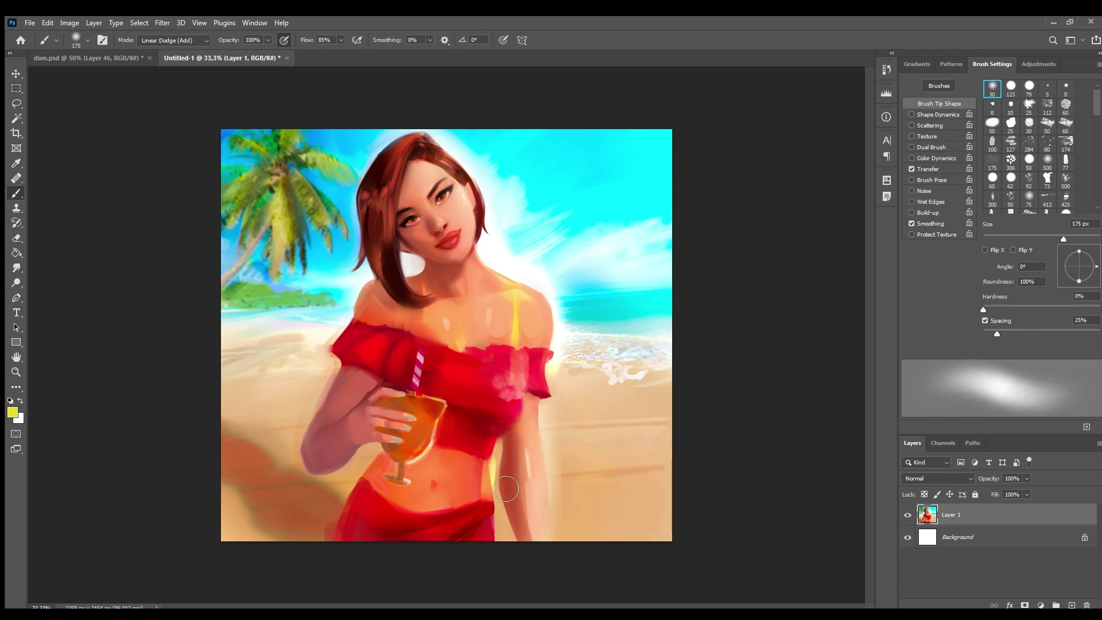
key("comma")
left_click_drag(549, 393, 546, 459)
key("ctrl+z")
left_click_drag(374, 448, 385, 477)
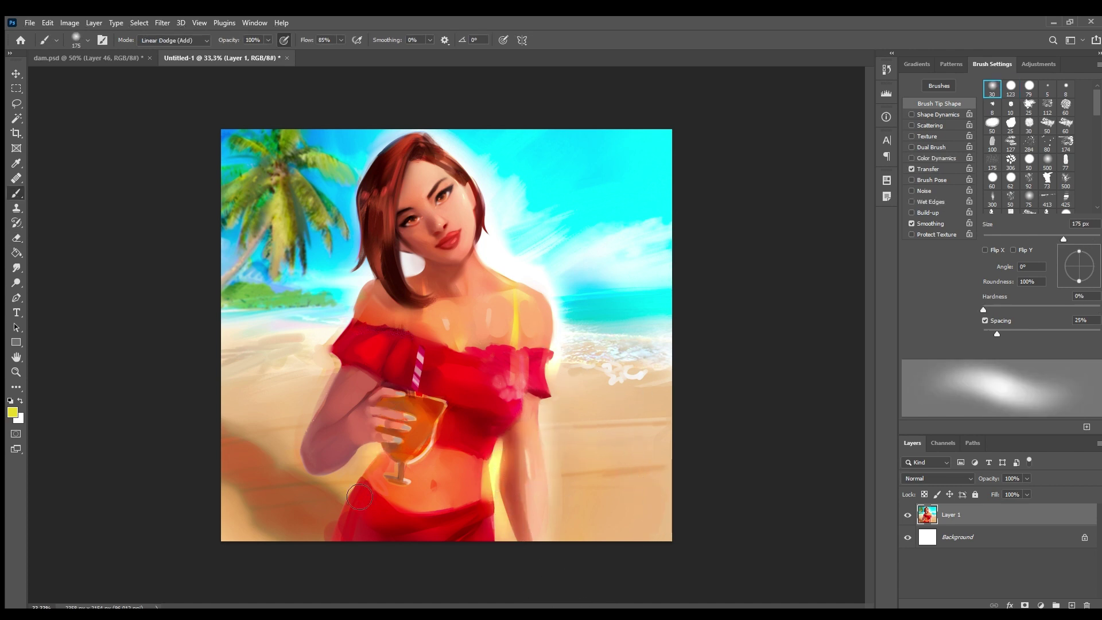
Step: Brighten the drink with soft yellow, and lighten the straw inside a lasso selection using an 85 px brush
mouse_move(413, 419)
left_mouse_down()
mouse_move(436, 454)
mouse_move(392, 409)
left_mouse_up()
left_click(417, 339, "alt")
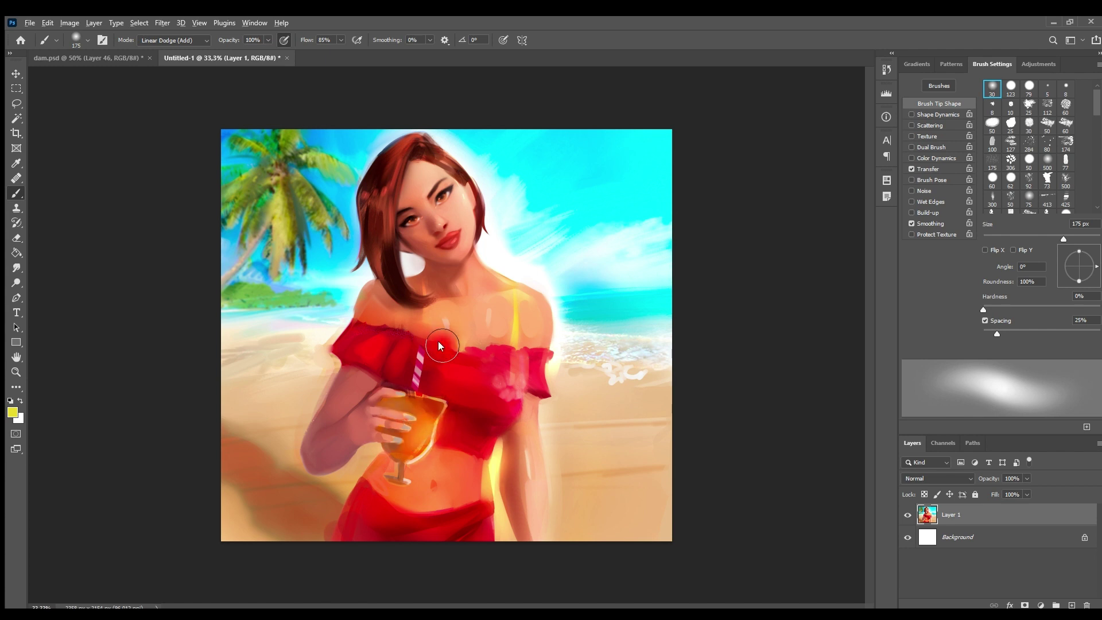
key("bracketleft")
key("l")
key("b")
left_click(425, 343, "alt")
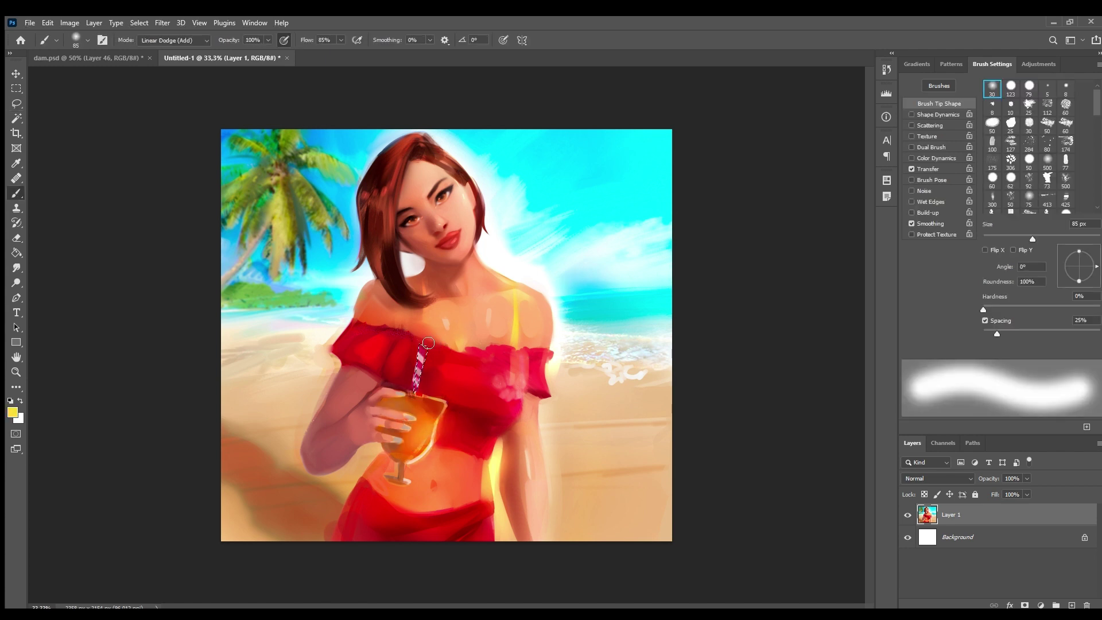
key("ctrl+minus")
key("ctrl+plus")
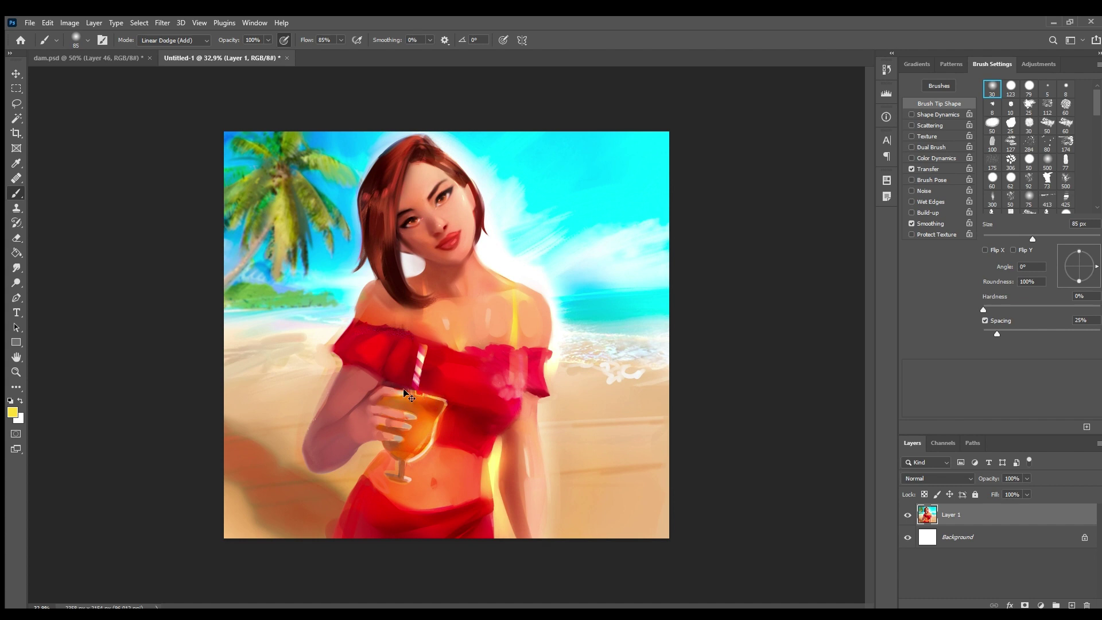
Step: Sample green and pale cyan to blend the palm fronds, distant island and shoreline with a 78 px Mixer Brush
key("shift+b")
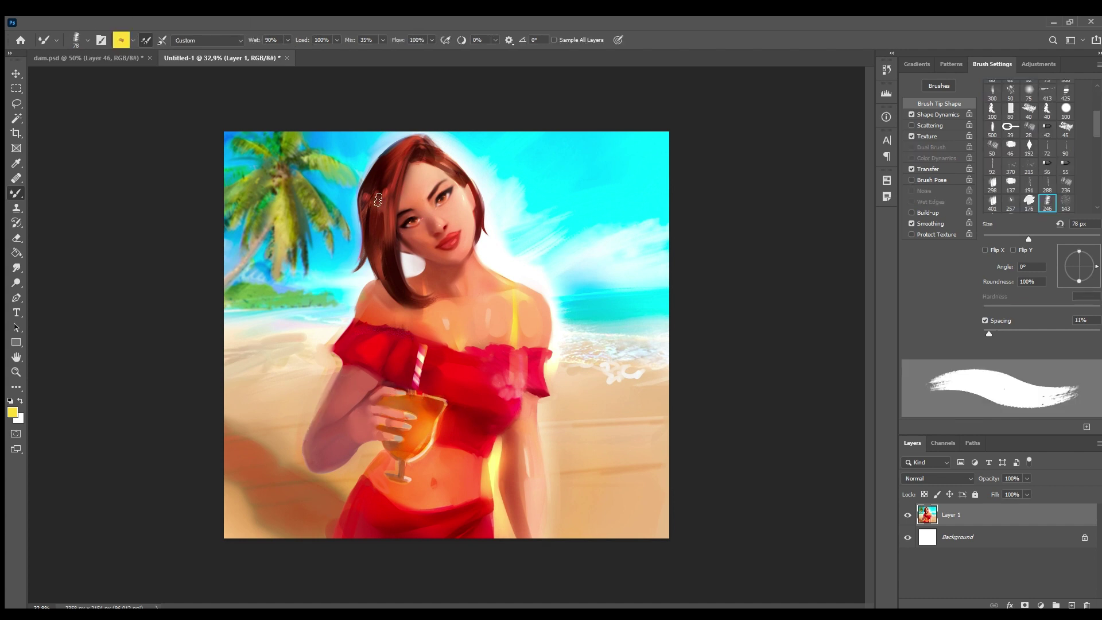
left_click(345, 234, "alt")
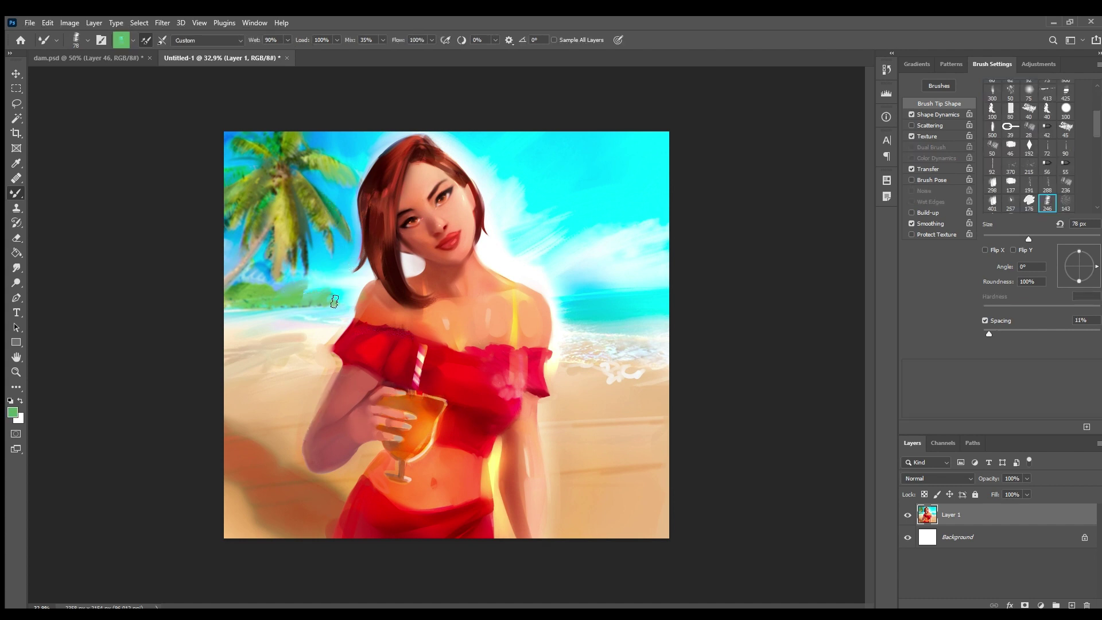
left_click(243, 323, "alt")
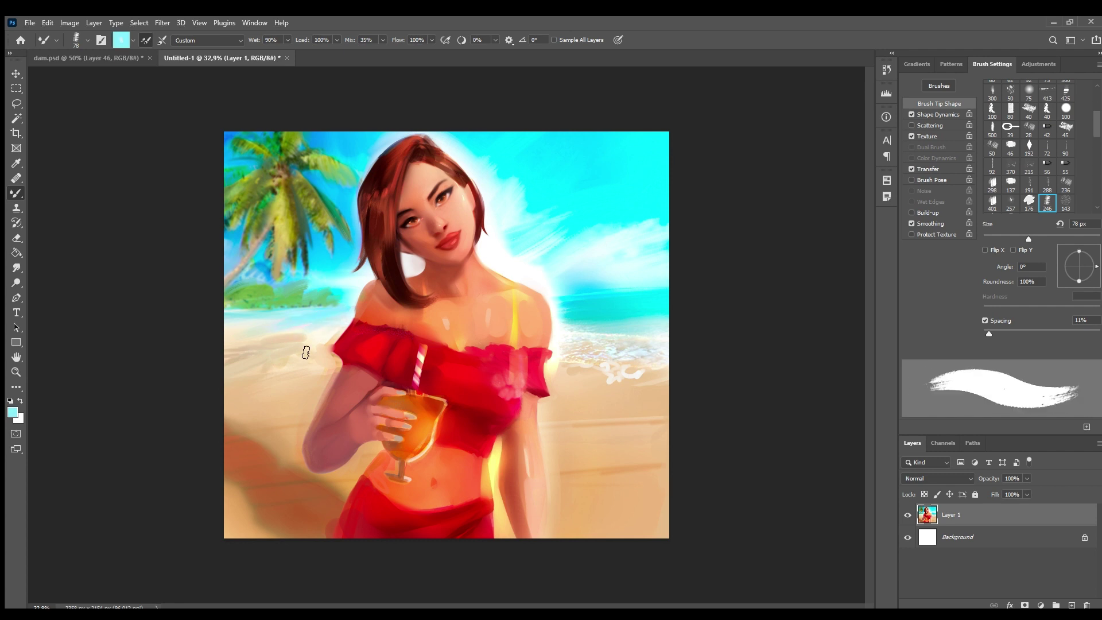
Step: Deepen the lips and darken the palm-side corner of the painting with a soft Overlay brush enlarged to 846 px
left_click(522, 365, "alt")
key("shift+b")
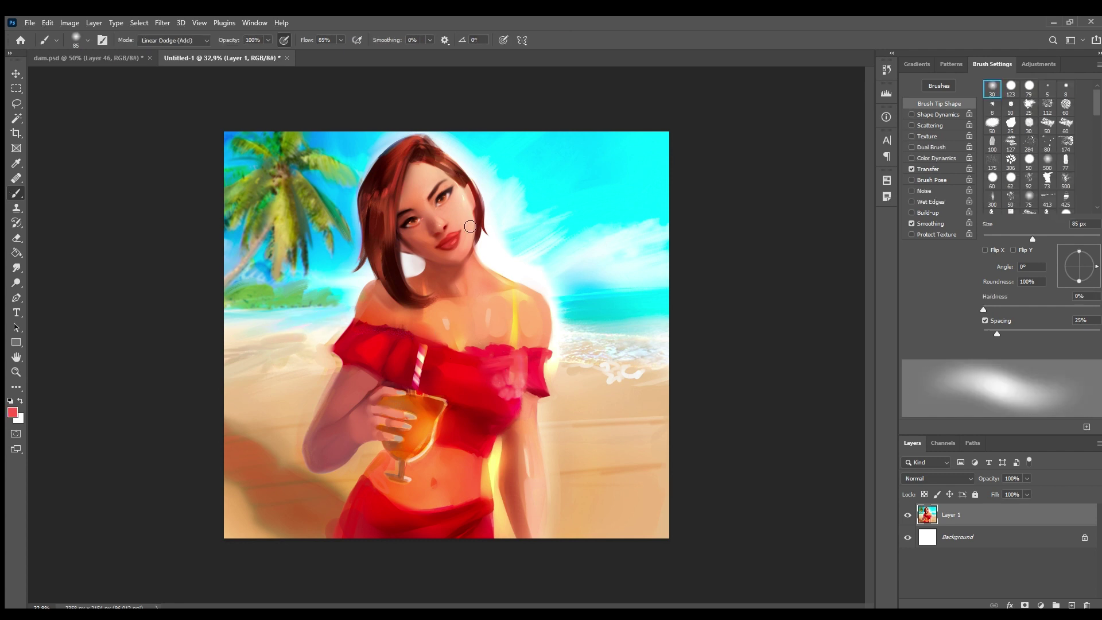
key("shift+alt+o")
left_click(439, 241, "alt")
key("bracketright")
key("bracketright")
key("bracketright")
key("bracketright")
key("bracketright")
key("bracketright")
key("bracketright")
key("bracketright")
key("bracketright")
key("bracketright")
key("bracketright")
key("bracketright")
key("bracketright")
key("bracketright")
key("bracketright")
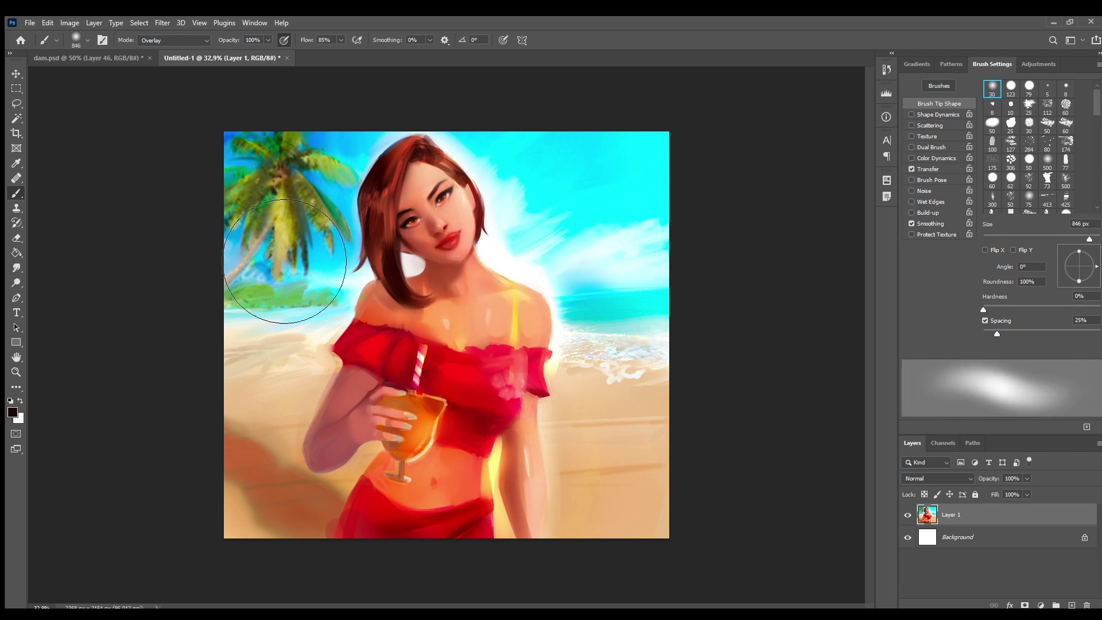
left_click(128, 295, "alt")
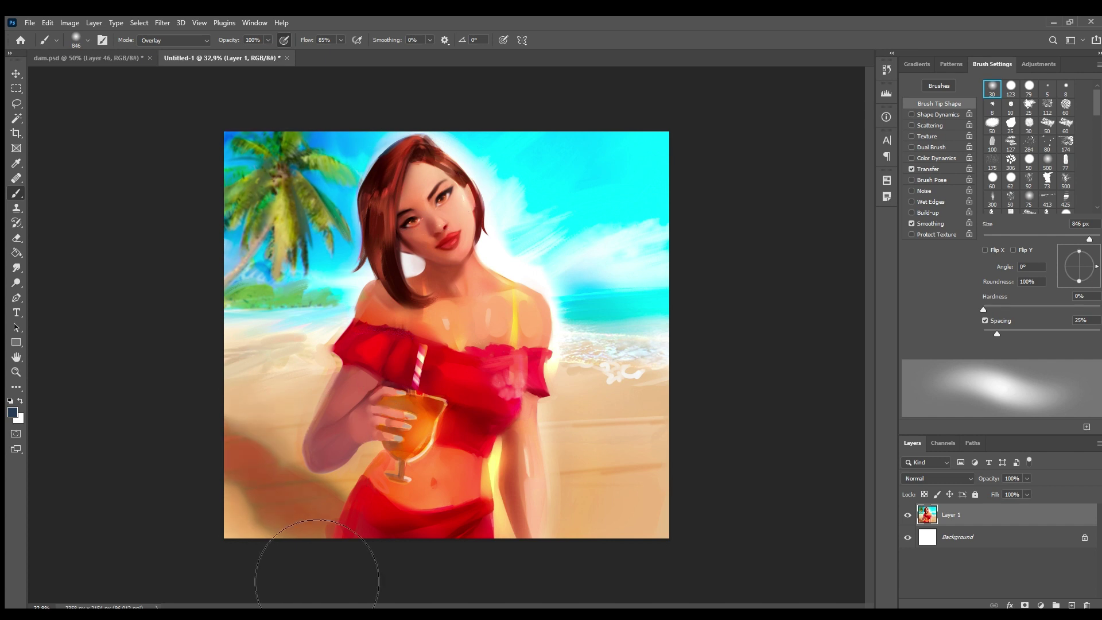
Step: Sample sky blue and hair reds to blend the hair's outer edges with a 108 px Mixer Brush
key("shift+b")
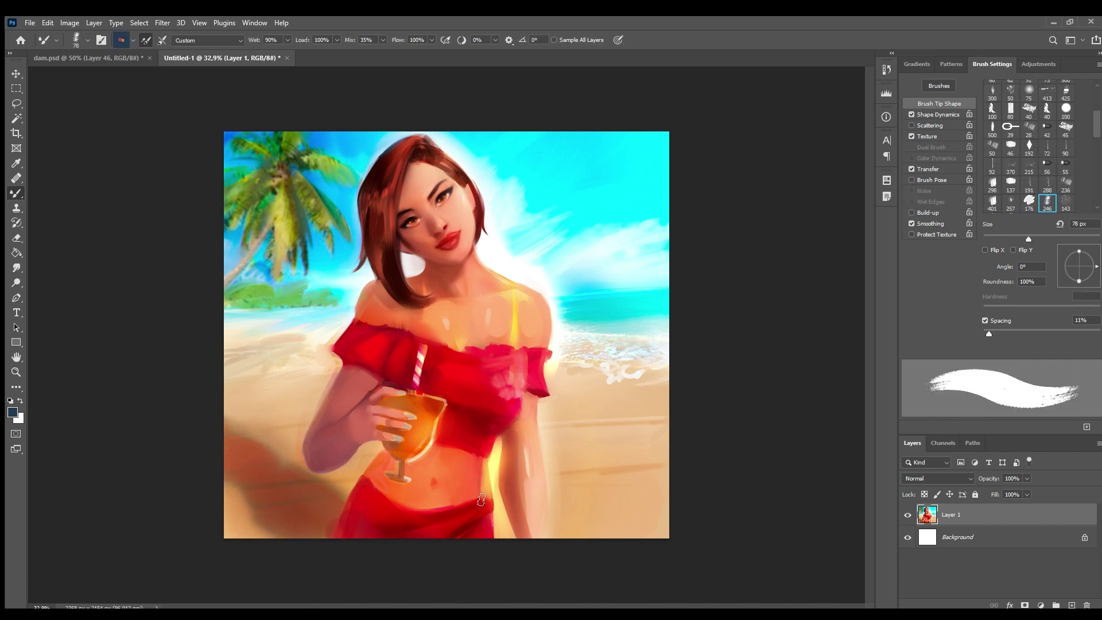
key("r")
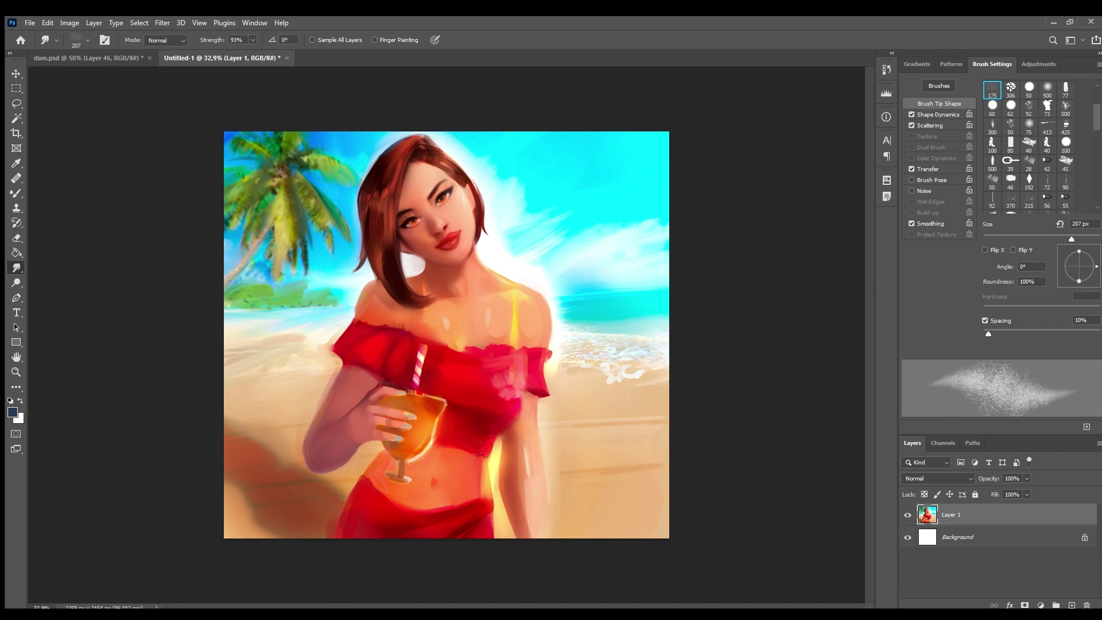
key("b")
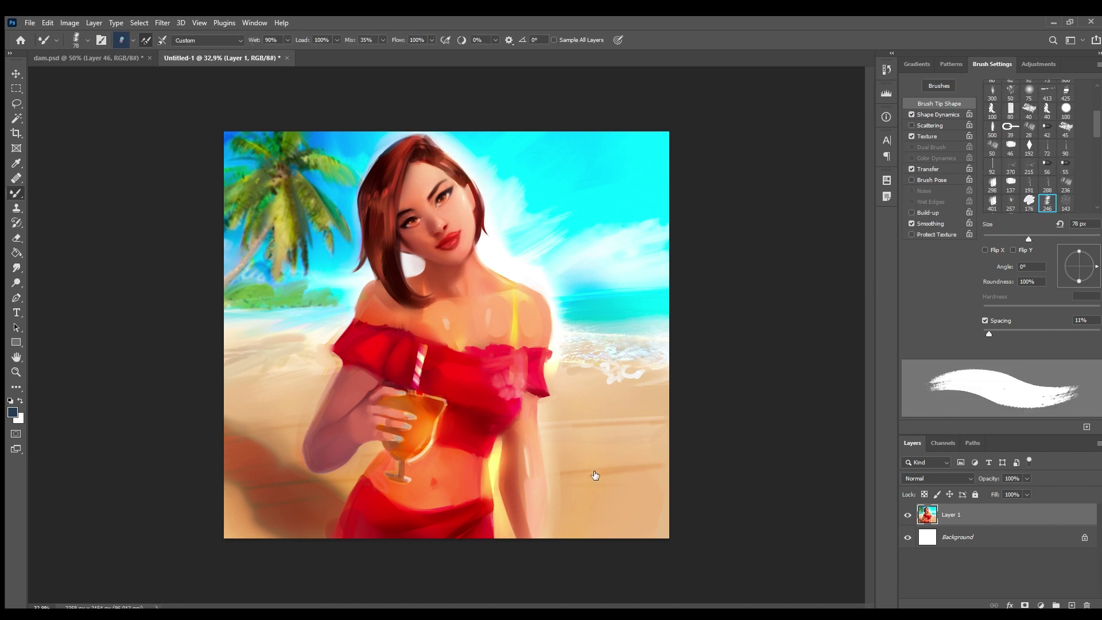
key("period")
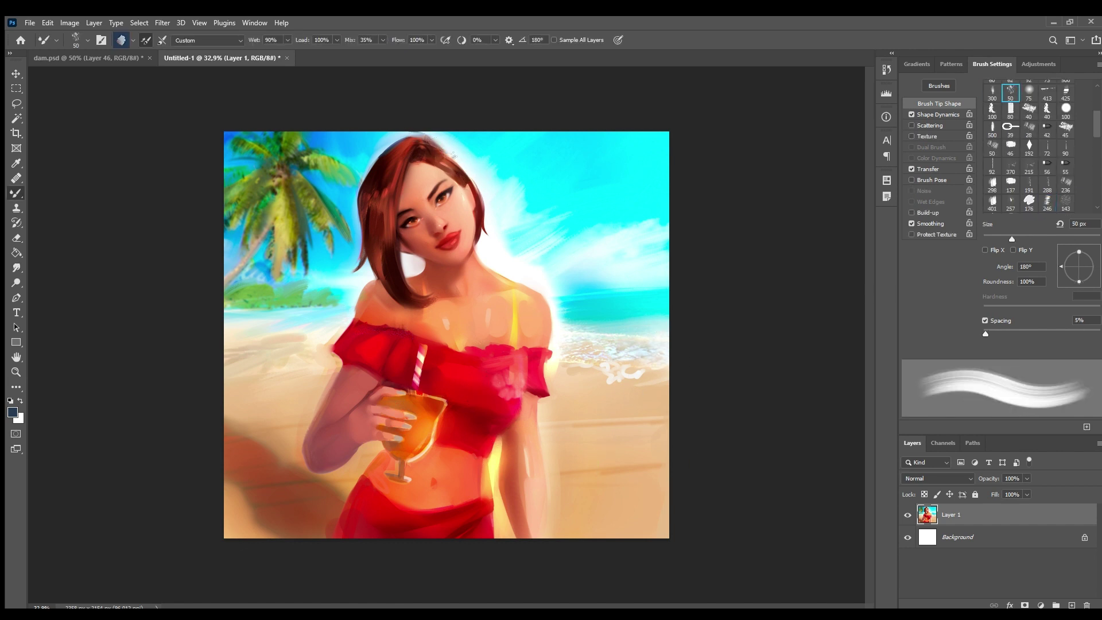
left_click(382, 144, "alt")
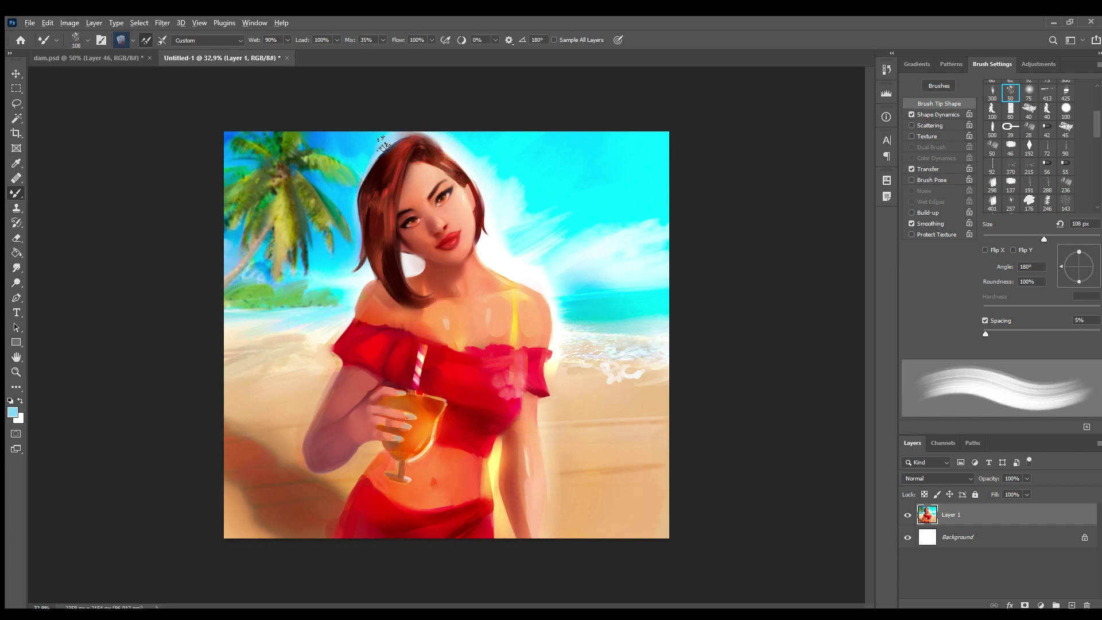
left_click(489, 208, "alt")
left_click_drag(477, 181, 495, 263)
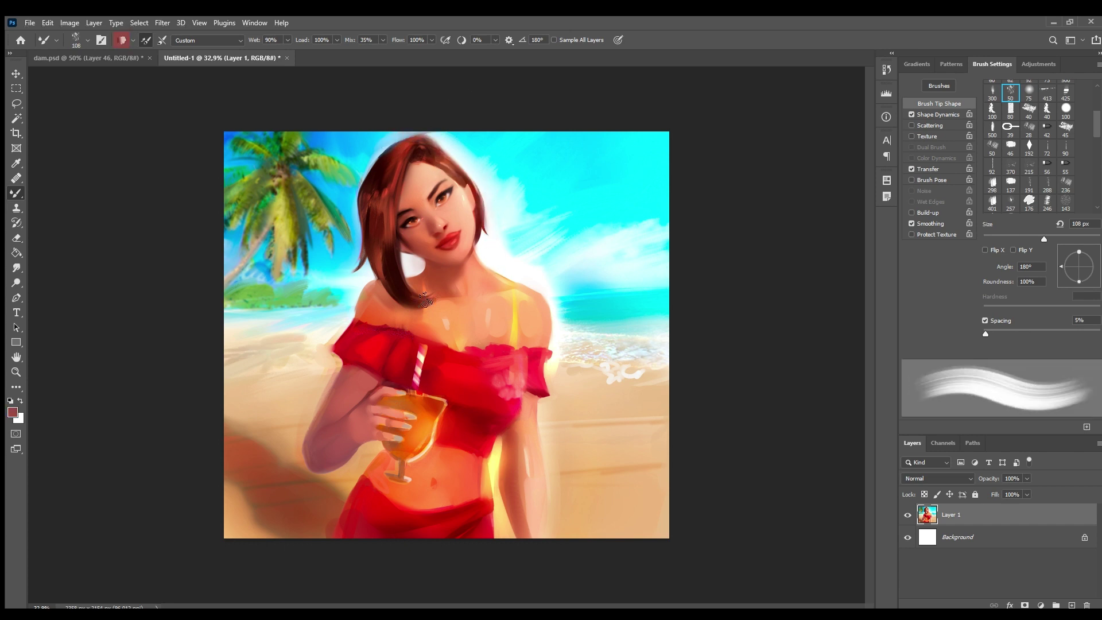
left_click(482, 219, "alt")
Step: Lasso flower shapes across the sleeve and front of the red top as one combined selection
key("l")
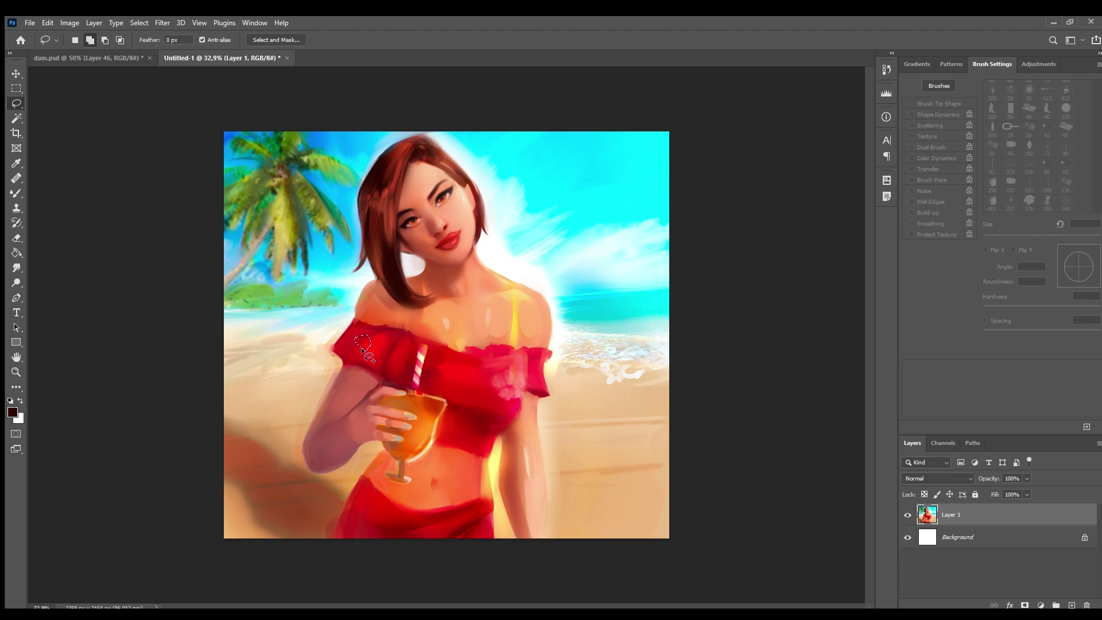
left_click_drag(366, 356, 373, 361)
left_click_drag(455, 352, 451, 360)
mouse_move(506, 381)
left_mouse_down()
mouse_move(516, 386)
mouse_move(474, 396)
left_mouse_up()
left_click_drag(477, 444, 482, 436)
left_click_drag(535, 368, 541, 363)
key("b")
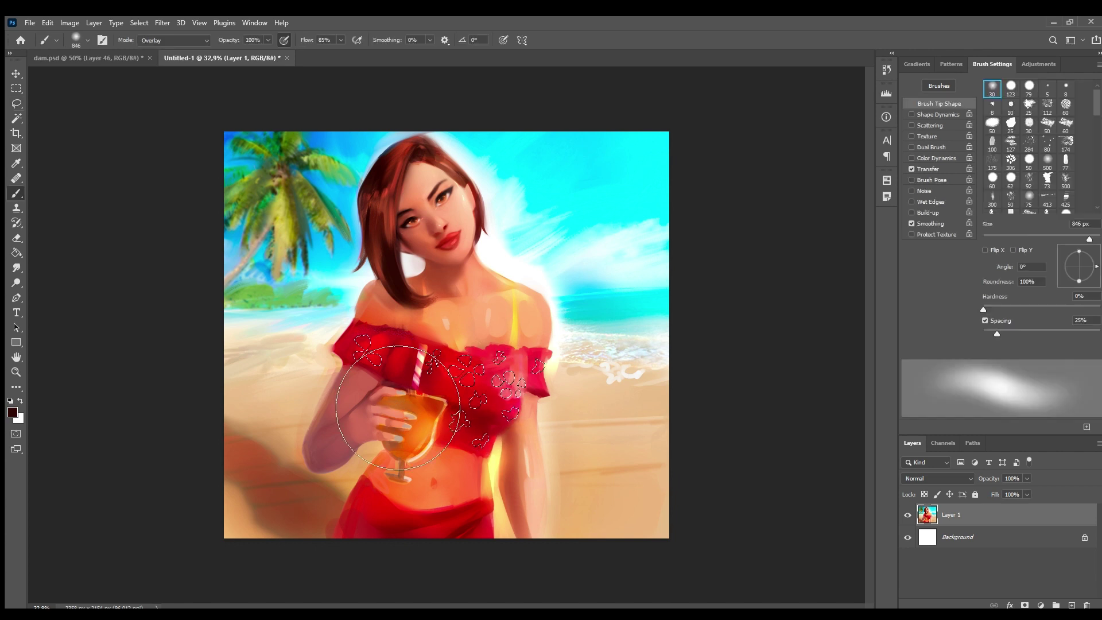
Step: Fill the flower selections with pale pink using a soft 217 px Screen brush, and clear the selection
left_click(410, 388, "alt")
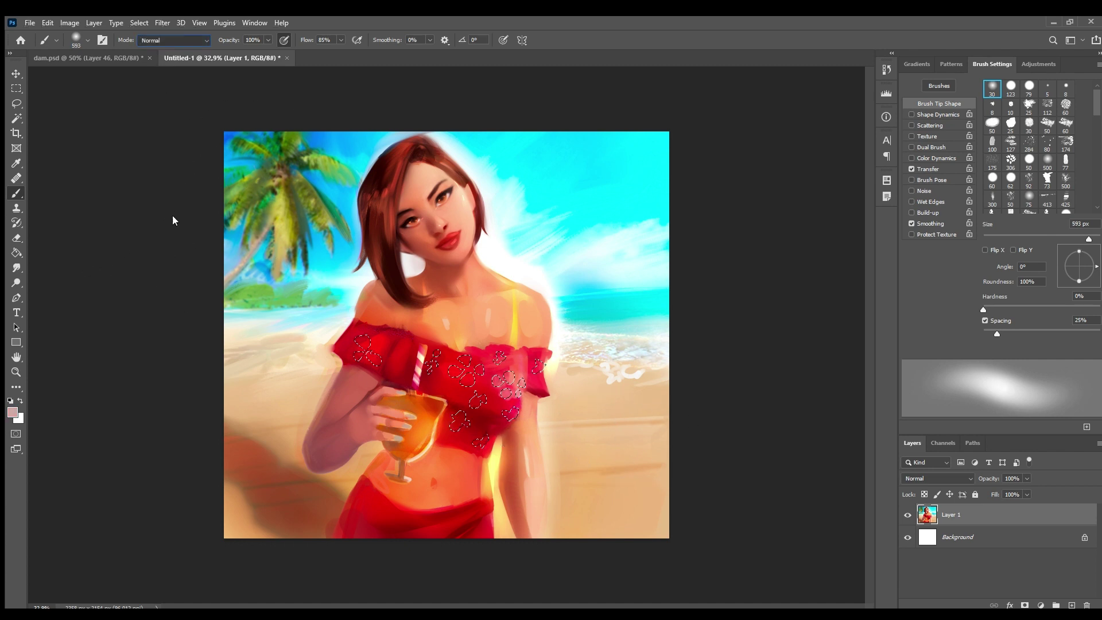
key("shift+alt+s")
key("[")
key("[")
key("[")
key("[")
left_click_drag(359, 341, 376, 362)
left_click_drag(454, 367, 508, 382)
key("ctrl+d")
key("ctrl+minus")
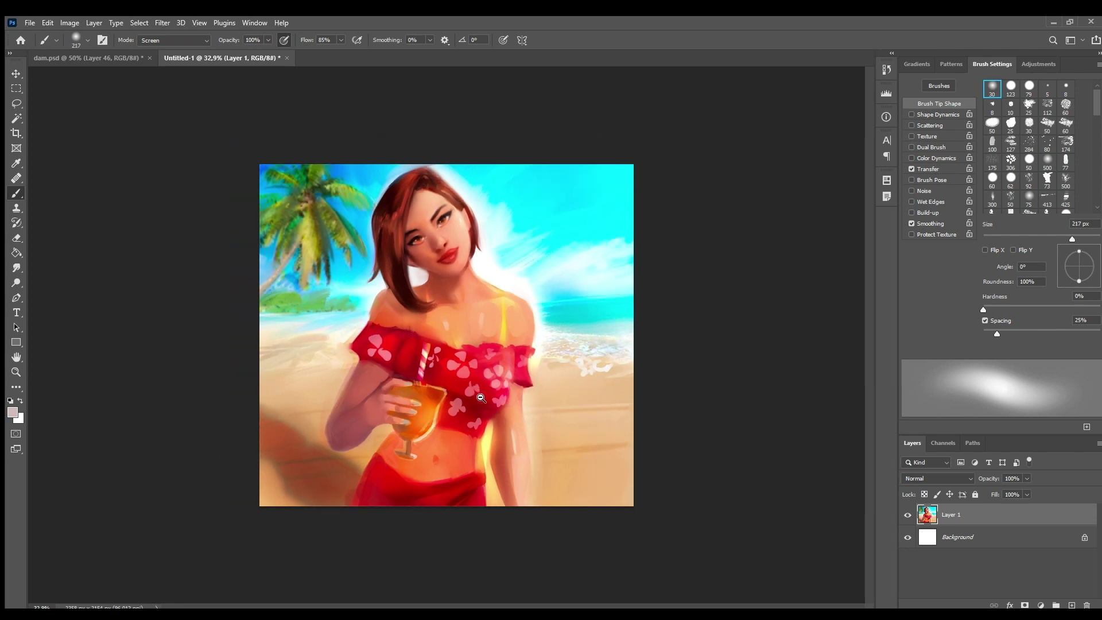
Step: Lasso and fill another pale pink flower on the sleeve of the bent arm beside the straw
left_click(480, 397, "alt")
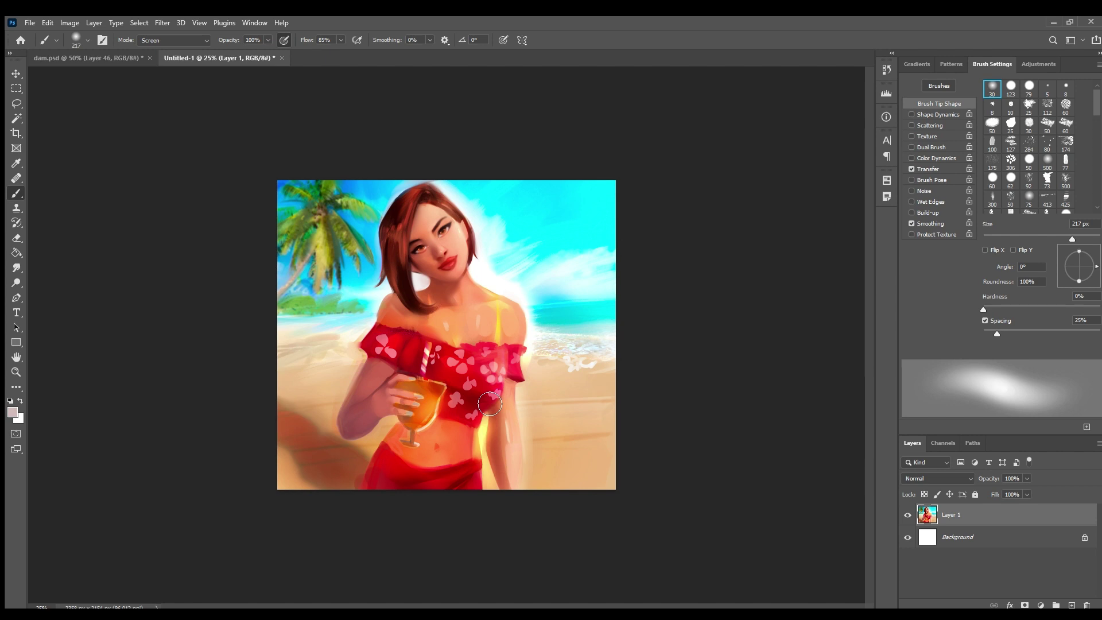
scroll(484, 365, "up", 2)
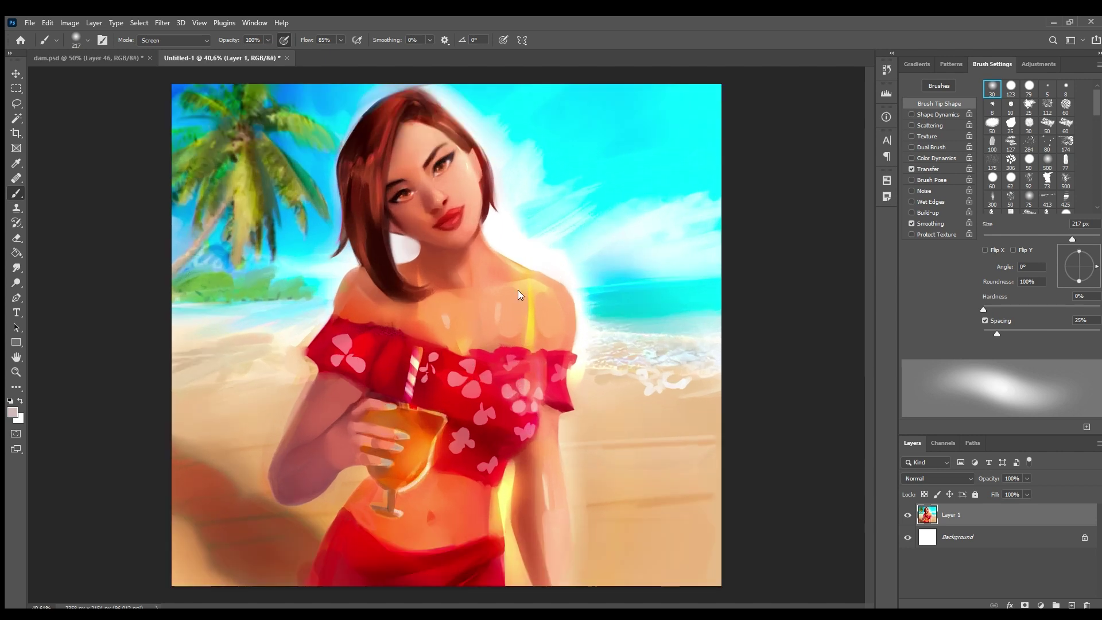
scroll(484, 366, "down", 1)
key("l")
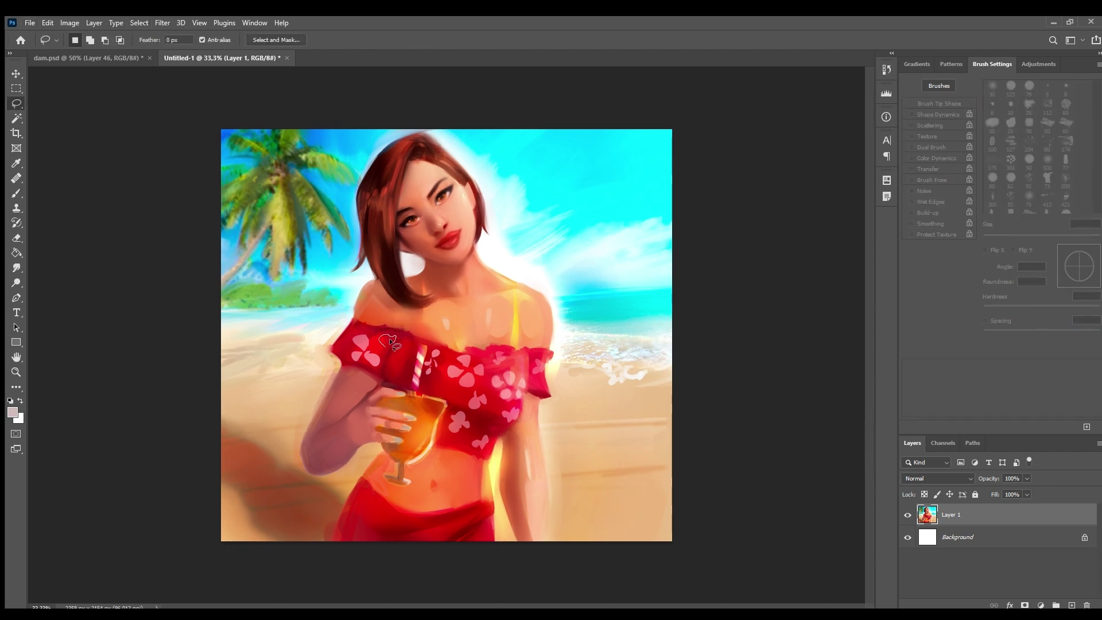
mouse_move(400, 328)
left_mouse_down()
mouse_move(389, 346)
mouse_move(401, 331)
left_mouse_up()
key("ctrl+d")
key("b")
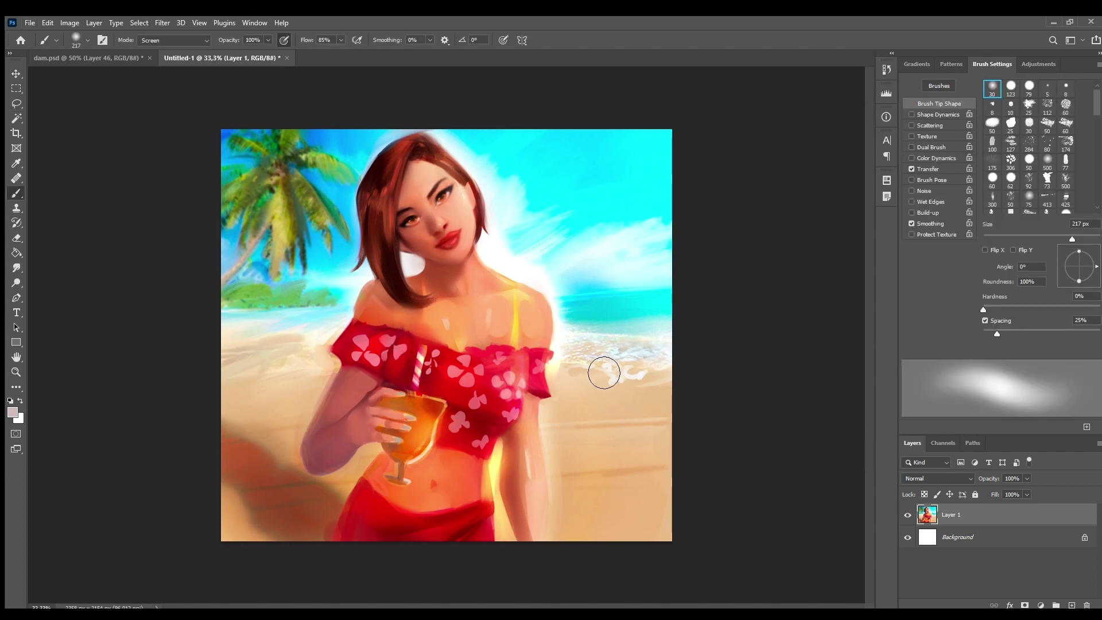
Step: Add more pale pink petals beside the straw and between the flowers on the front of the top
key("l")
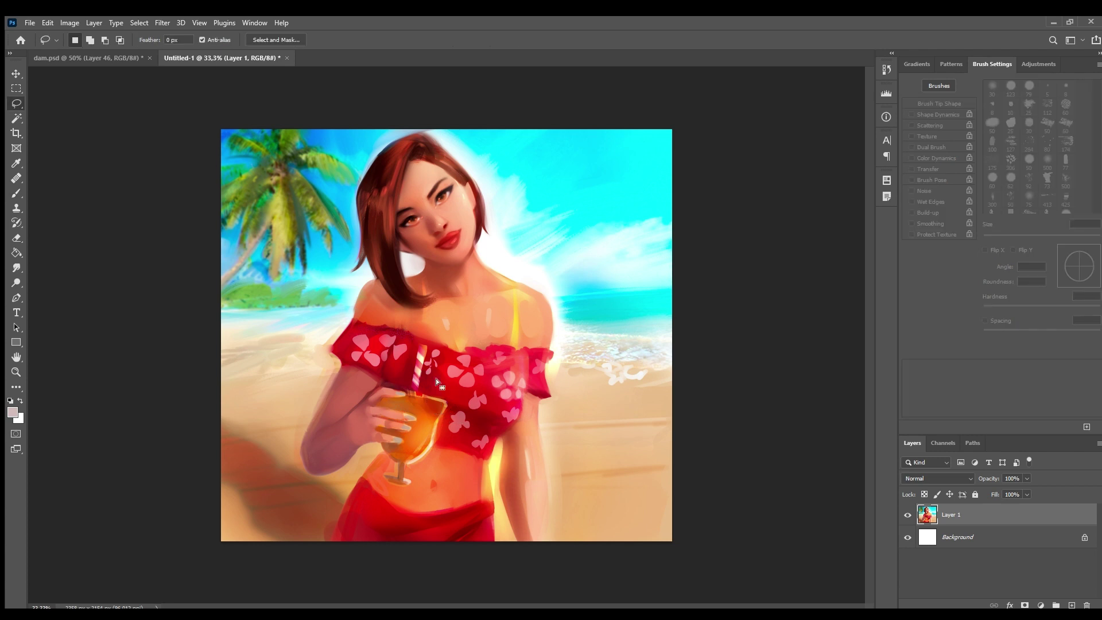
left_click_drag(436, 380, 439, 374)
key("v")
key("ctrl+d")
key("b")
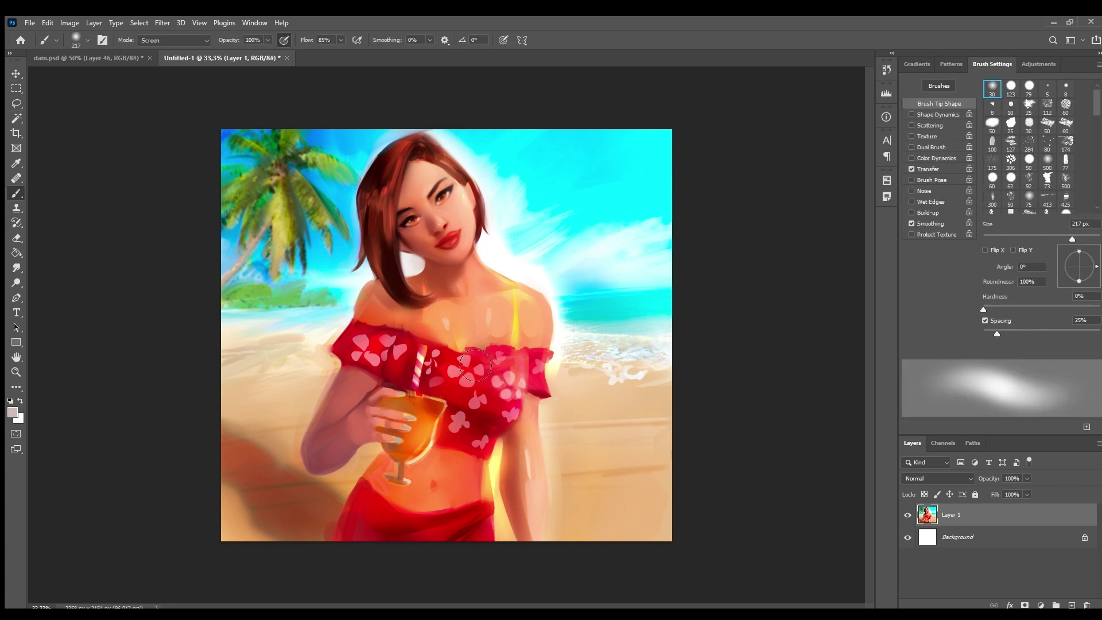
key("l")
key("b")
Step: Paint dark red centres on the pink flowers with an 8 px brush in Normal mode
key("F2")
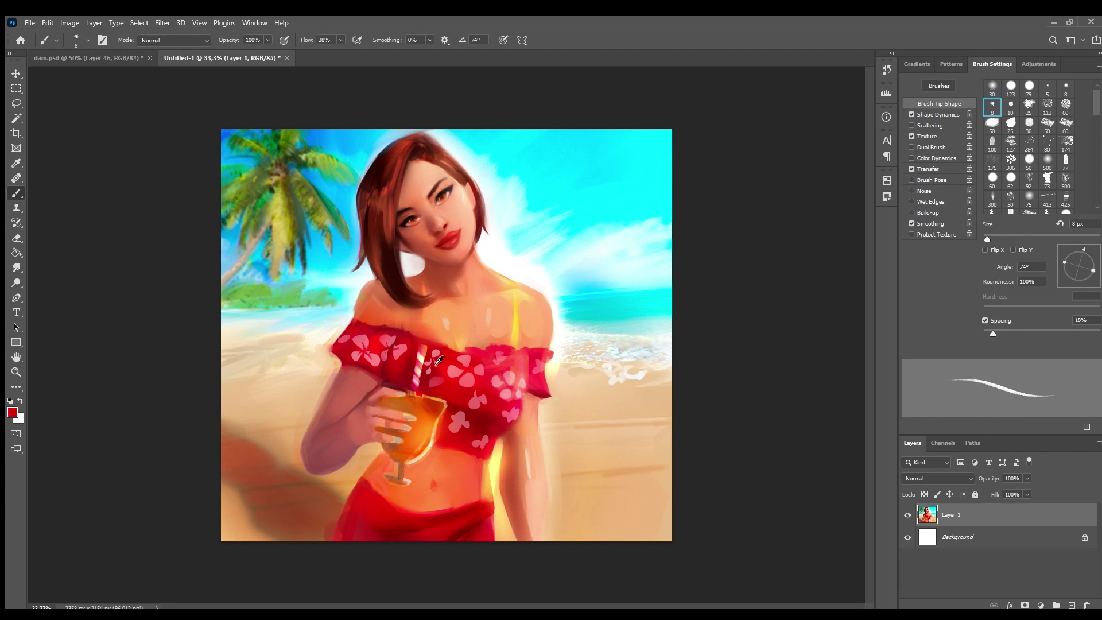
left_click(458, 414, "alt")
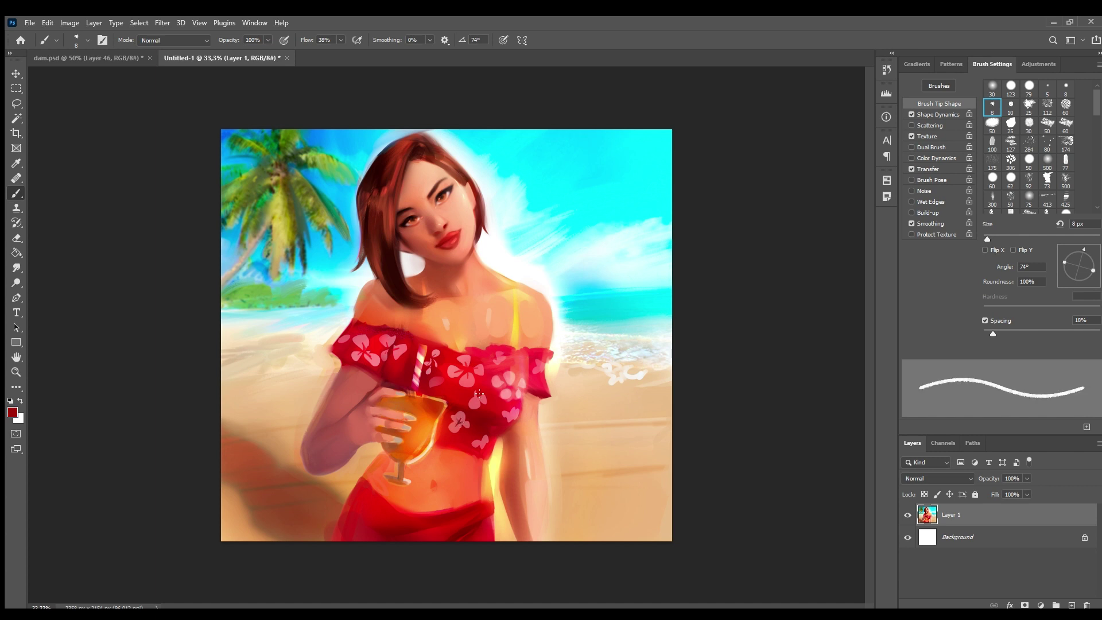
Step: Sample skin tones and repaint the yellow streak and highlights on the chest and straight arm, reducing the textured brush from 69 to 39 px
left_click(534, 313, "alt")
key("period")
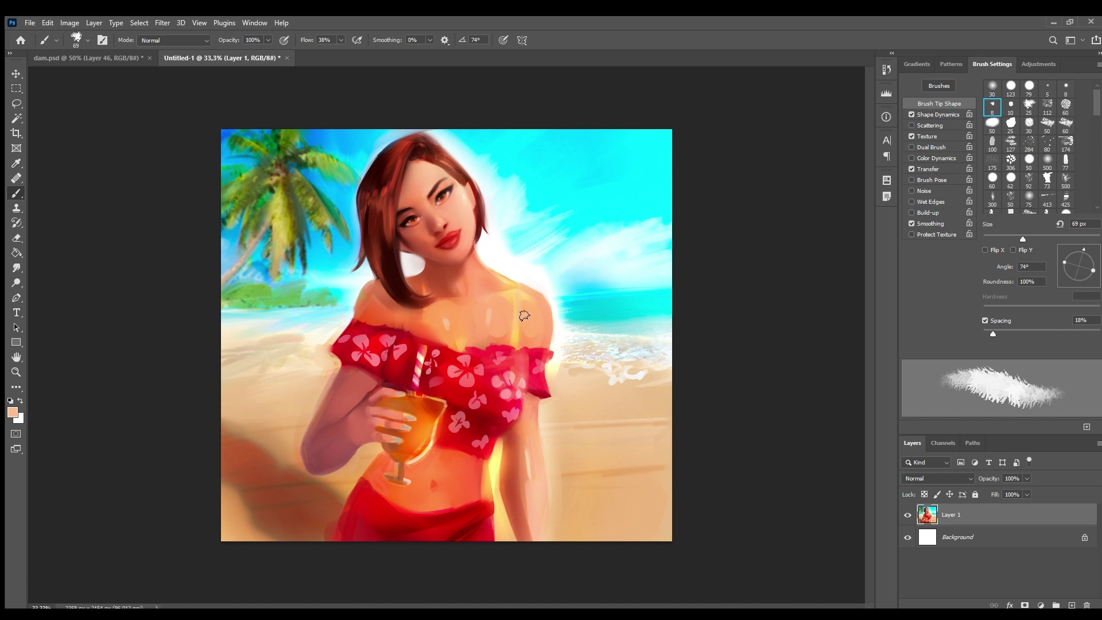
left_click(445, 323, "alt")
key("bracketleft")
key("bracketleft")
key("bracketleft")
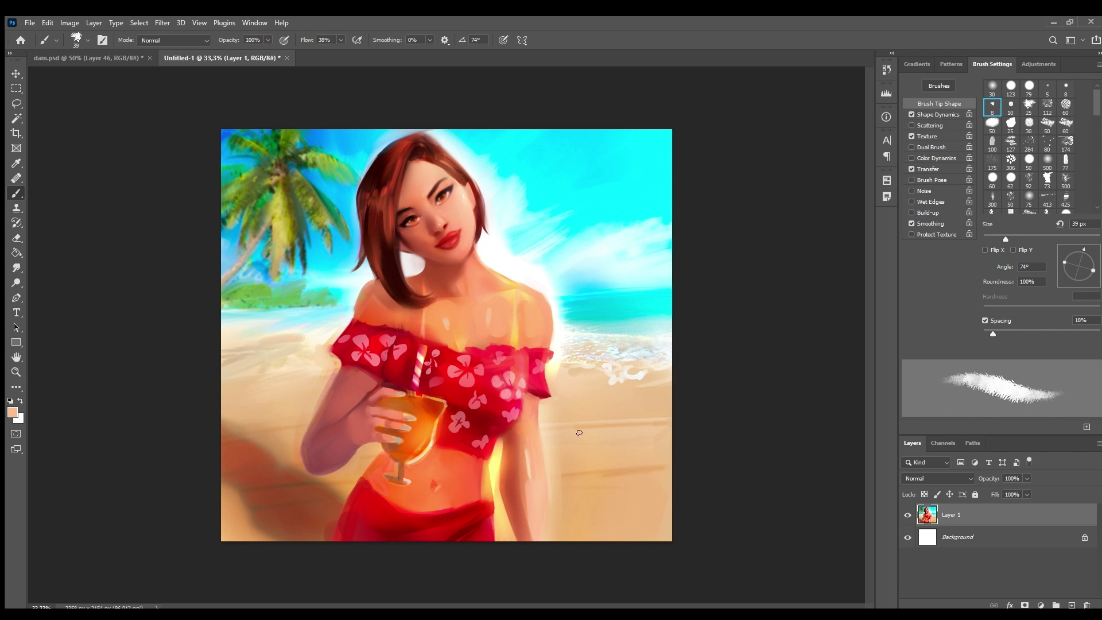
left_click(524, 437, "alt")
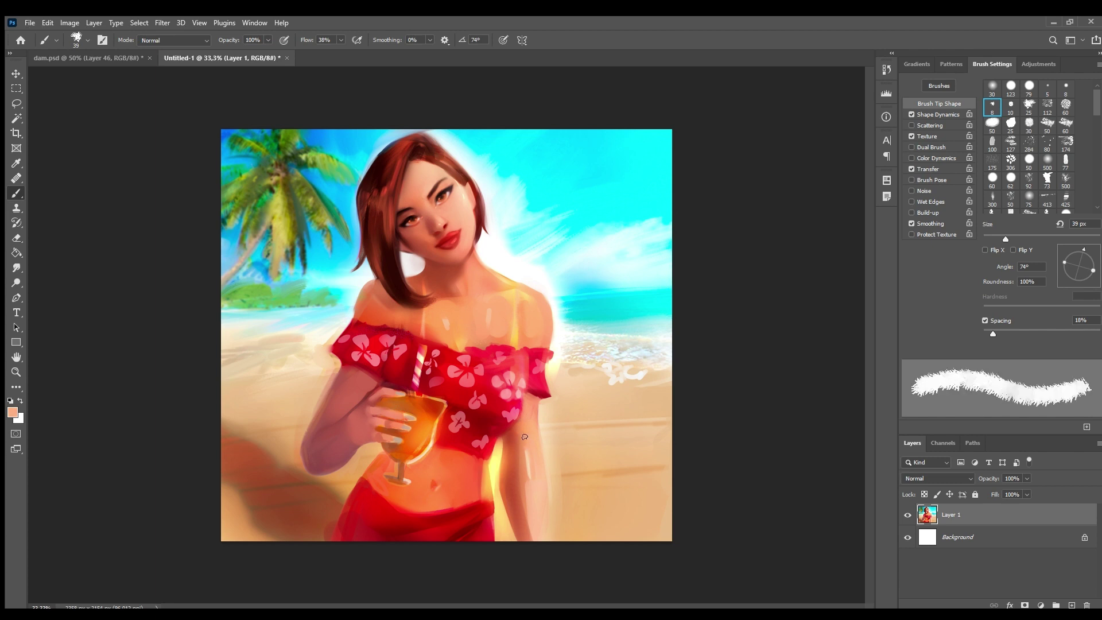
left_click(493, 313, "alt")
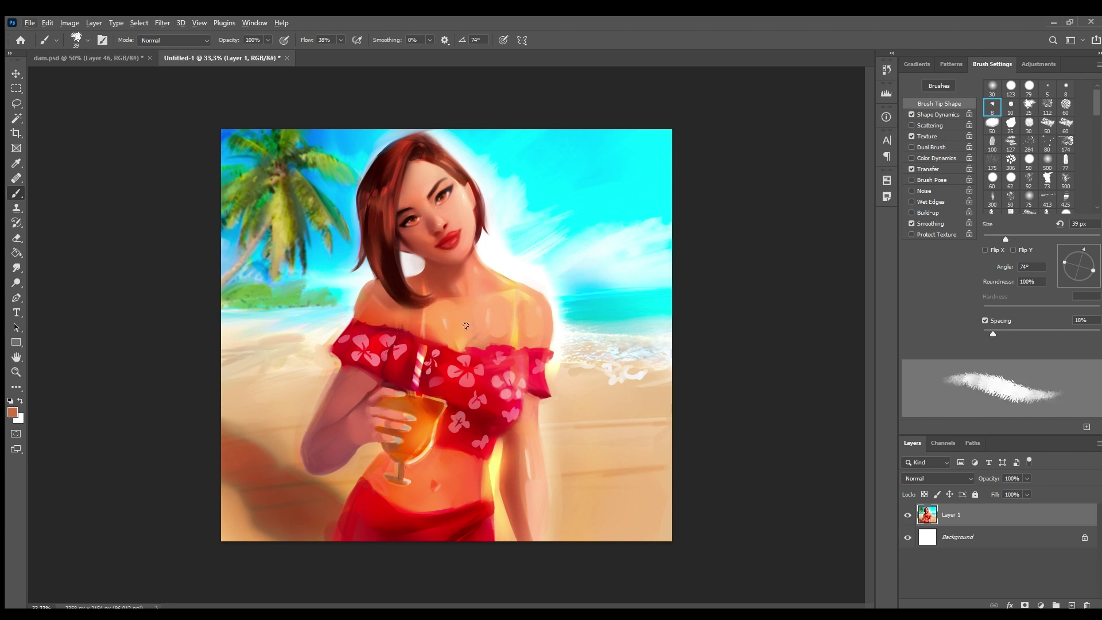
Step: Lasso fold shapes down the front centre of the top and shade them with sampled dark red using a soft 278 px brush
key("period")
left_click(397, 337, "alt")
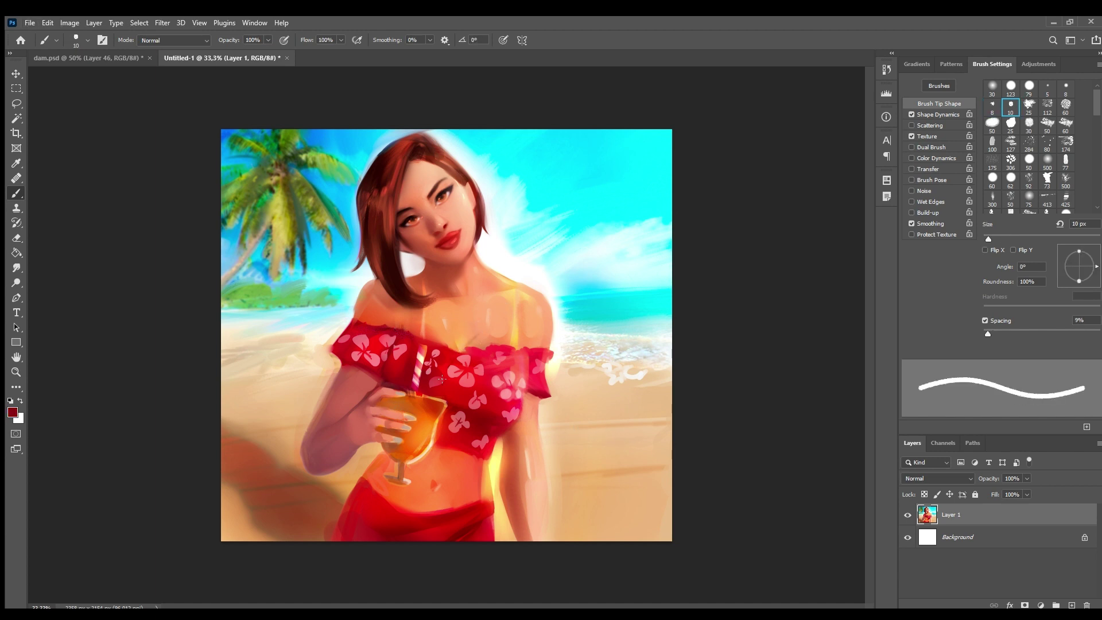
key("l")
mouse_move(458, 354)
left_mouse_down()
mouse_move(447, 388)
mouse_move(455, 372)
left_mouse_up()
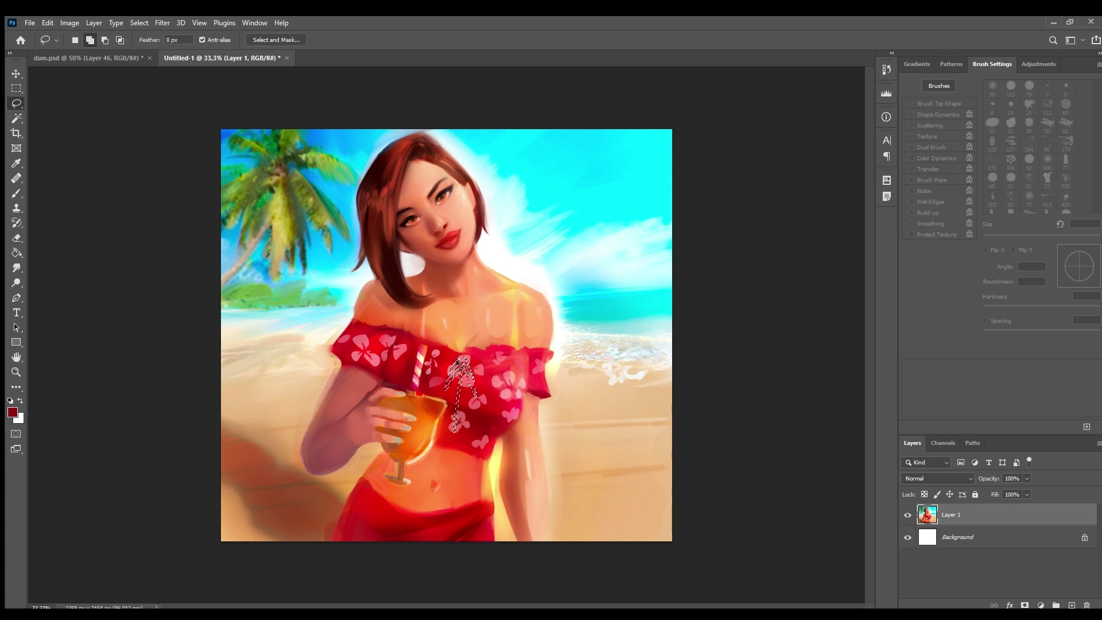
key("b")
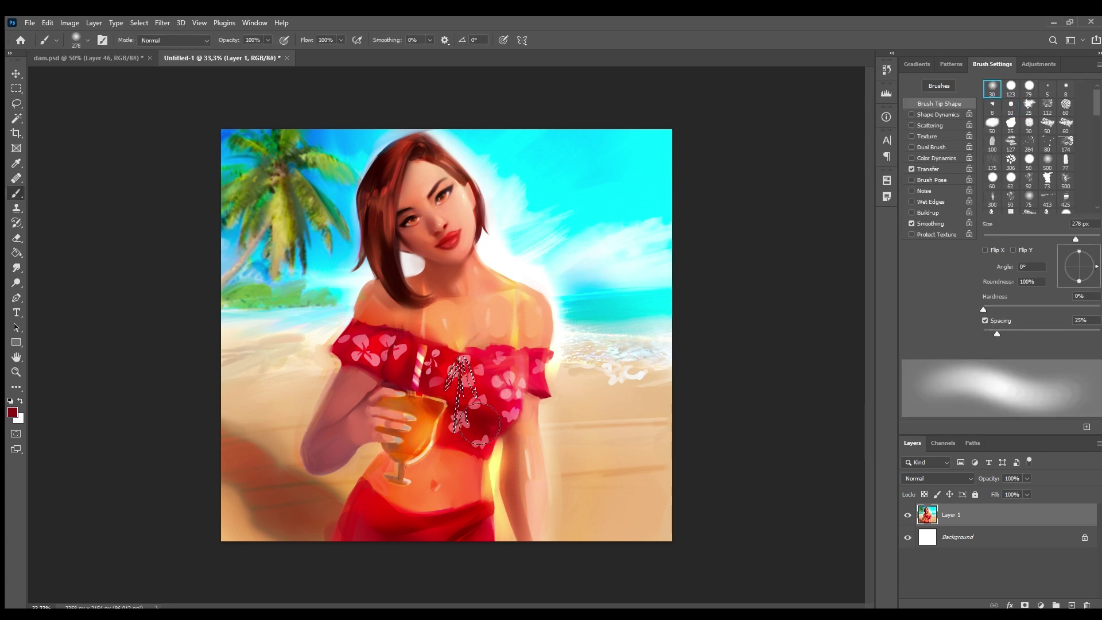
left_click_drag(480, 424, 459, 379)
key("ctrl+d")
Step: Lasso the ruffled neckline of the top and shade it in crimson with a soft brush, then clear the selection
scroll(459, 374, "up", 2)
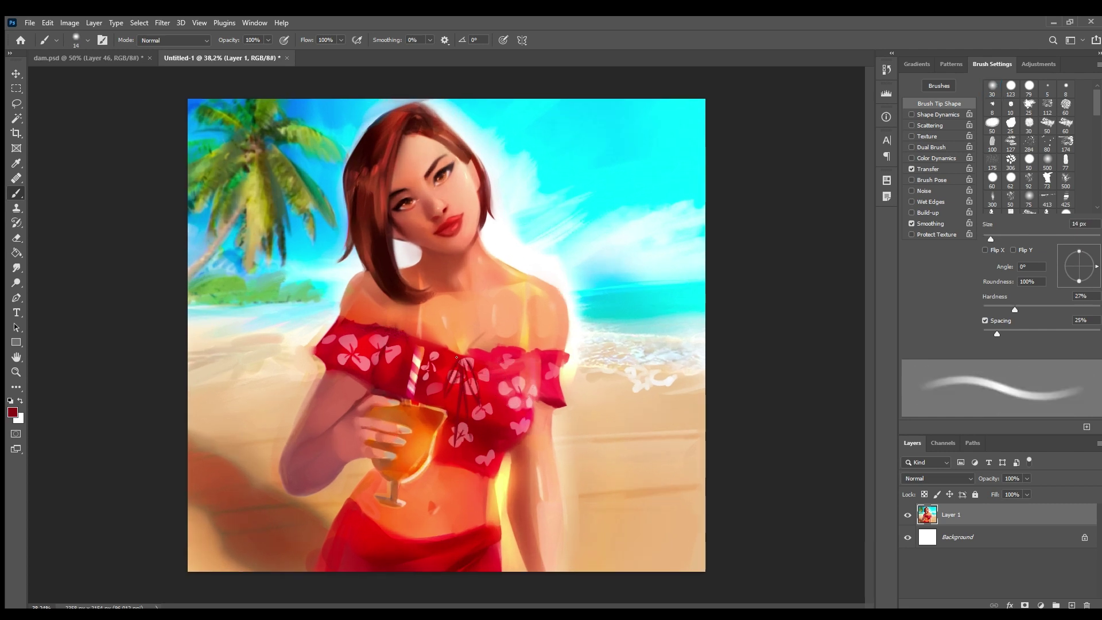
key("l")
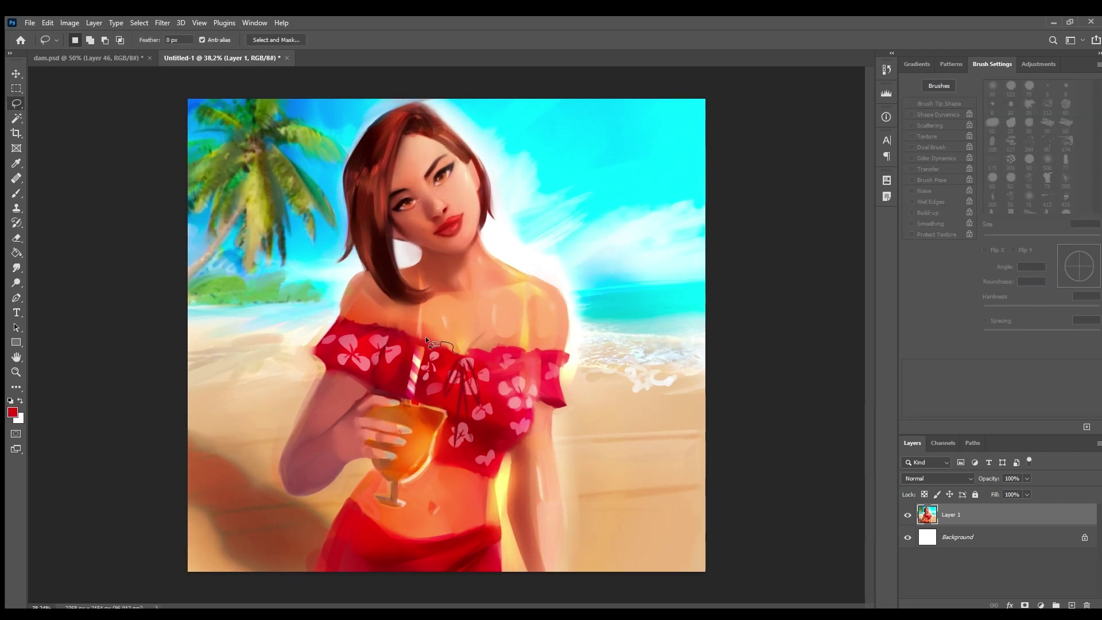
left_click_drag(333, 311, 517, 354)
key("b")
left_click_drag(368, 328, 534, 353)
key("ctrl+d")
scroll(468, 322, "down", 2)
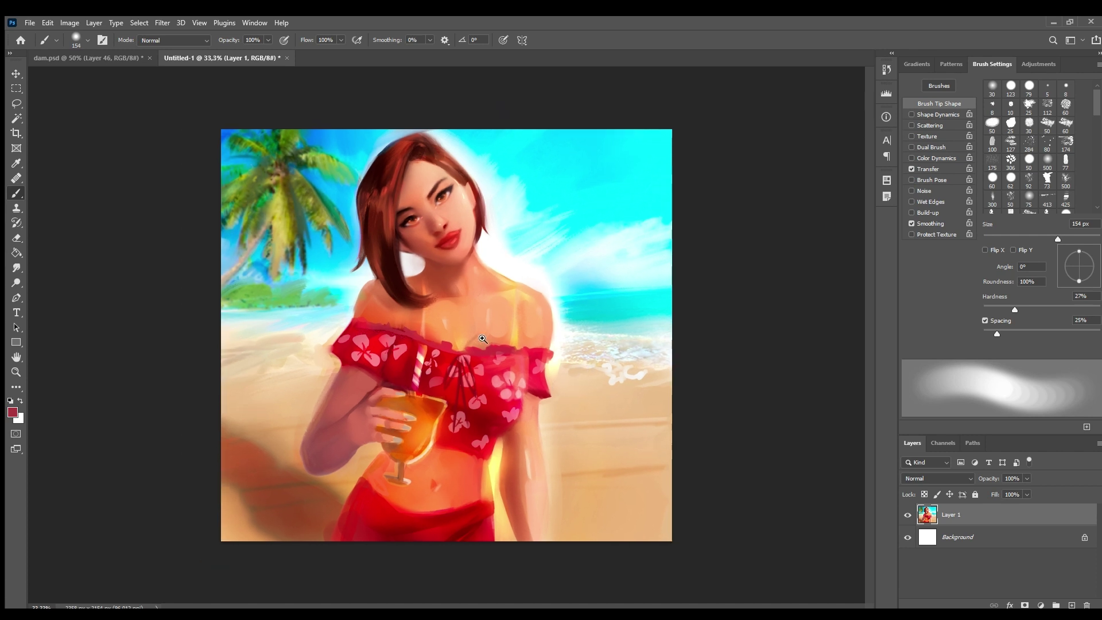
Step: Paint thin loose dark hair strands beside the neck under the long side of the bob with a 7 px brush
scroll(468, 304, "up", 2)
left_click(468, 305, "alt")
right_click(454, 296, "alt")
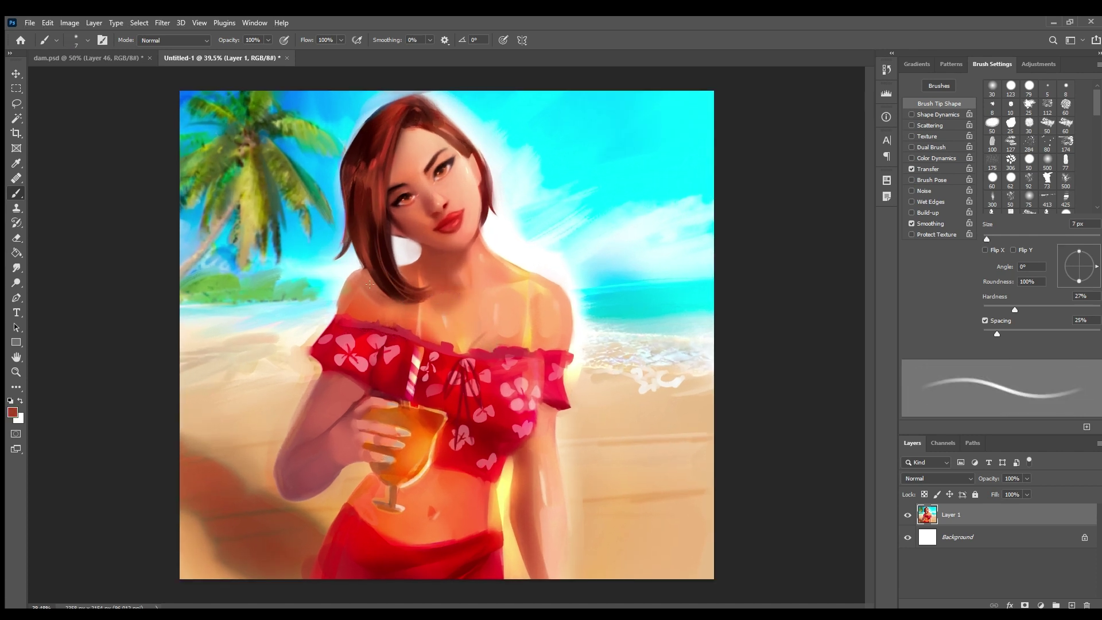
left_click_drag(346, 244, 358, 285)
scroll(474, 166, "up", 1)
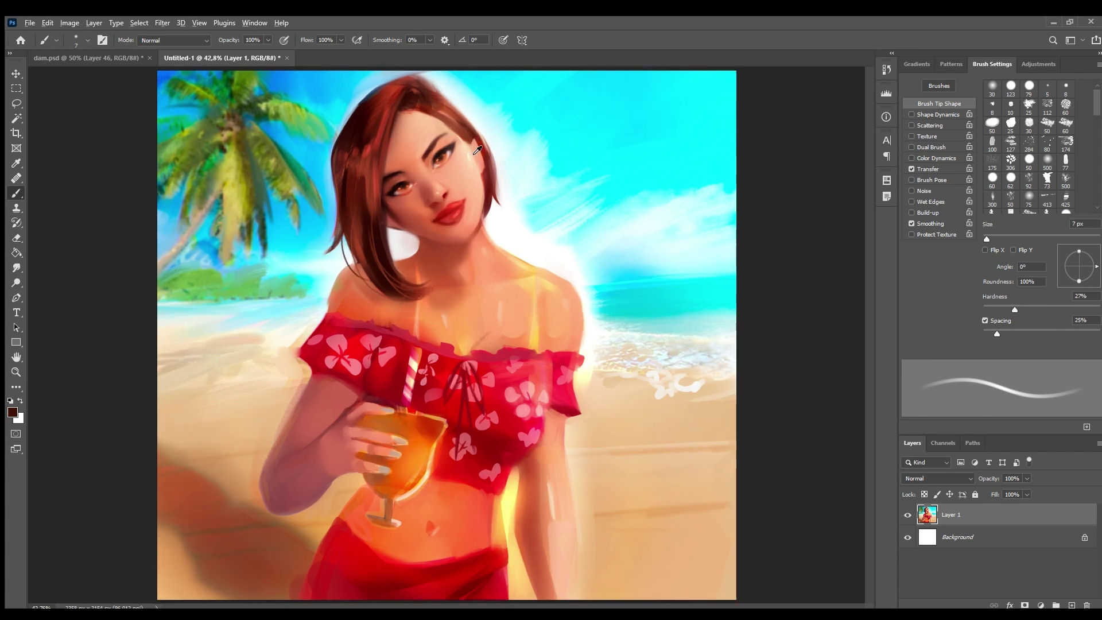
Step: Sample red and skin tones to detail the ear with the 7 px brush, and touch up the outer edge of the hair
left_click(478, 159, "alt")
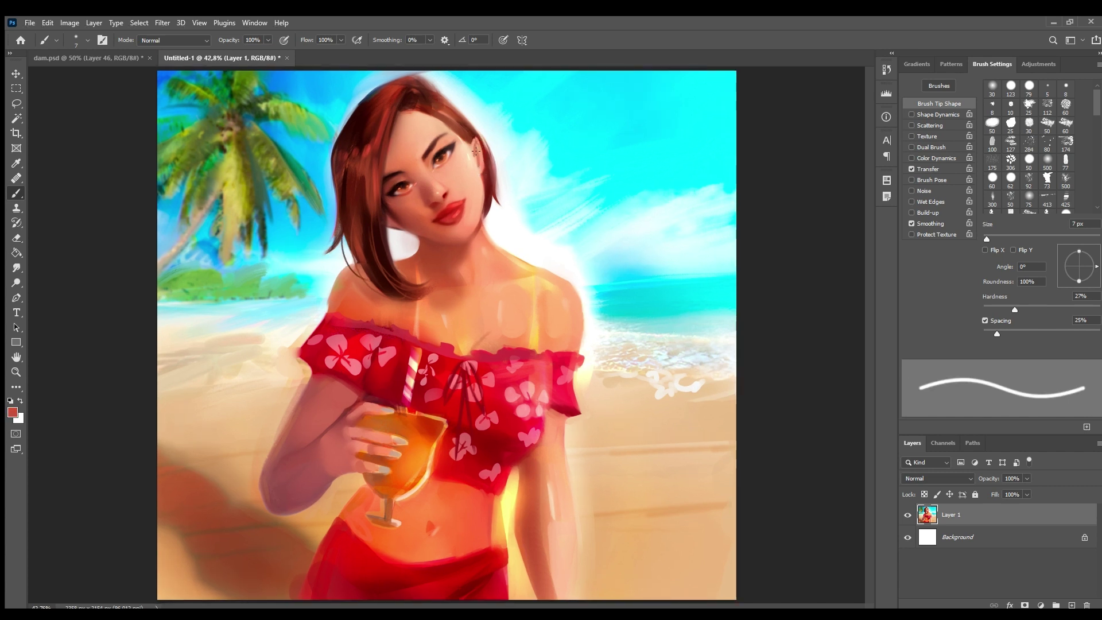
left_click(471, 150, "alt")
left_click(482, 166, "alt")
scroll(494, 108, "down", 1)
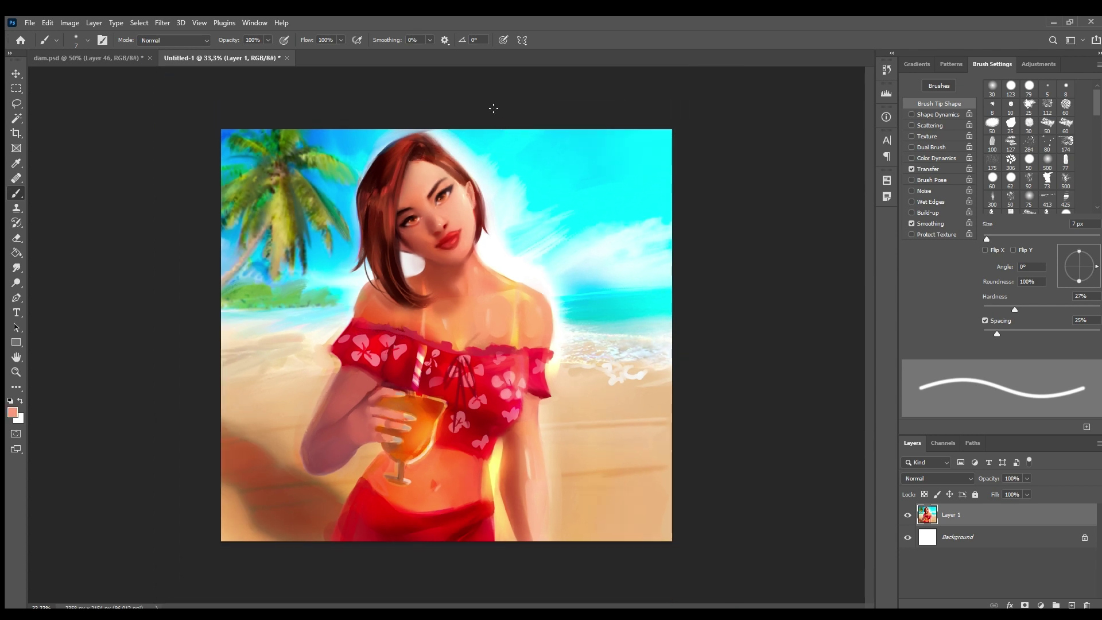
left_click(429, 154, "alt")
left_click_drag(363, 201, 373, 201)
Step: Sample colours from the palm, sand and foam, and add fine white foam strokes along the shoreline with a 2 px brush
left_click(227, 242, "alt")
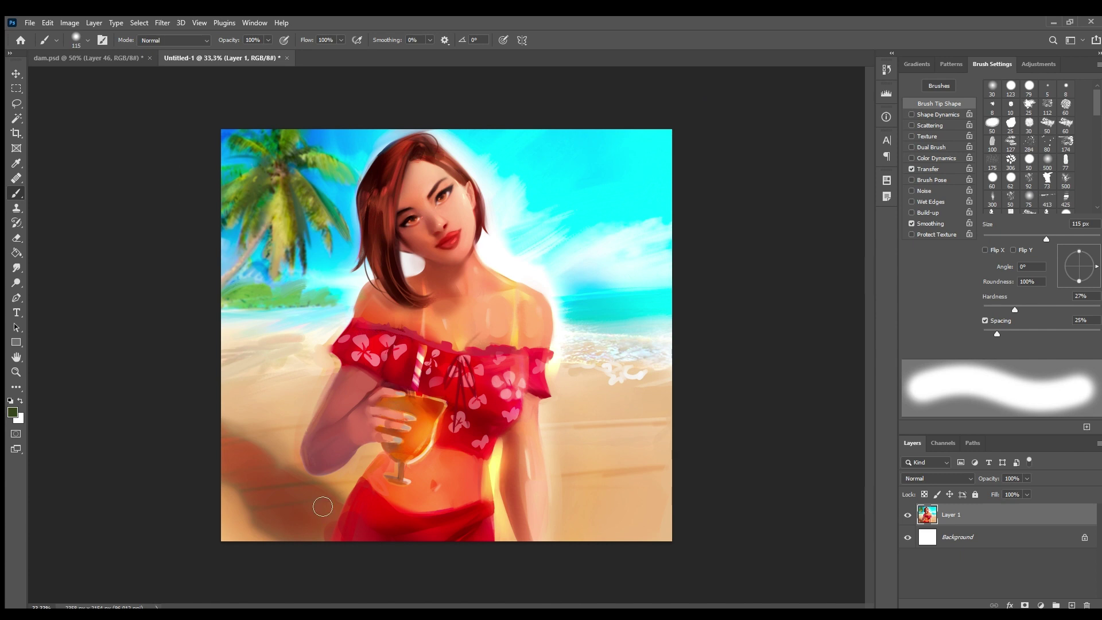
left_click(632, 472, "alt")
left_click(660, 374, "alt")
left_click_drag(660, 374, 626, 376)
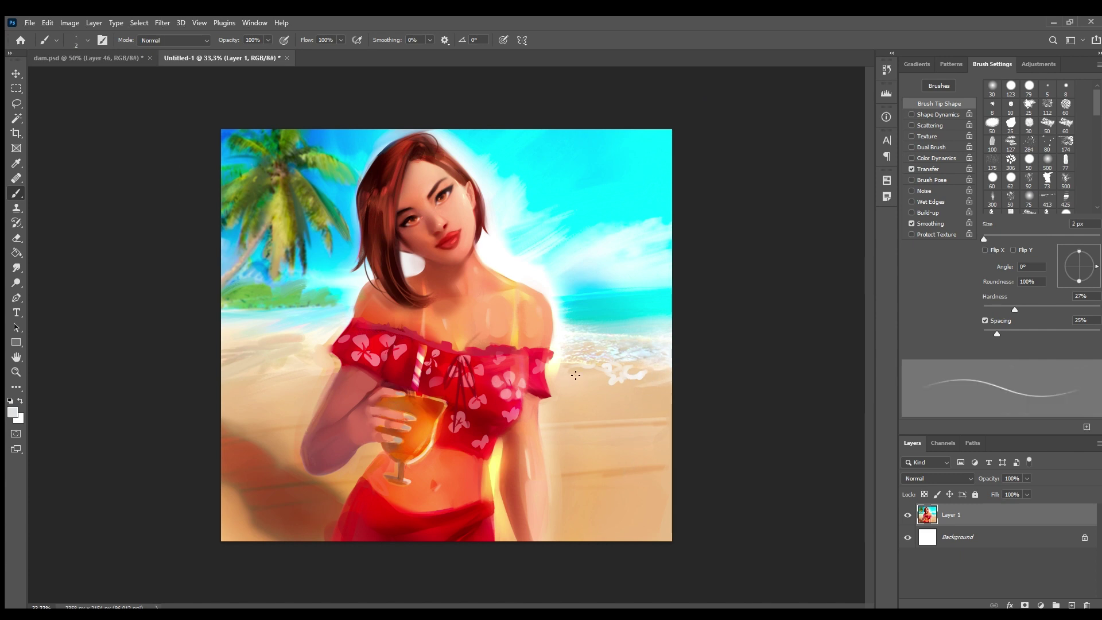
Step: Sharpen the outer edges of the skirt and the bent arm's sleeve with sampled reds and sand colour using a hard 26 px brush
left_click(526, 384, "alt")
key("period")
left_click(362, 500, "alt")
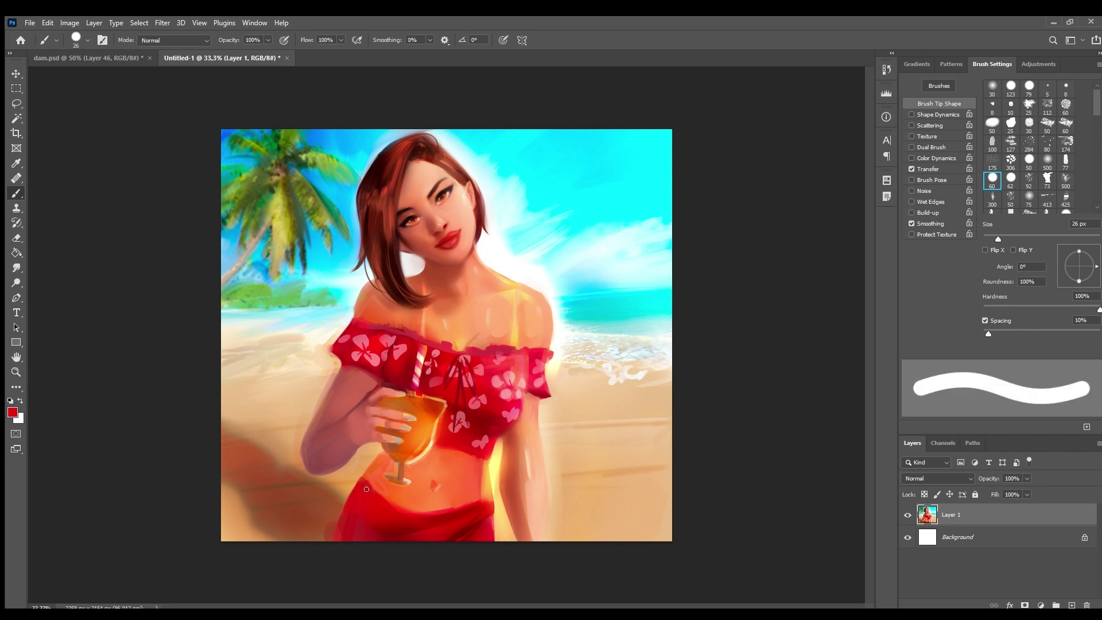
left_click(330, 409, "alt")
left_click(337, 350, "alt")
left_click(321, 351, "alt")
scroll(320, 351, "down", 2)
key("h")
key("h")
scroll(471, 270, "up", 2)
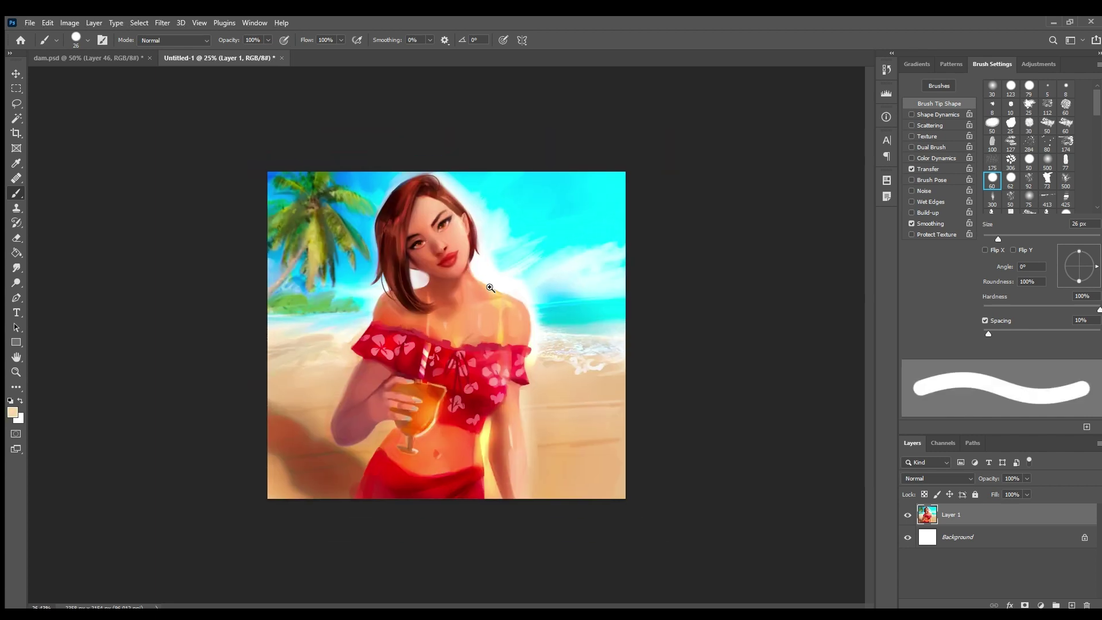
Step: Sample red and dark tones from the face and refine the facial features with the hard round brush reduced to 10 px
left_click(471, 271, "alt")
scroll(446, 236, "up", 1)
left_click(447, 234, "alt")
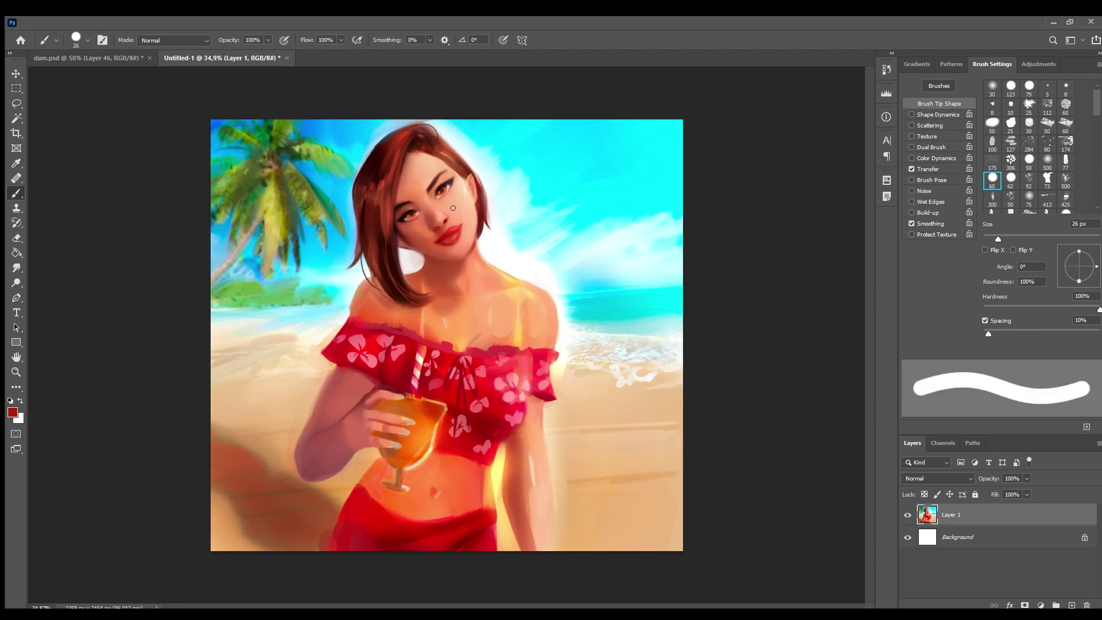
scroll(455, 211, "up", 1)
key("bracketleft")
key("bracketleft")
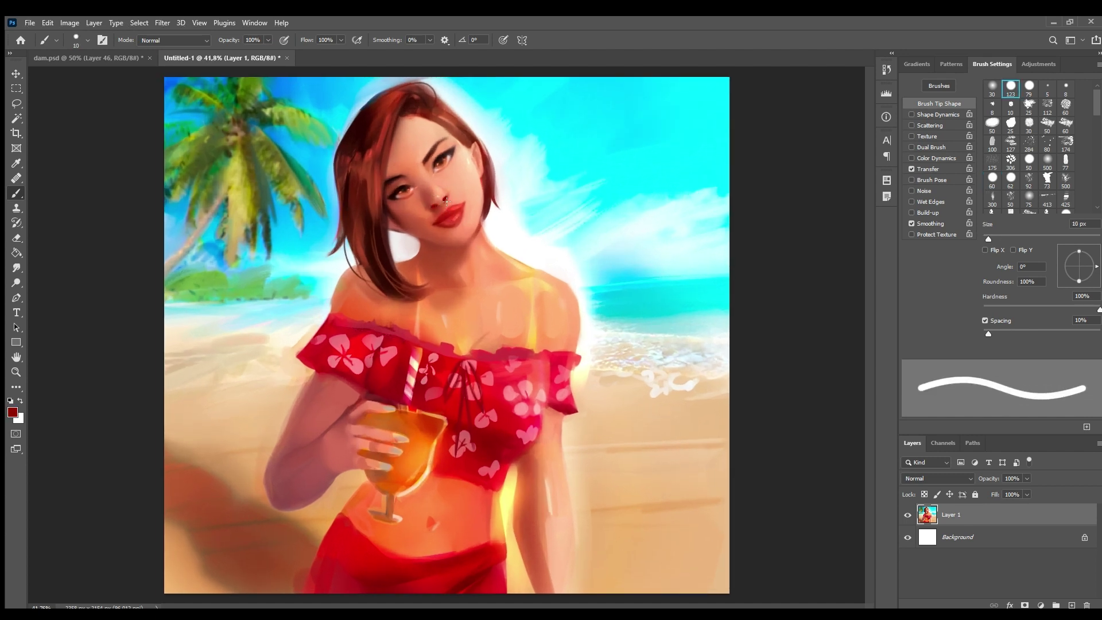
left_click(446, 201, "alt")
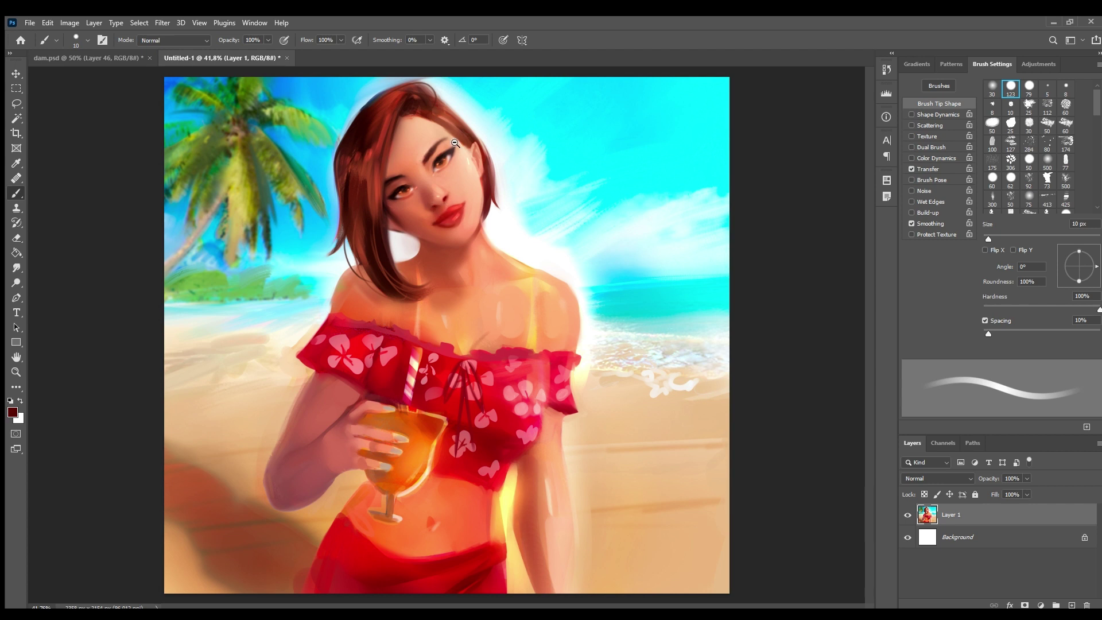
Step: Reduce the hard round brush from 82 to 40 px and sample the skirt's red at the waistband for painting its edge
key("ctrl+minus")
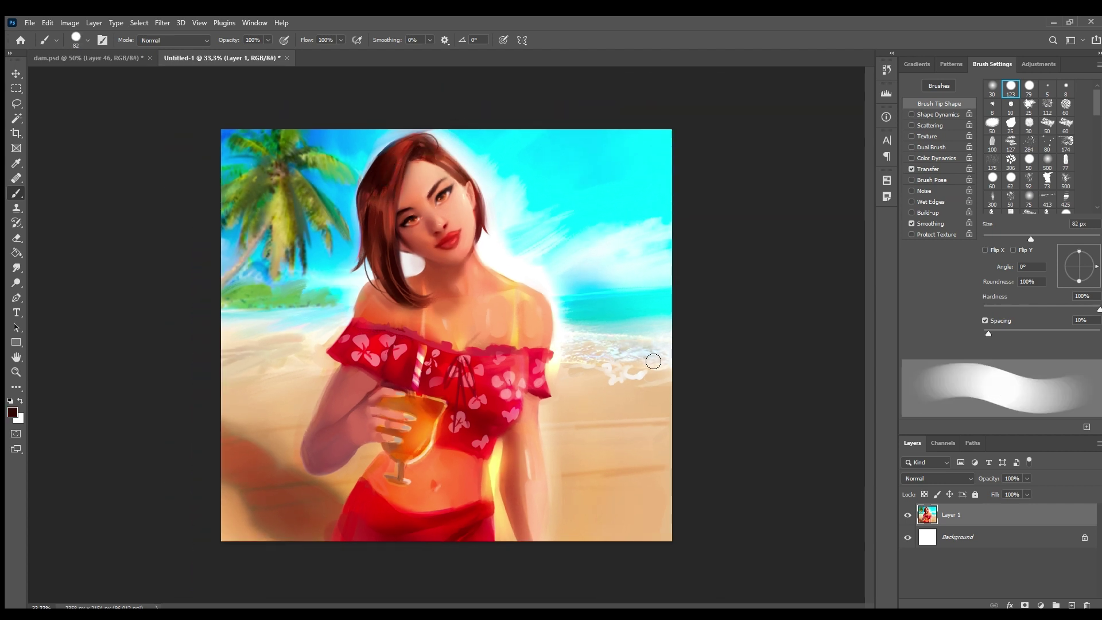
key("bracketleft")
key("bracketleft")
key("bracketleft")
key("bracketleft")
key("bracketleft")
left_click(410, 506, "alt")
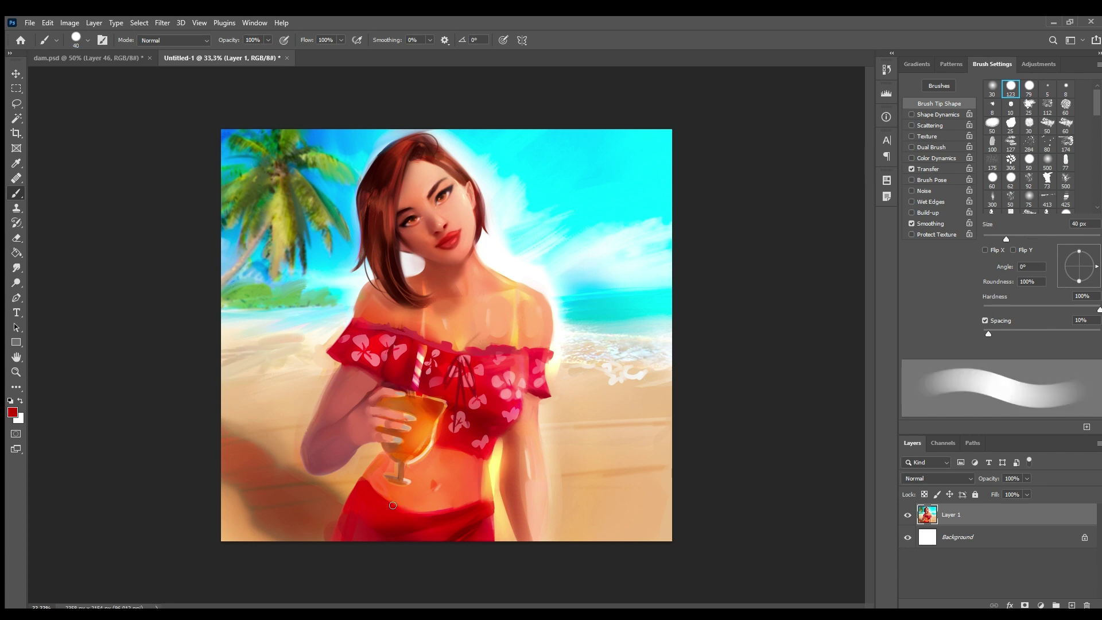